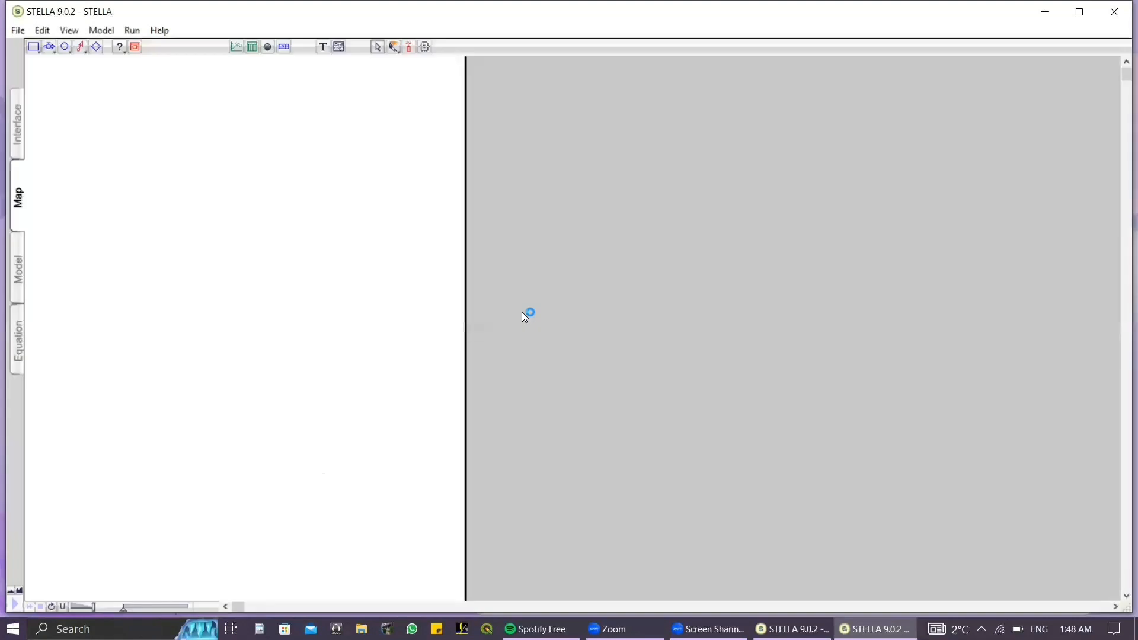
Place a stock near the left side of the blank map and name it "Water in Air".
left_click(33, 47)
left_click(65, 244)
left_click(61, 221)
double_click(62, 222)
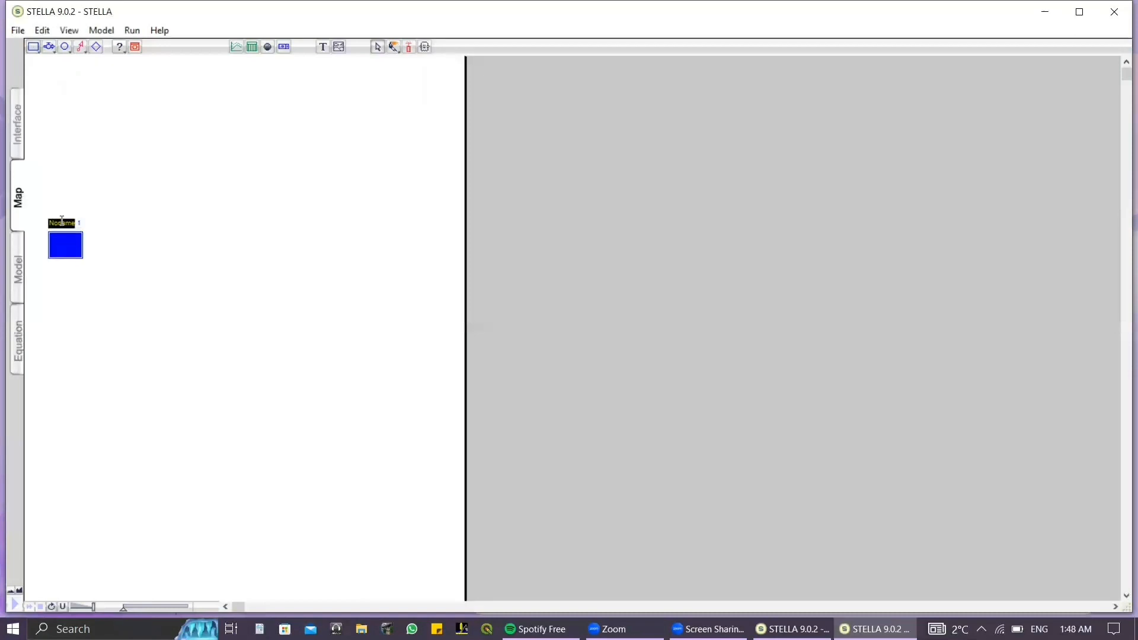
key("BackSpace")
type("Water in Air")
key("Return")
Add a second stock above and to the right of Water in Air, named "Water on Cover".
left_click(33, 47)
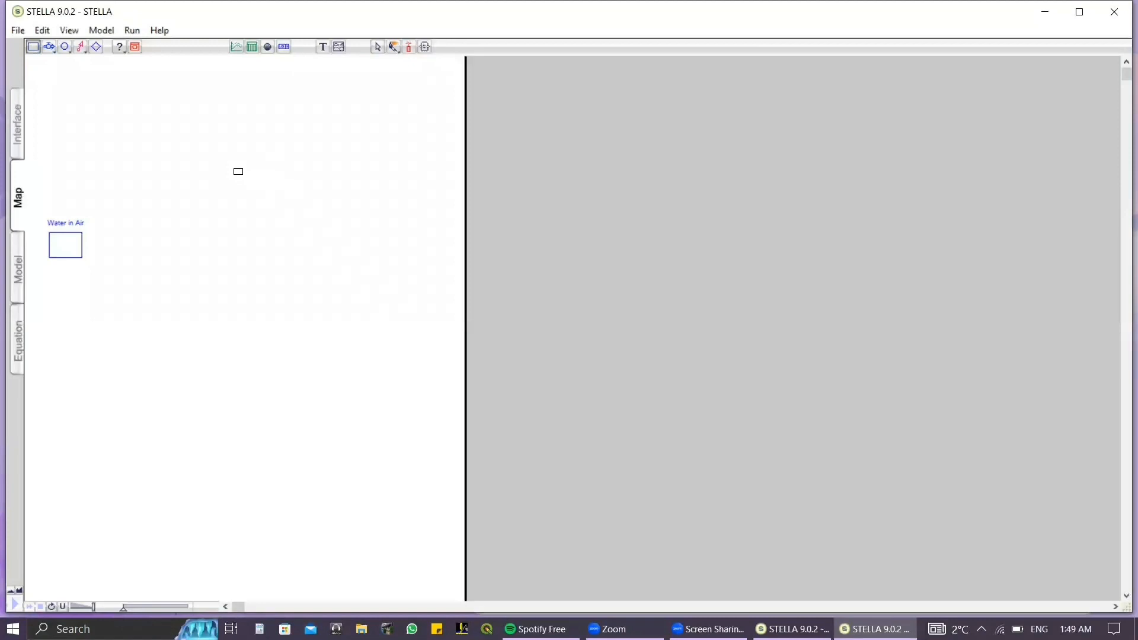
left_click(229, 171)
type("W")
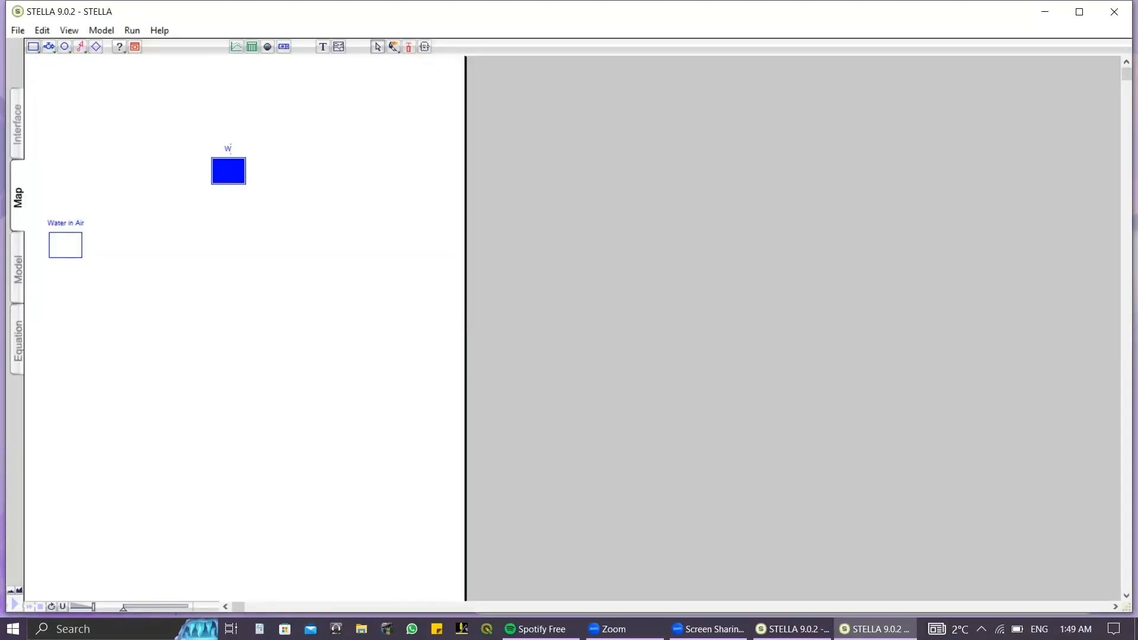
type("ater on Cover")
Add a third stock named "Water in Pain" below Water on Cover and nudge it slightly to the right.
left_click(33, 47)
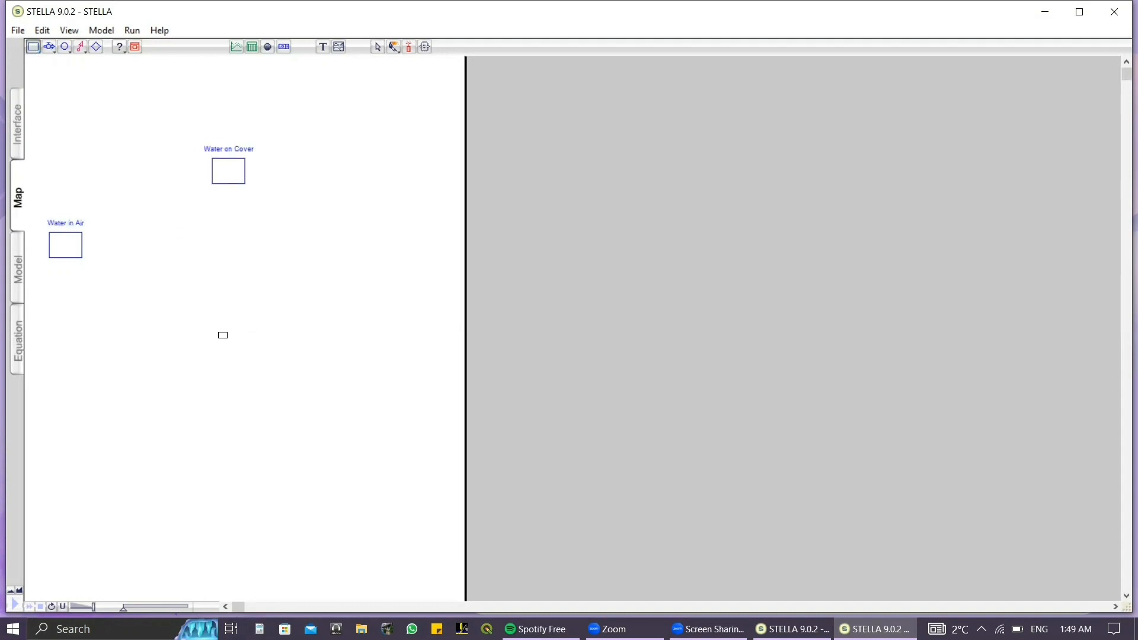
left_click(223, 335)
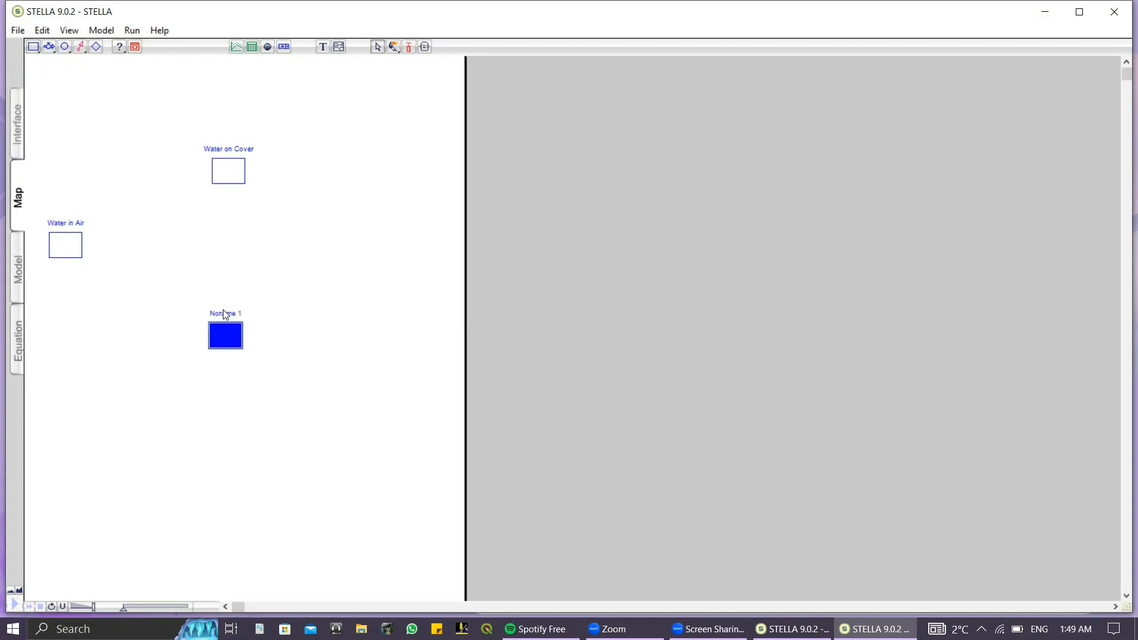
left_click(224, 312)
double_click(224, 313)
key("BackSpace")
key("Delete")
key("Delete")
type("Water in Rain")
left_click(291, 323)
left_click(239, 336)
left_click_drag(243, 338, 243, 340)
Draw a flow with a right-angle bend from Water in Pain to Water in Air and name it "Evaporation".
left_click(49, 47)
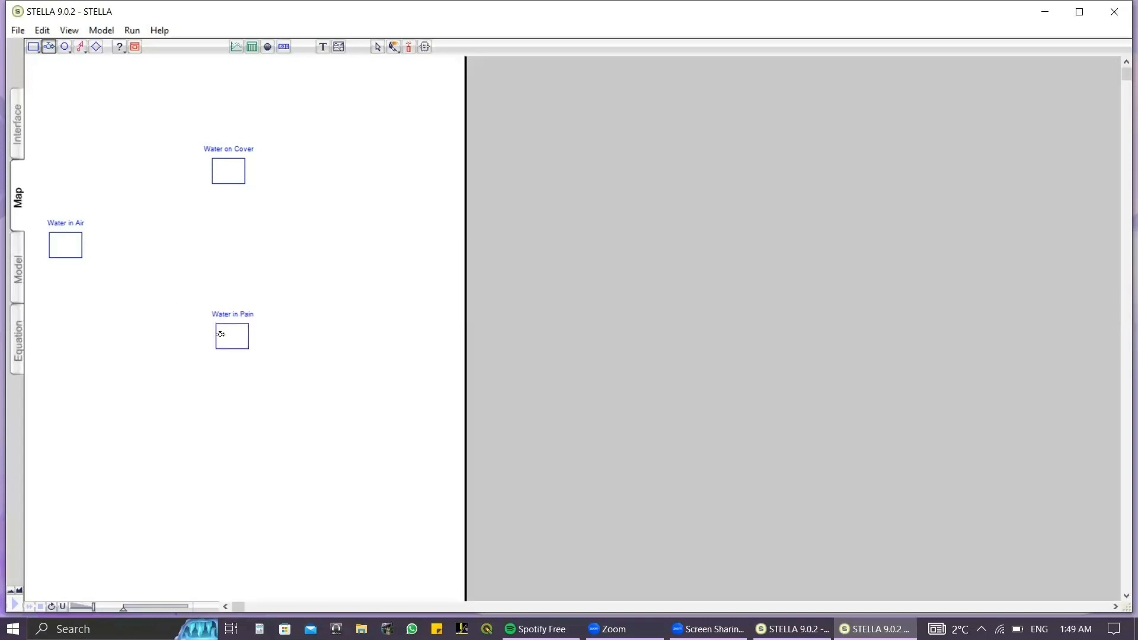
mouse_move(123, 334)
left_mouse_down()
mouse_move(61, 334)
mouse_move(60, 256)
left_mouse_up()
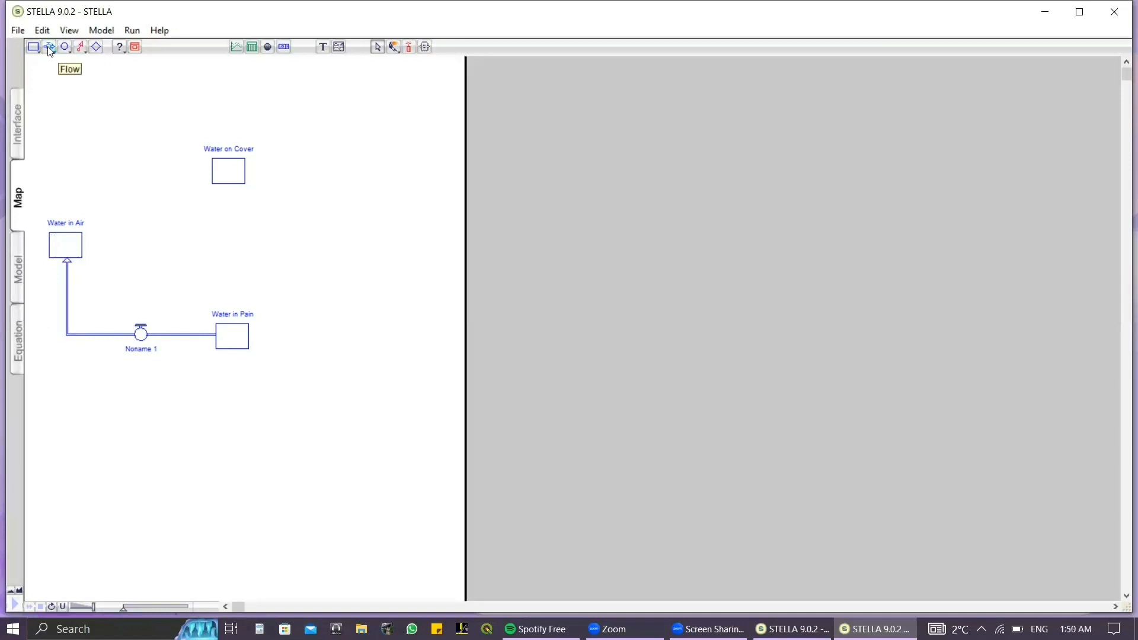
left_click(142, 349)
left_click(155, 350)
key("BackSpace")
key("BackSpace")
key("BackSpace")
key("BackSpace")
key("BackSpace")
key("BackSpace")
key("BackSpace")
key("BackSpace")
type("Evaporation")
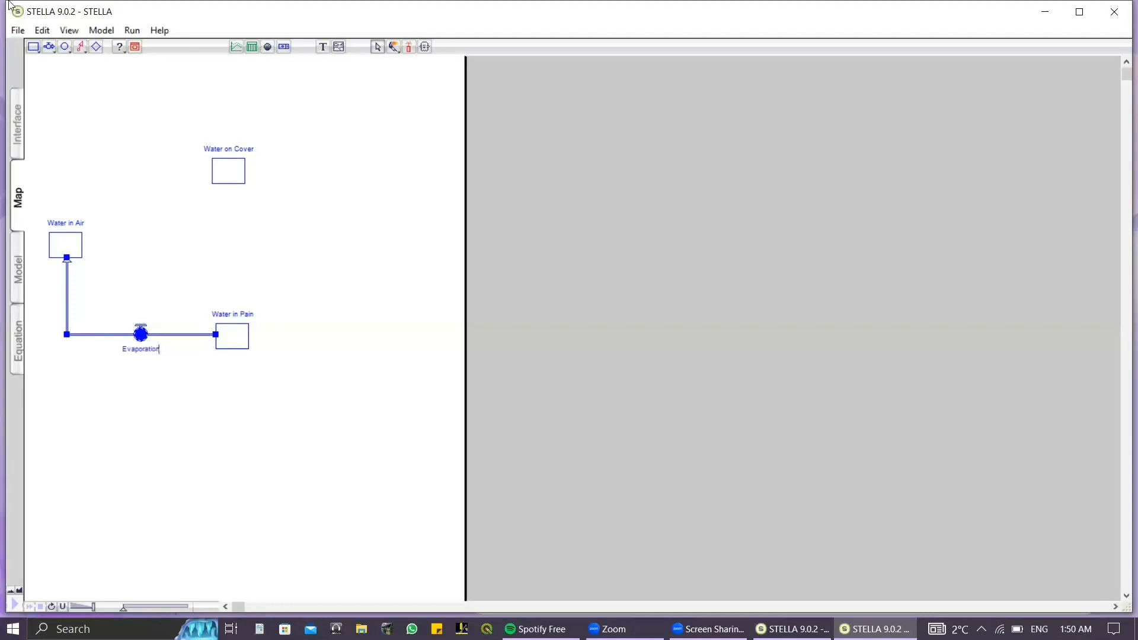
Draw a flow with a right-angle bend from Water in Air to Water on Cover and name it "Condensation".
left_click(49, 47)
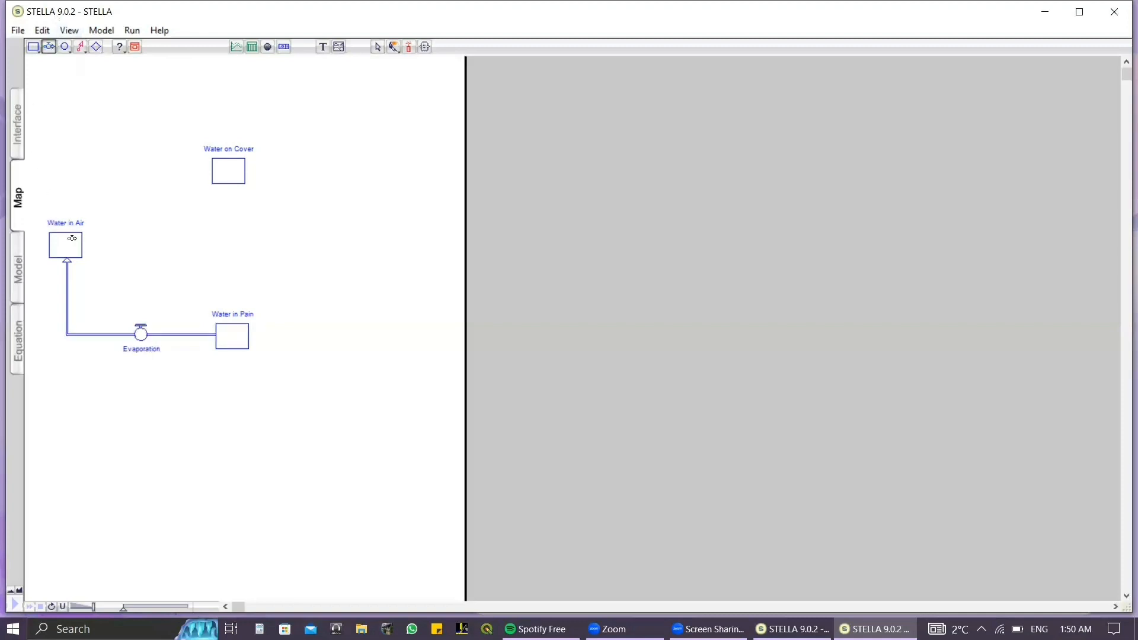
mouse_move(64, 237)
left_mouse_down()
mouse_move(63, 147)
mouse_move(66, 162)
mouse_move(218, 175)
left_mouse_up()
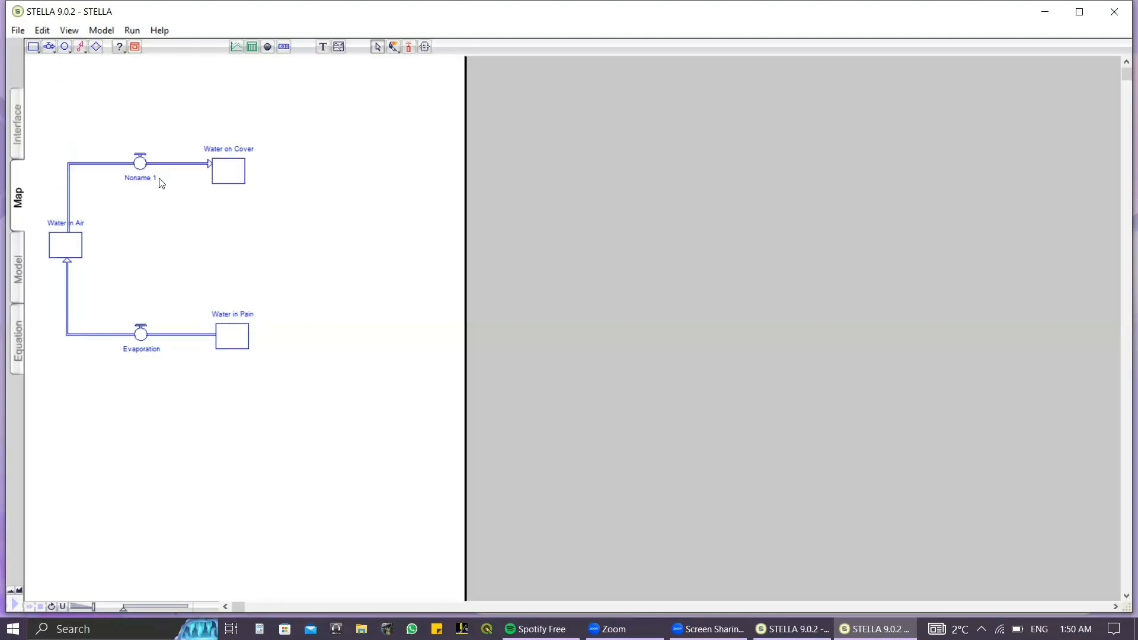
left_click(144, 177)
left_click(151, 178)
key("BackSpace")
key("BackSpace")
key("BackSpace")
key("BackSpace")
key("BackSpace")
key("BackSpace")
key("BackSpace")
type("Condensation")
Draw a flow from Water on Cover straight down to Water in Pain and name it "Precipitation".
left_click(49, 47)
left_click_drag(235, 181, 230, 327)
Place a converter in the middle of the flow loop and name it "Total water".
left_click(65, 47)
left_click(139, 245)
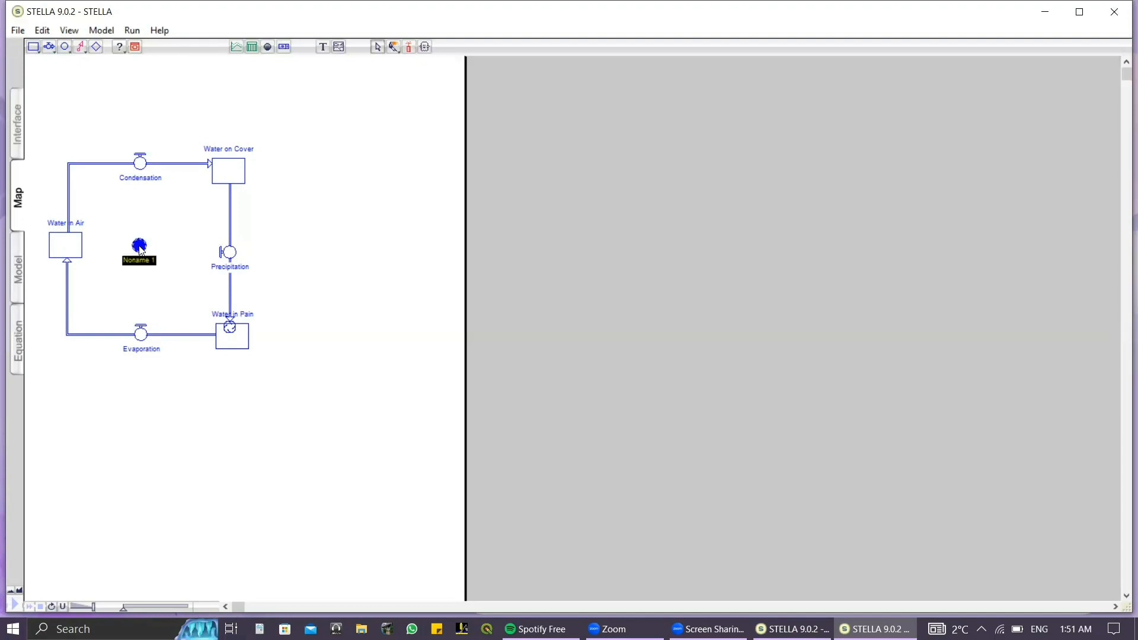
left_click(147, 243)
left_click_drag(148, 240, 155, 232)
left_click(151, 253)
left_click(151, 253)
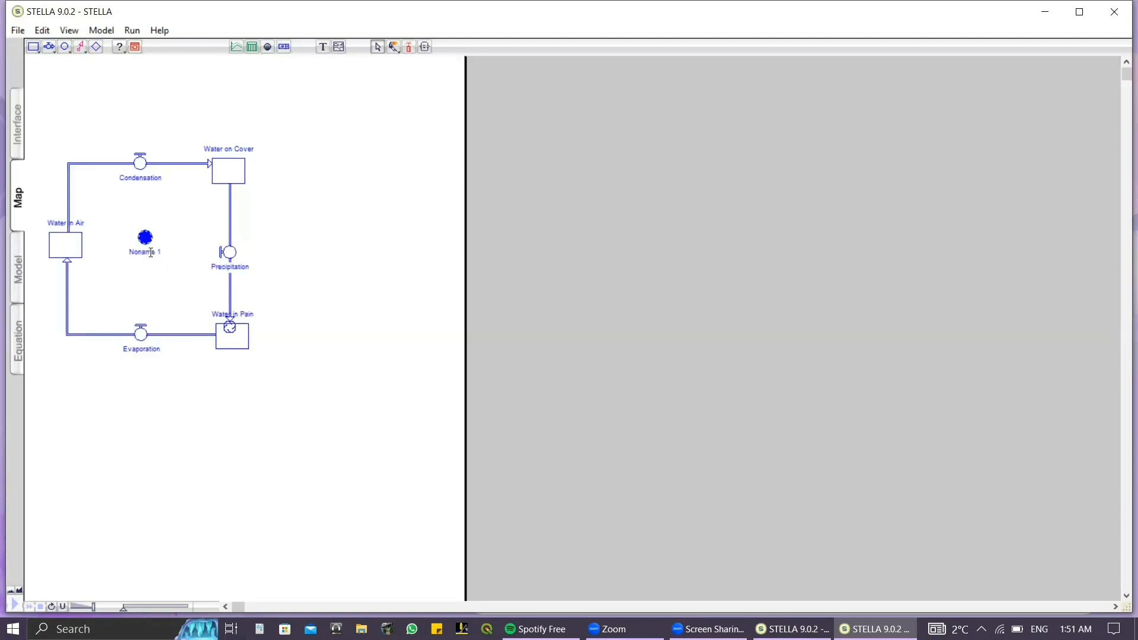
key("BackSpace")
key("BackSpace")
key("BackSpace")
key("BackSpace")
key("BackSpace")
key("BackSpace")
key("BackSpace")
key("BackSpace")
type("Total water")
Add a converter named "Water temperature" below and to the left of the Evaporation flow.
left_click(64, 47)
left_click(81, 406)
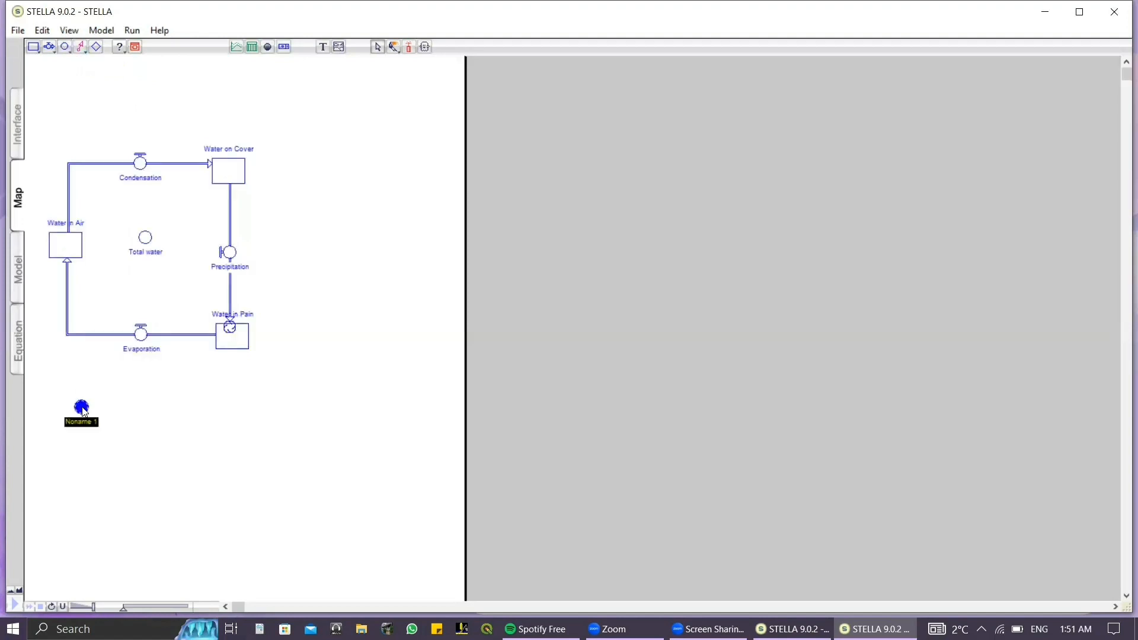
type("Water temperature")
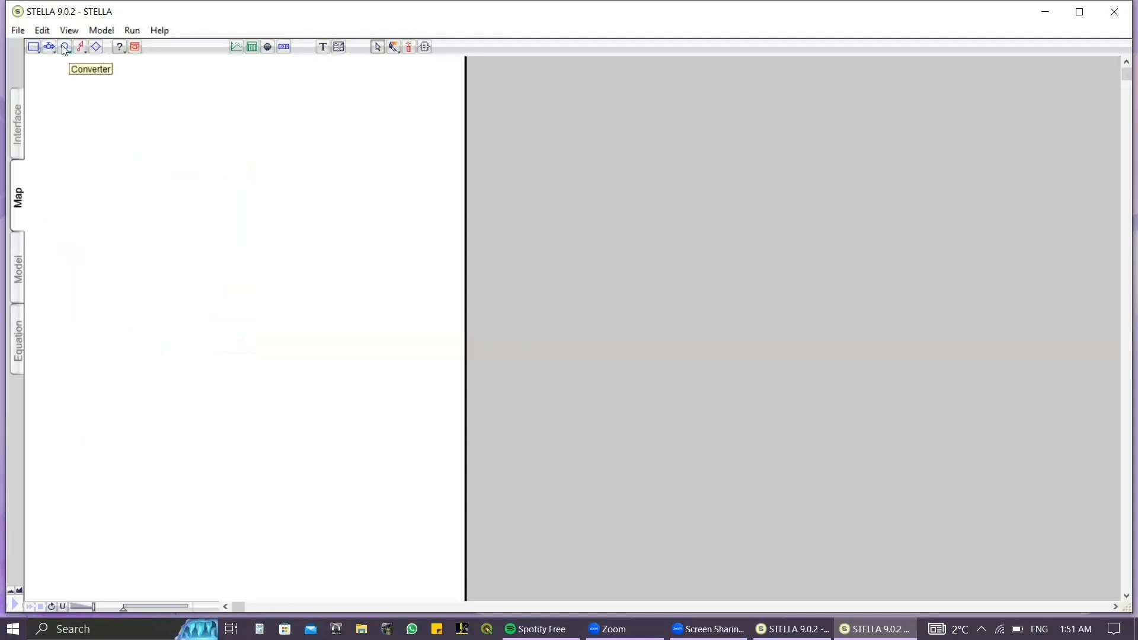
Add a converter named "Amount of Evap per degree C" below and to the right of the Evaporation flow, level with Water temperature.
left_click(64, 48)
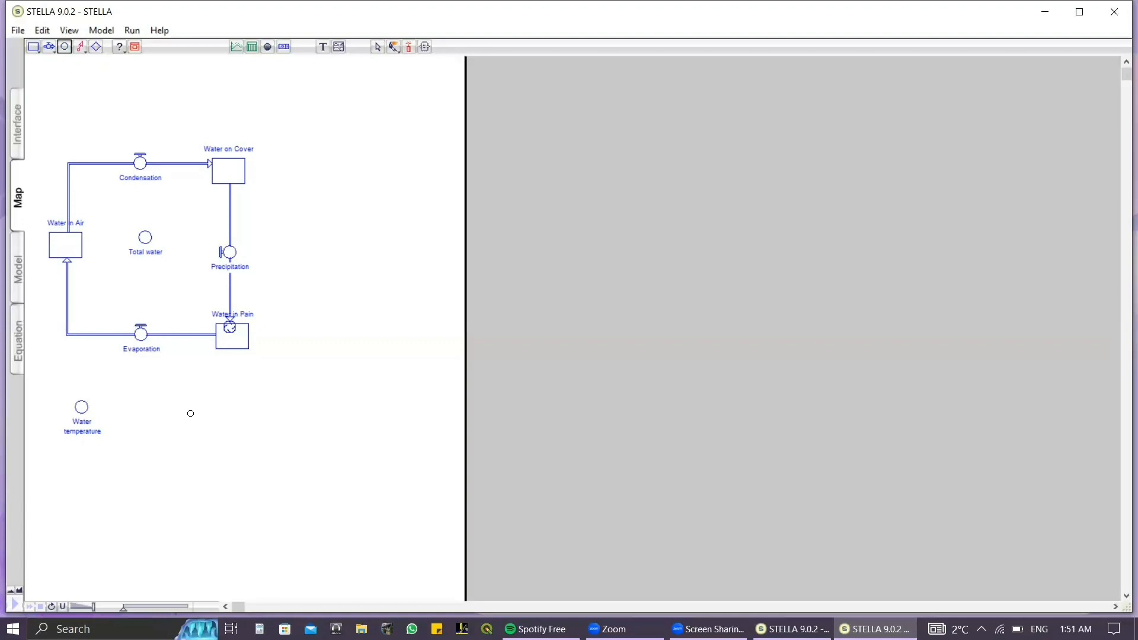
left_click(190, 413)
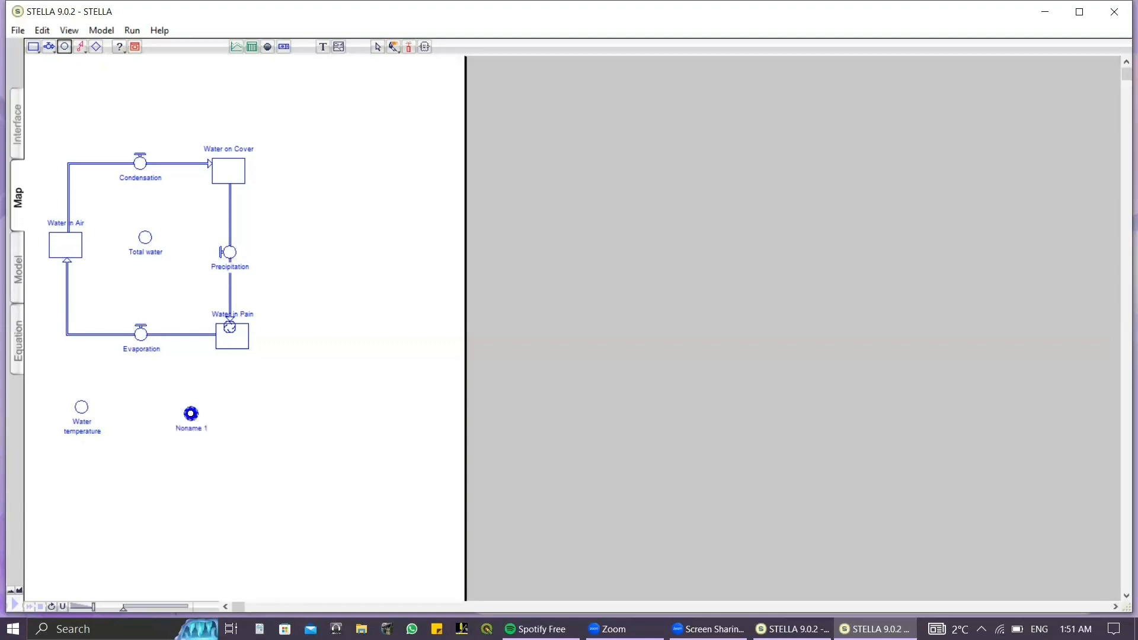
left_click(196, 414)
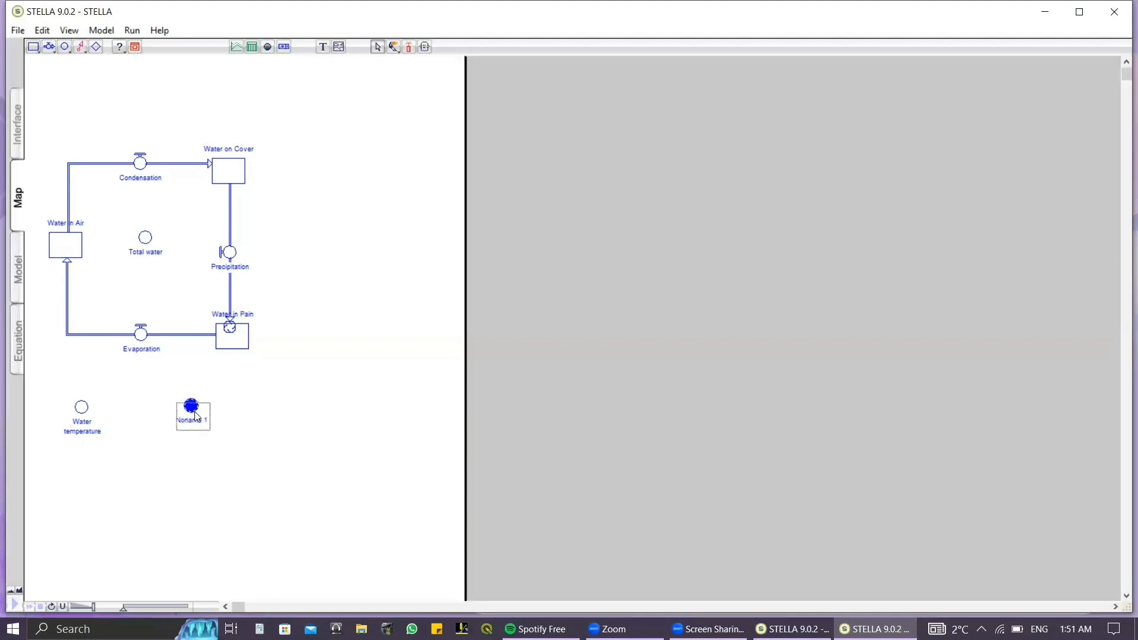
left_click_drag(196, 417, 198, 422)
left_click(196, 420)
double_click(195, 420)
key("BackSpace")
key("Delete")
type("Amount of Evap")
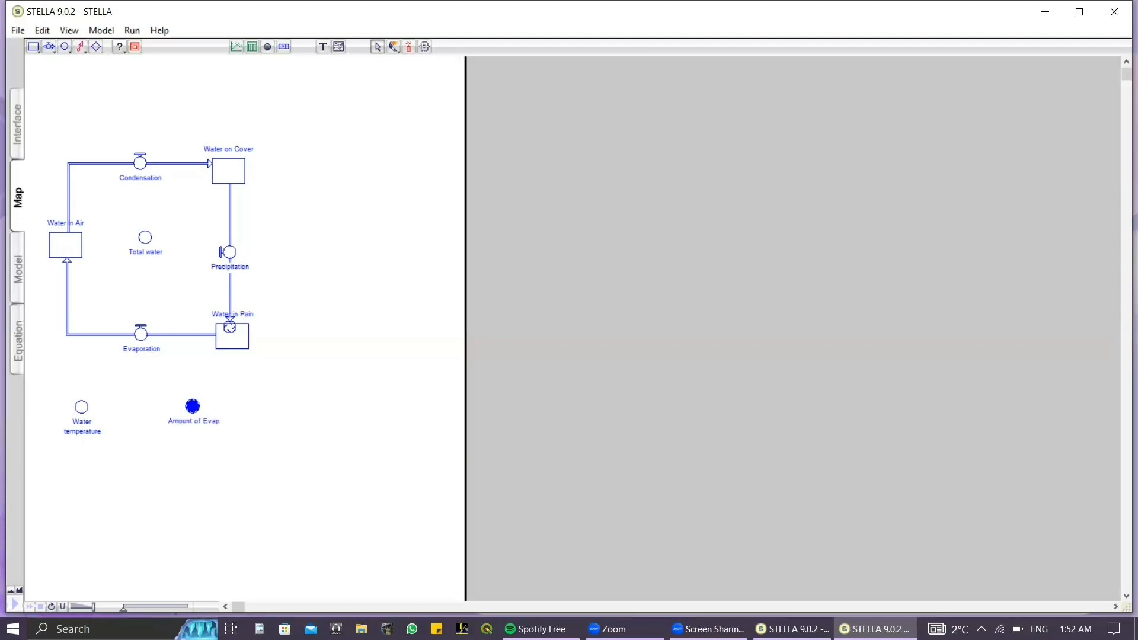
type(" per degree C")
left_click(272, 440)
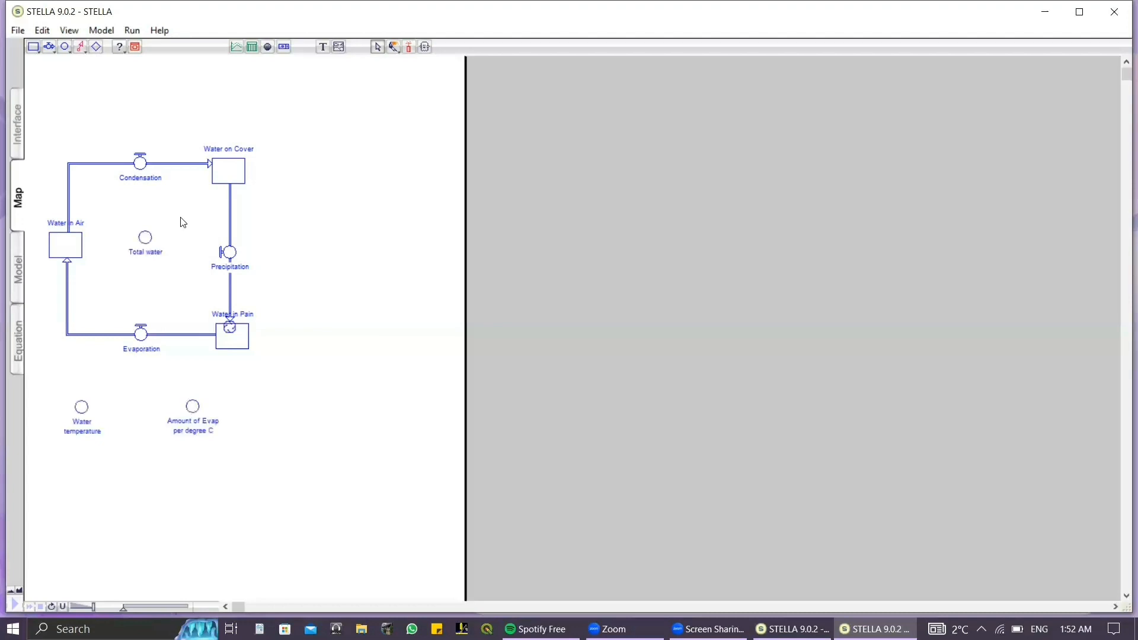
Link the Water temperature converter to the Evaporation flow with an action connector.
left_click(81, 48)
left_click(78, 401)
left_click(80, 47)
left_click_drag(79, 405, 140, 340)
Link Amount of Evap per degree C to the Evaporation flow with an action connector and adjust its curve outward.
left_click(82, 48)
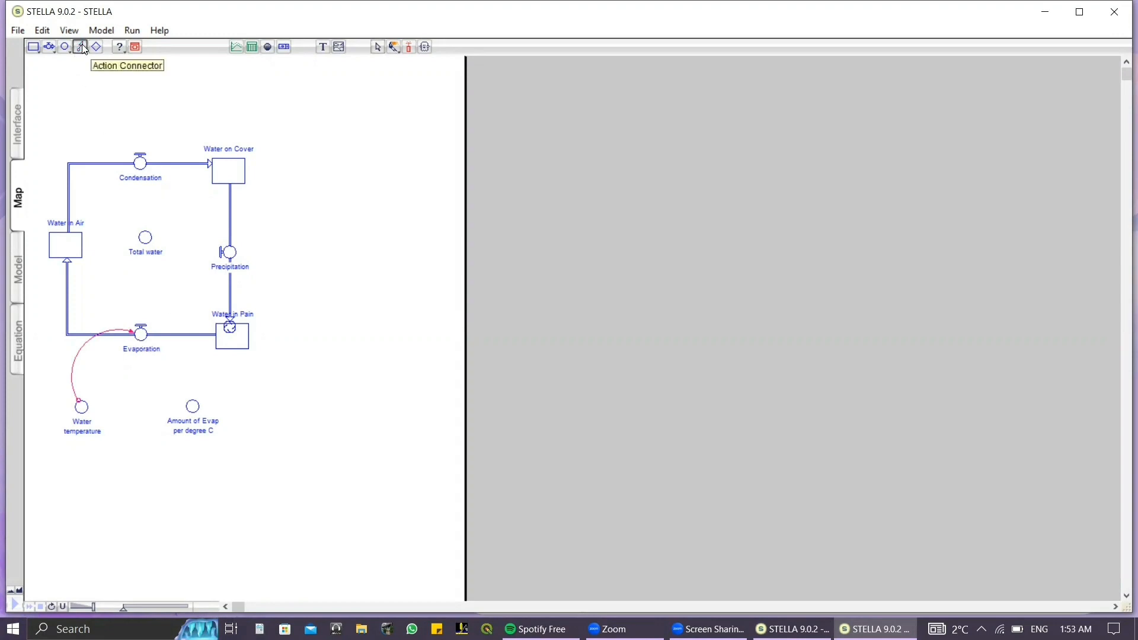
left_click(190, 402)
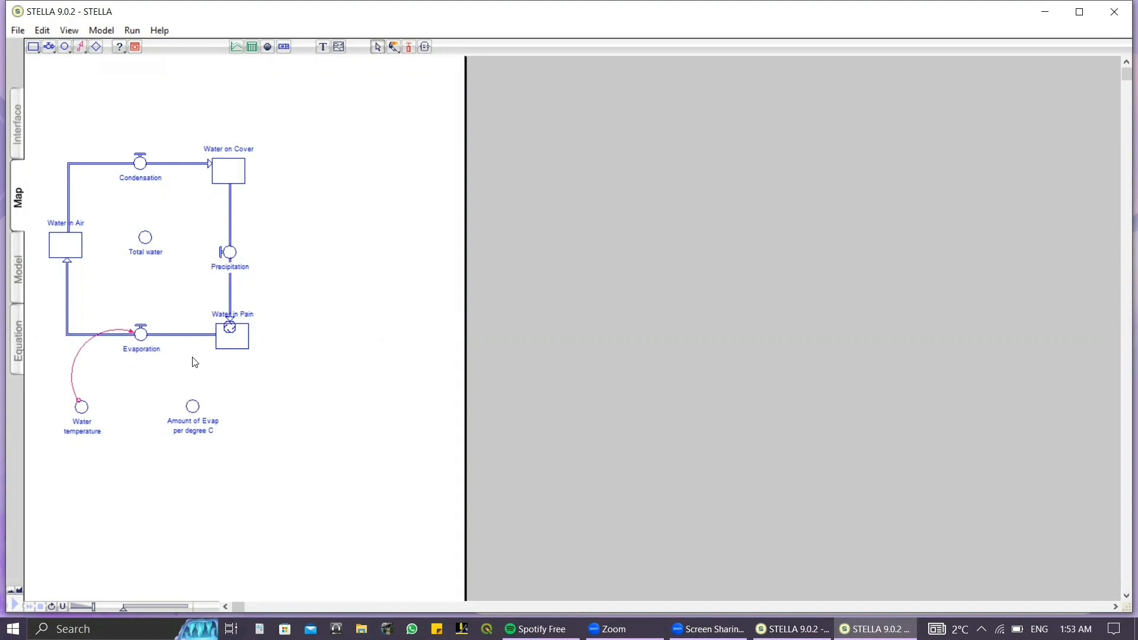
left_click(82, 51)
left_click_drag(188, 398, 147, 332)
left_click_drag(191, 405, 206, 397)
Connect the Water in Pain, Water in Air and Water on Cover stocks to the Total water converter with action connectors.
left_click(80, 47)
left_click_drag(227, 328, 148, 244)
left_click(80, 47)
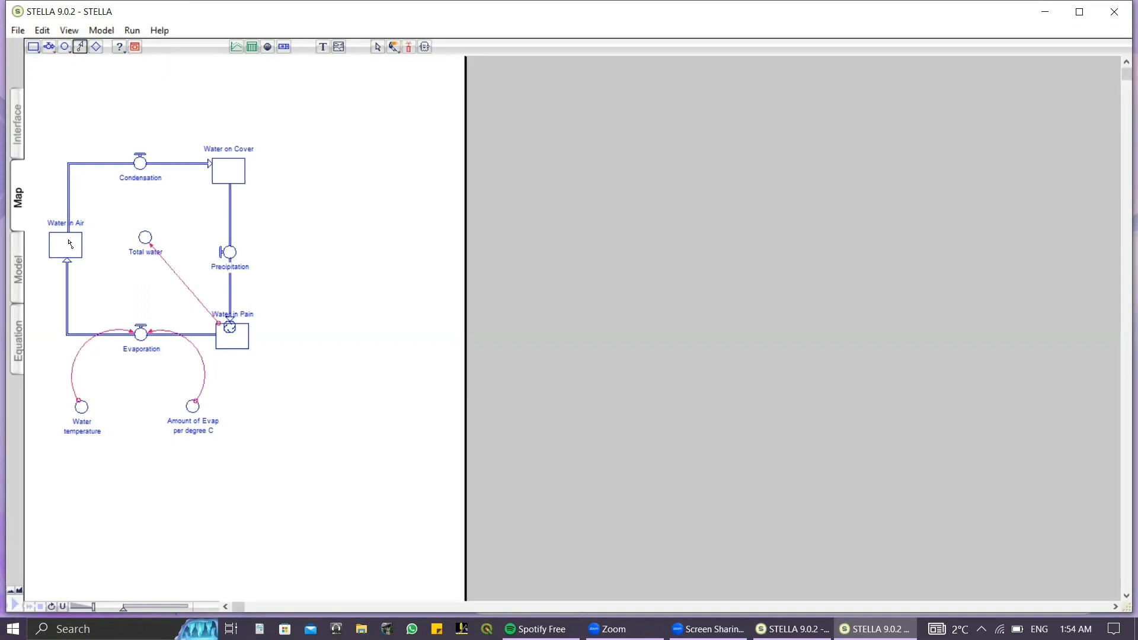
left_click_drag(70, 243, 144, 238)
left_click(81, 49)
left_click_drag(211, 172, 144, 238)
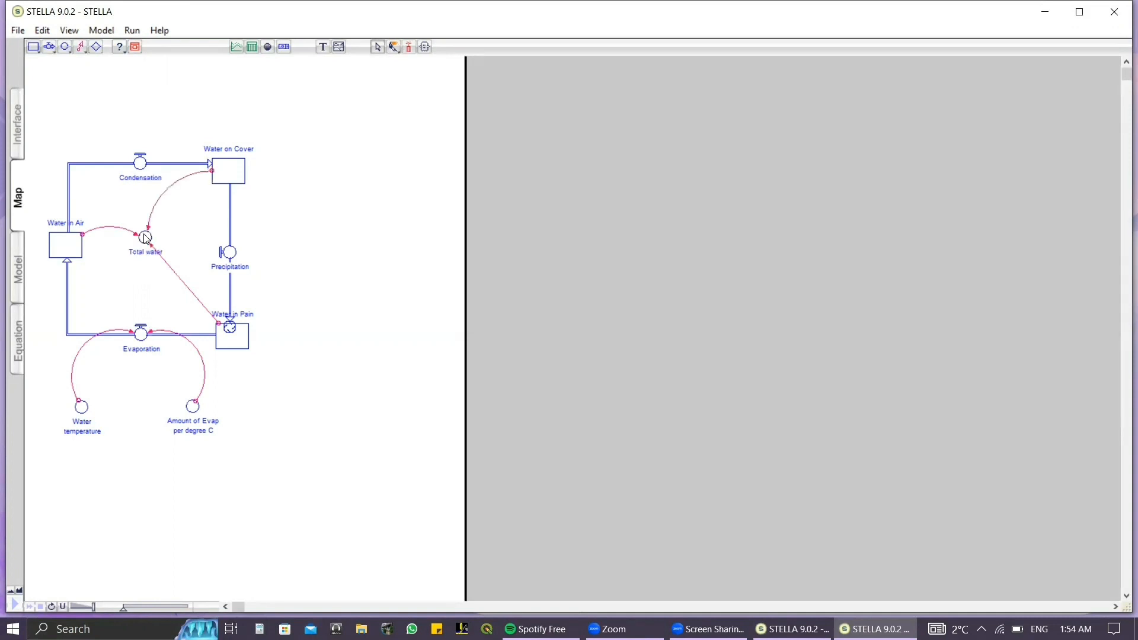
Add action connectors from Water in Air to Condensation and from Water on Cover to Precipitation.
left_click(82, 49)
left_click_drag(65, 235, 136, 171)
left_click(81, 48)
mouse_move(242, 176)
left_mouse_down()
mouse_move(279, 199)
mouse_move(262, 278)
mouse_move(230, 259)
left_mouse_up()
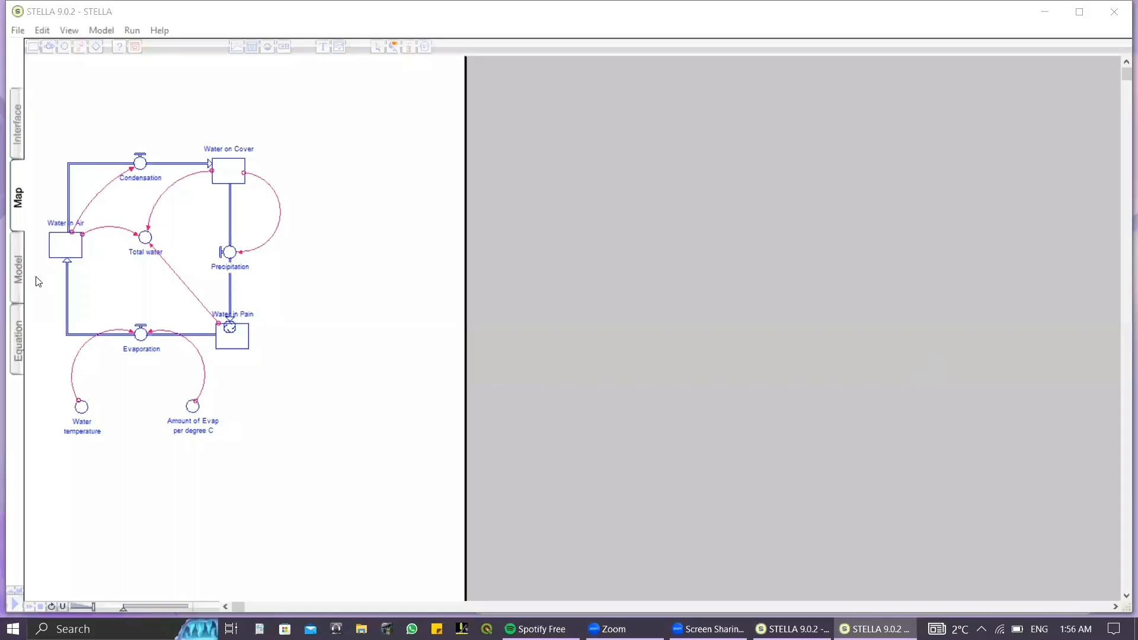
Switch from the map to the model layer and set the initial value of Water in Air to 0.
left_click(17, 276)
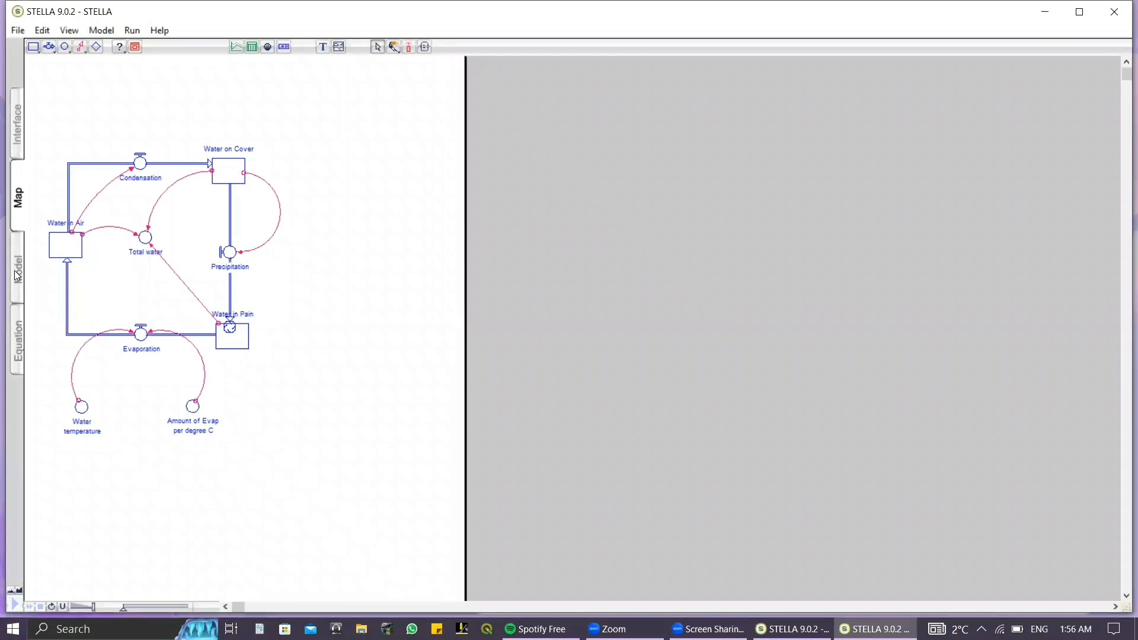
left_click(18, 275)
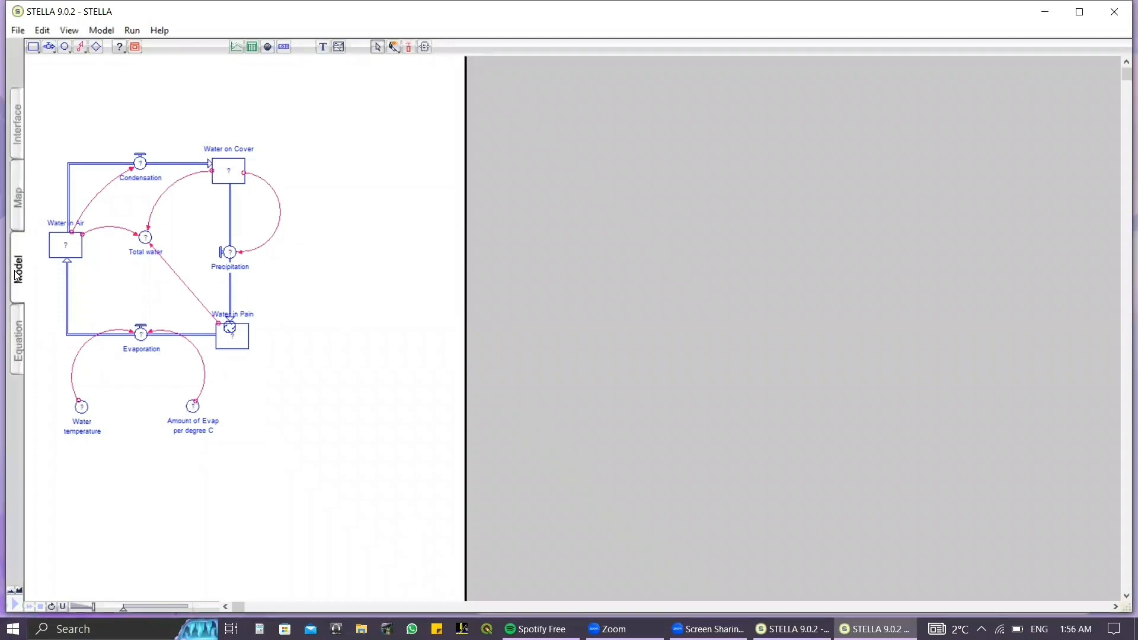
left_click(131, 30)
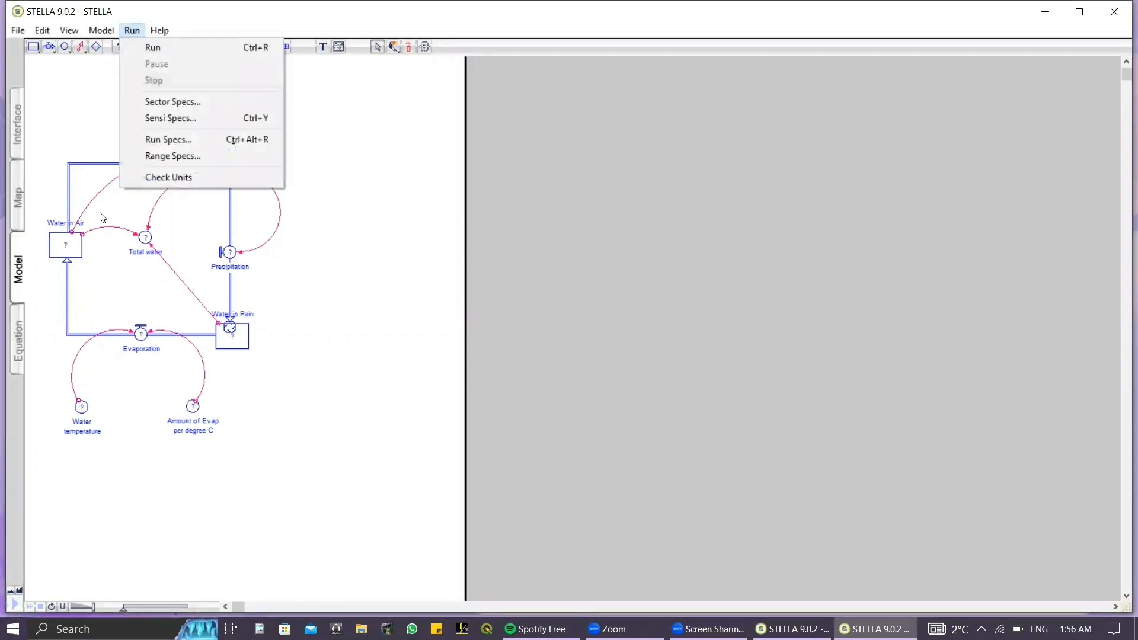
left_click(69, 253)
left_click(68, 256)
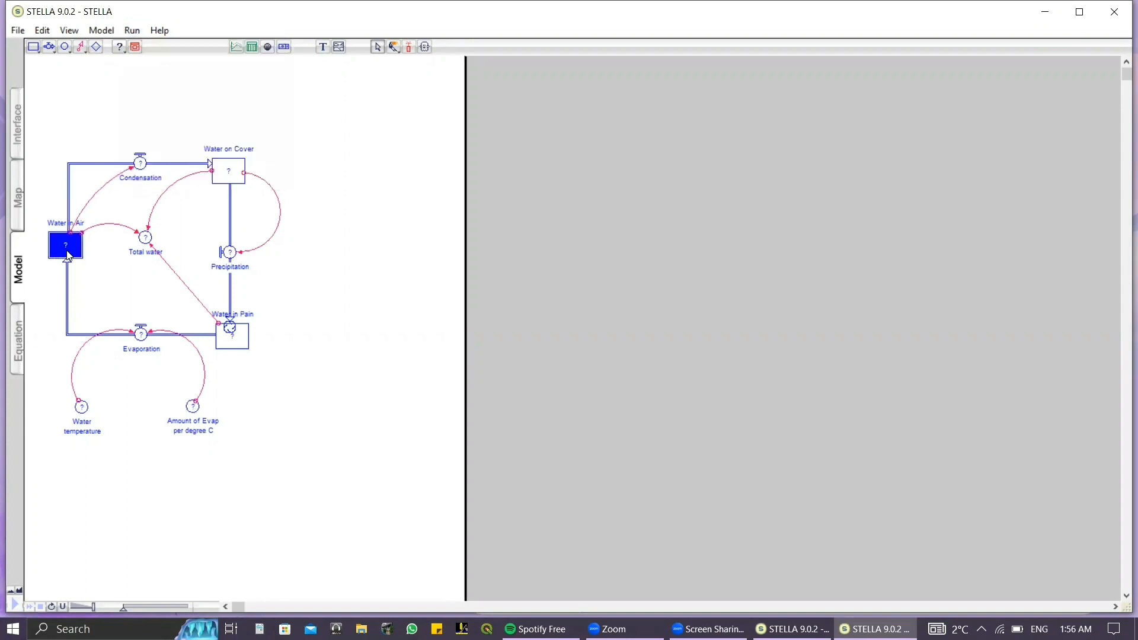
double_click(67, 253)
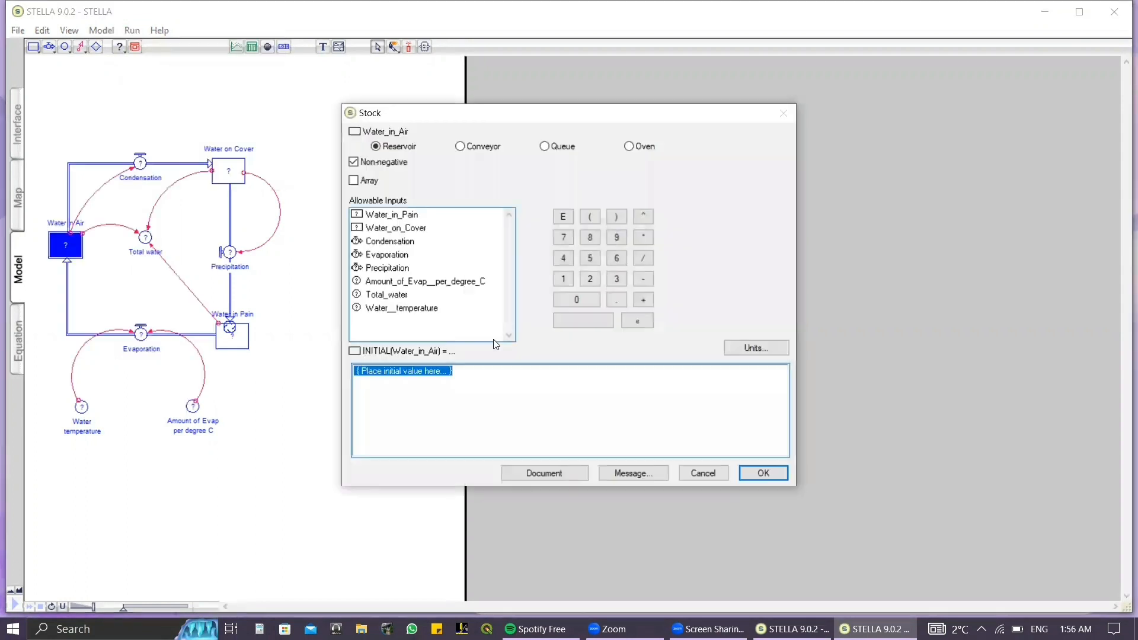
type("0")
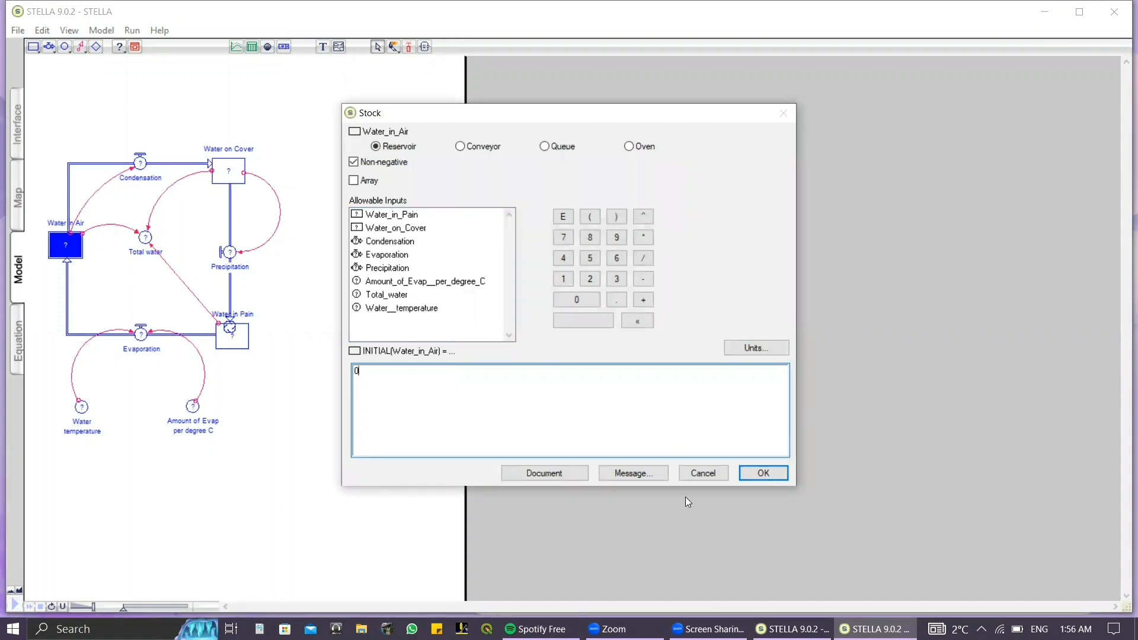
left_click(763, 473)
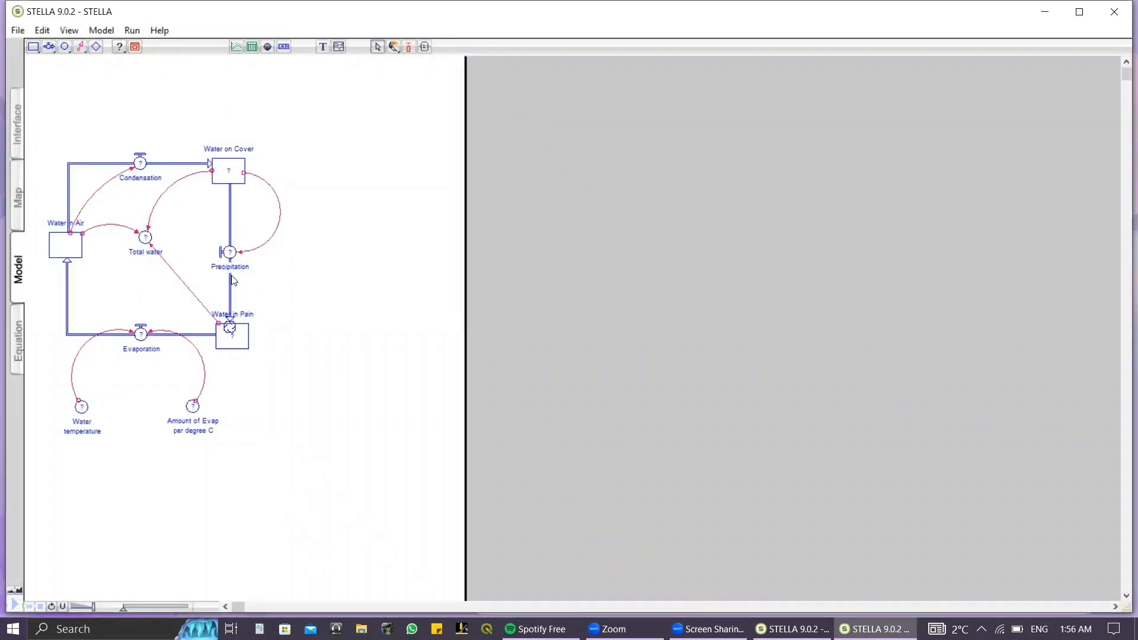
Define the Evaporation flow as Water temperature multiplied by Amount of Evap per degree C.
double_click(142, 336)
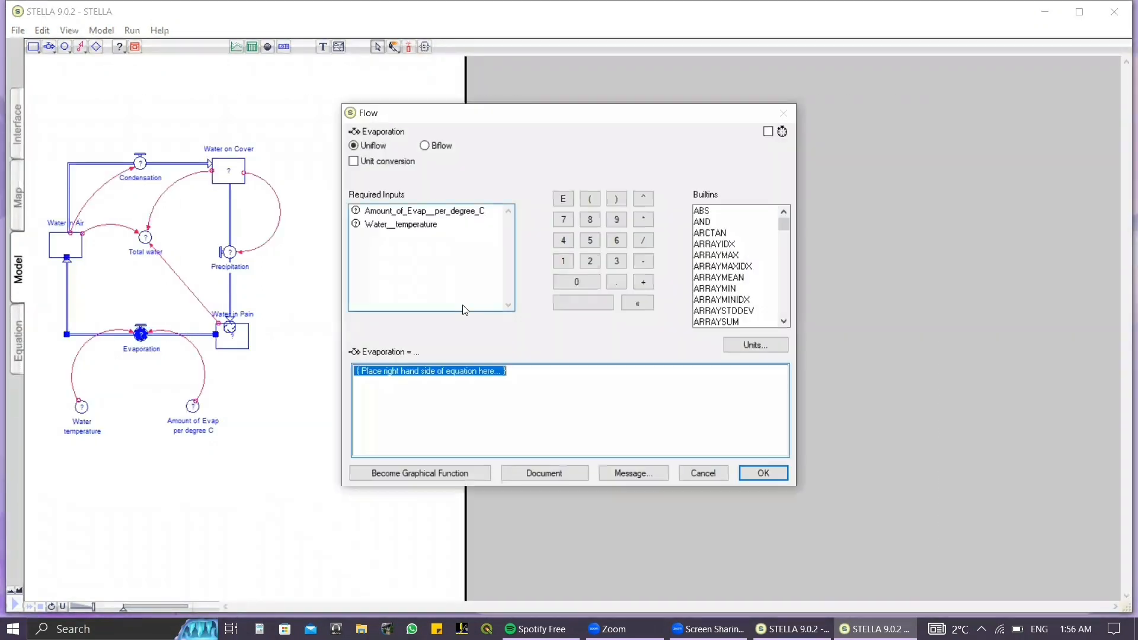
left_click(408, 226)
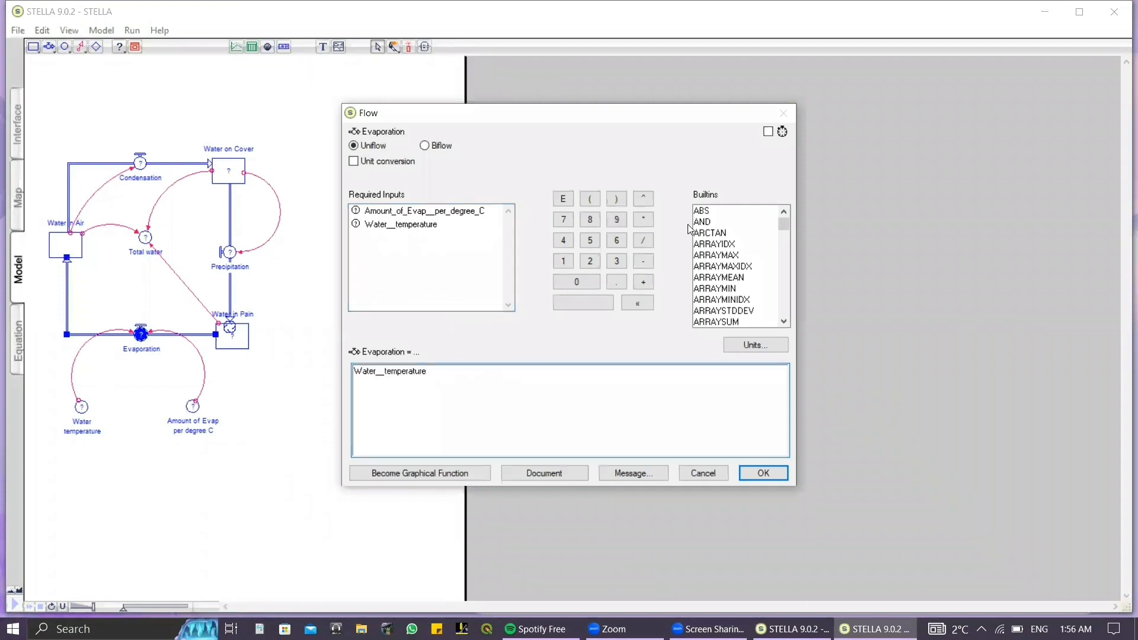
left_click(647, 221)
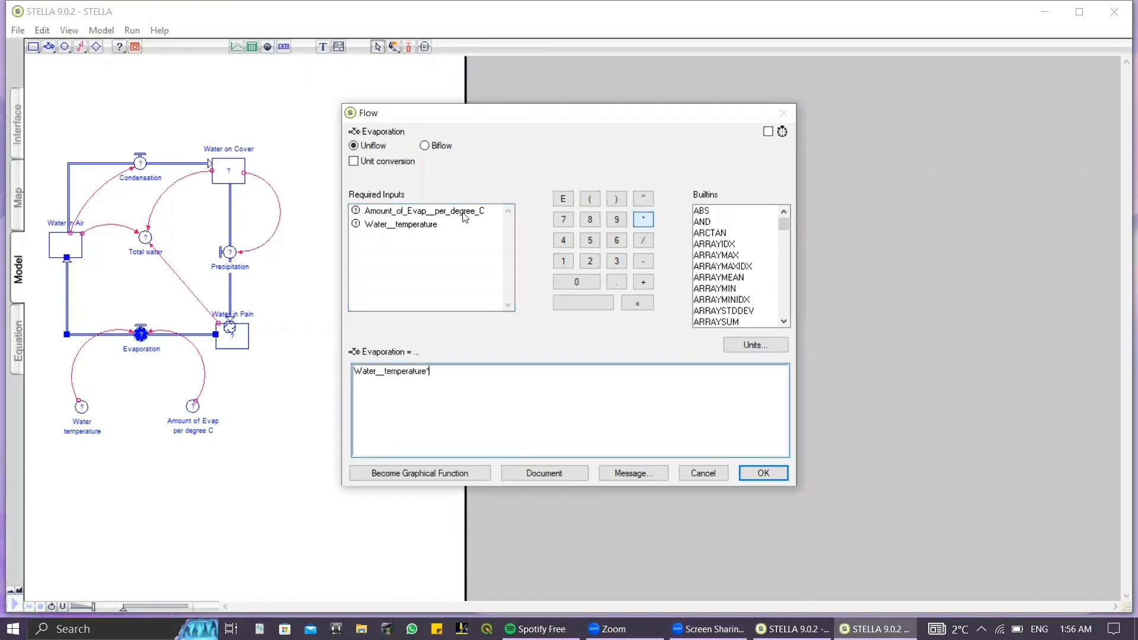
left_click(407, 212)
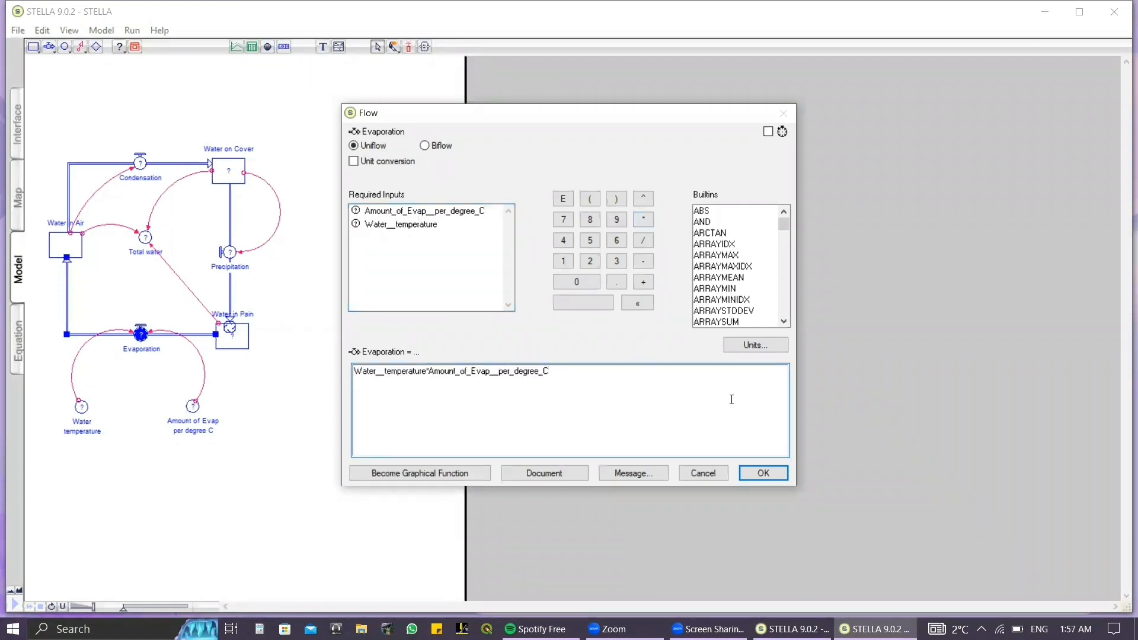
left_click(750, 477)
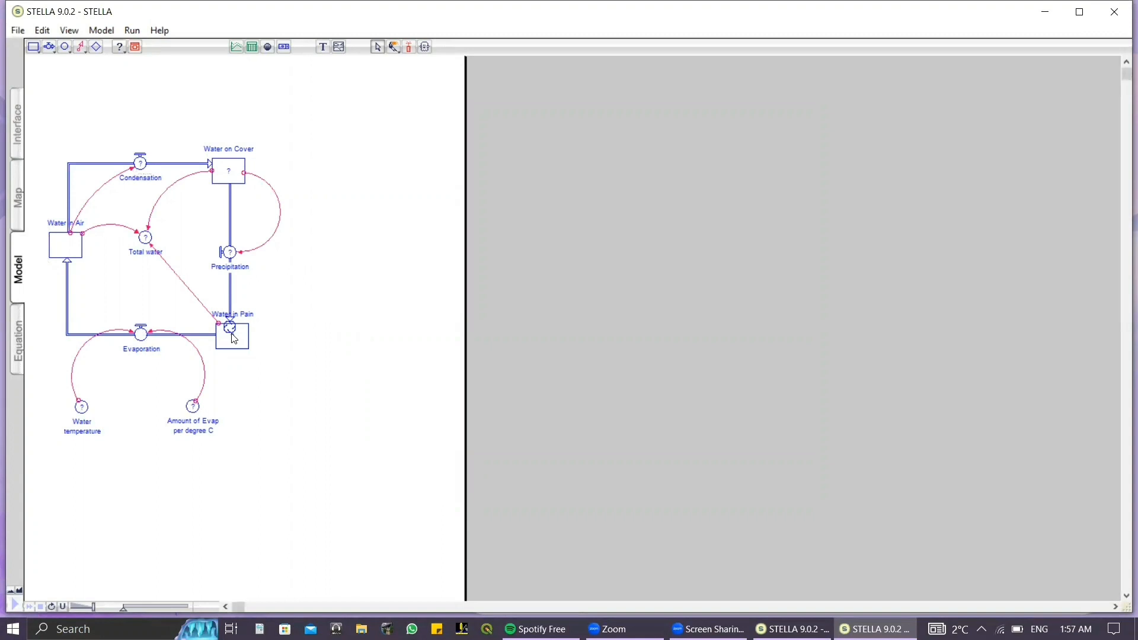
Define the Condensation flow as 0.5*Water_in_Air.
double_click(140, 163)
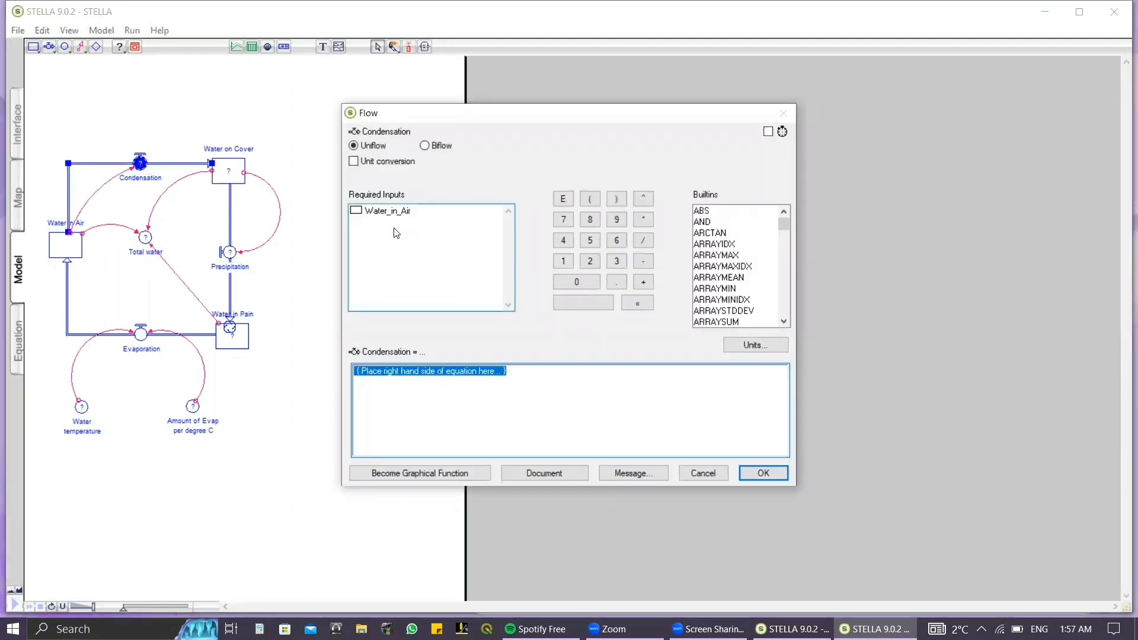
type("0.5")
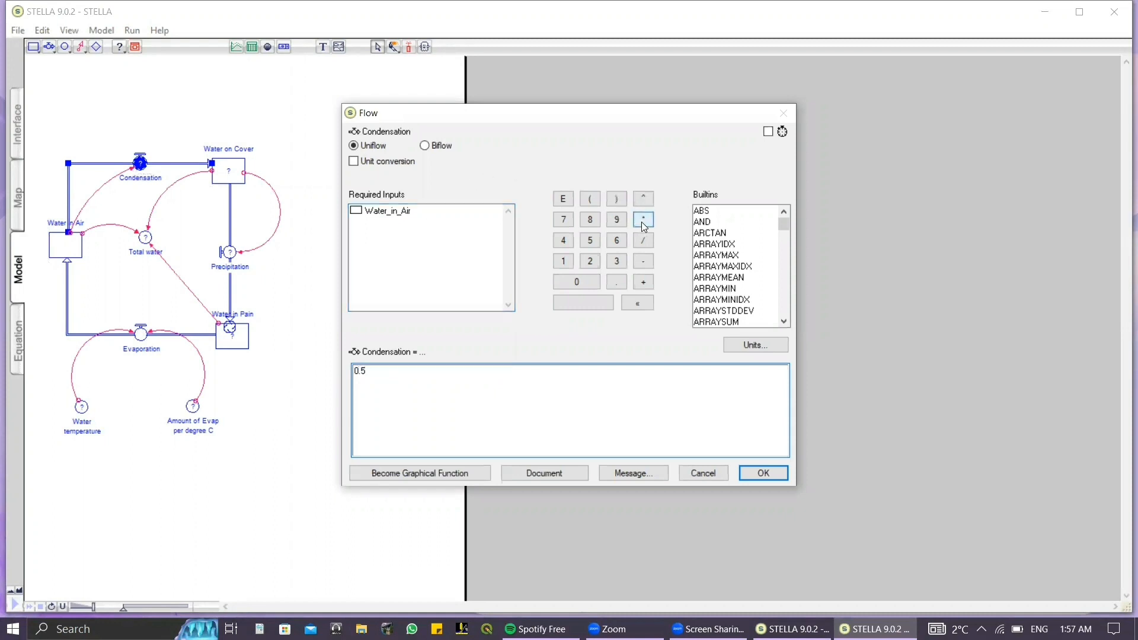
left_click(643, 226)
left_click(383, 215)
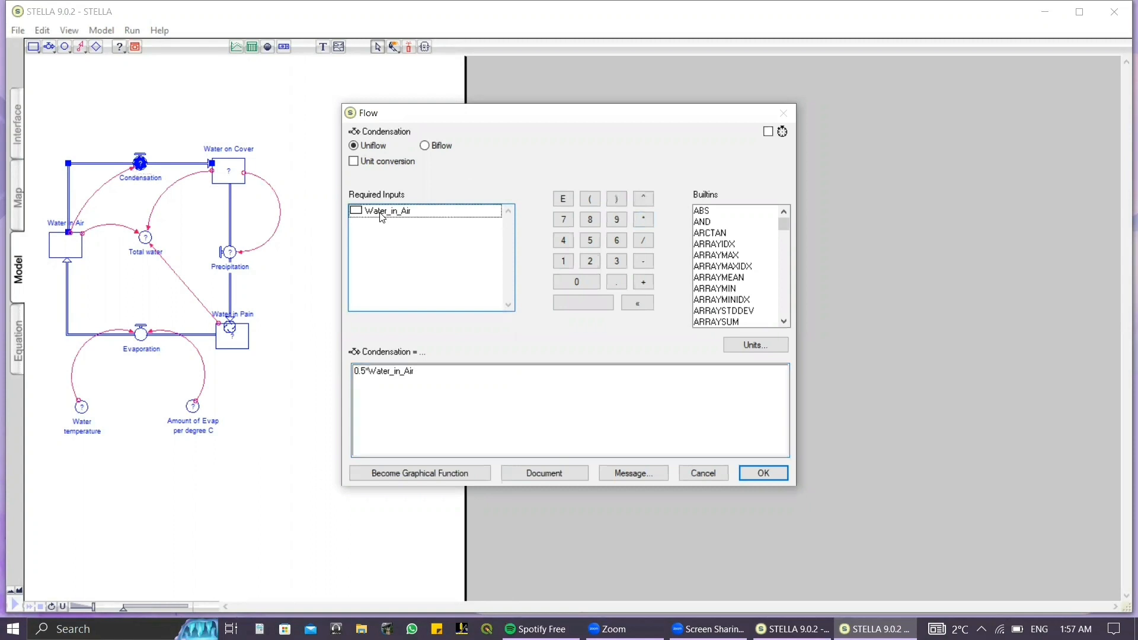
left_click(759, 476)
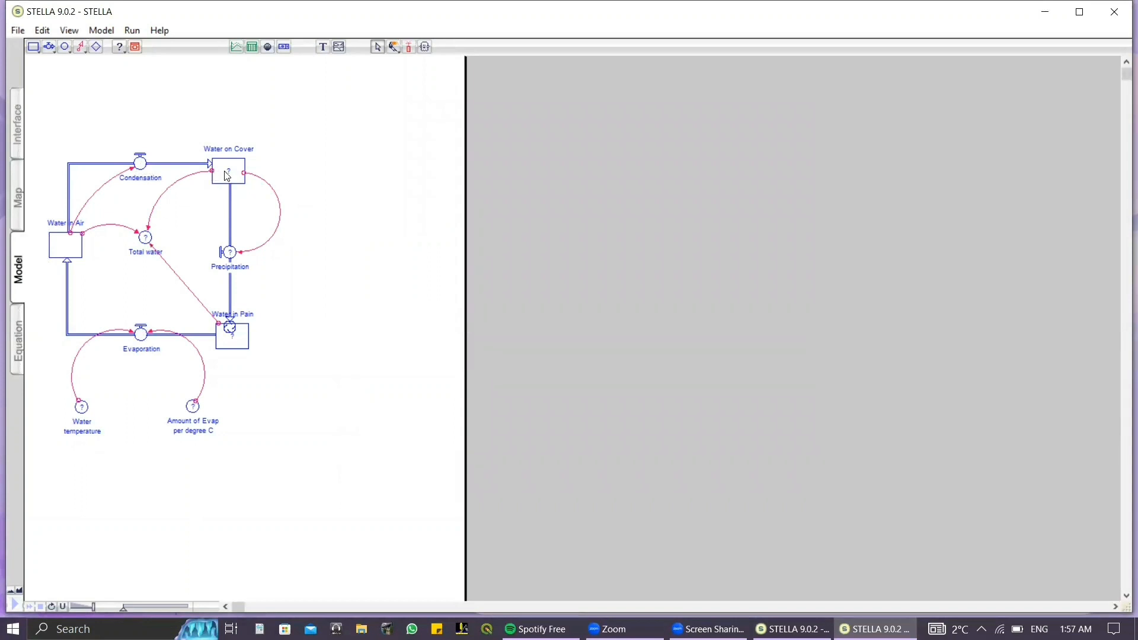
Set the initial value of the Water in Pain stock to 100.
double_click(235, 342)
type("100")
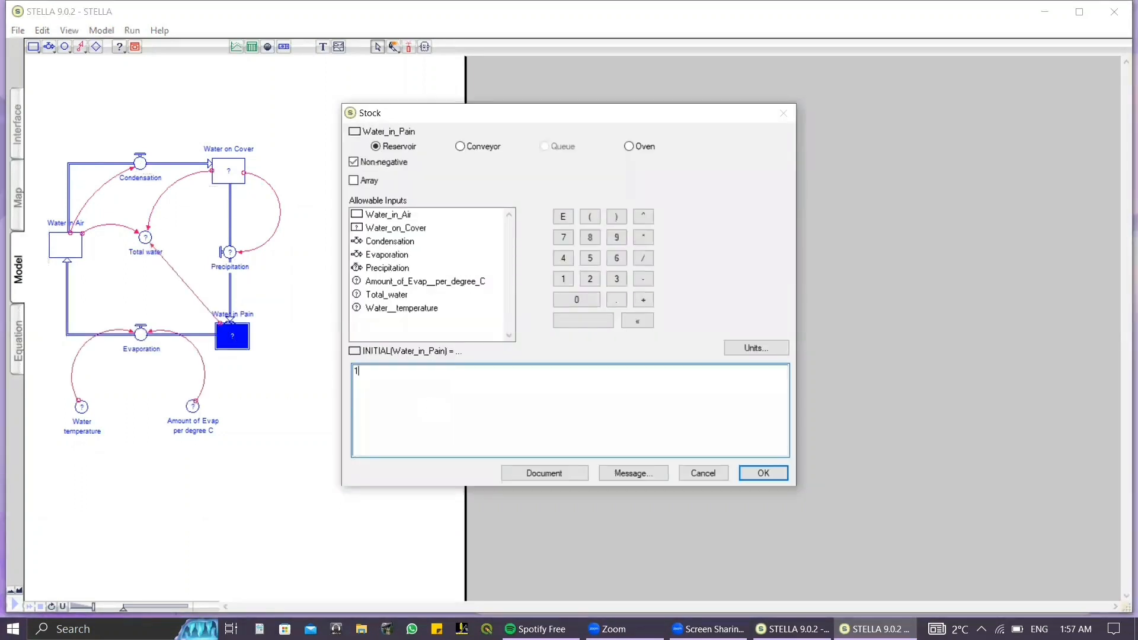
left_click(754, 474)
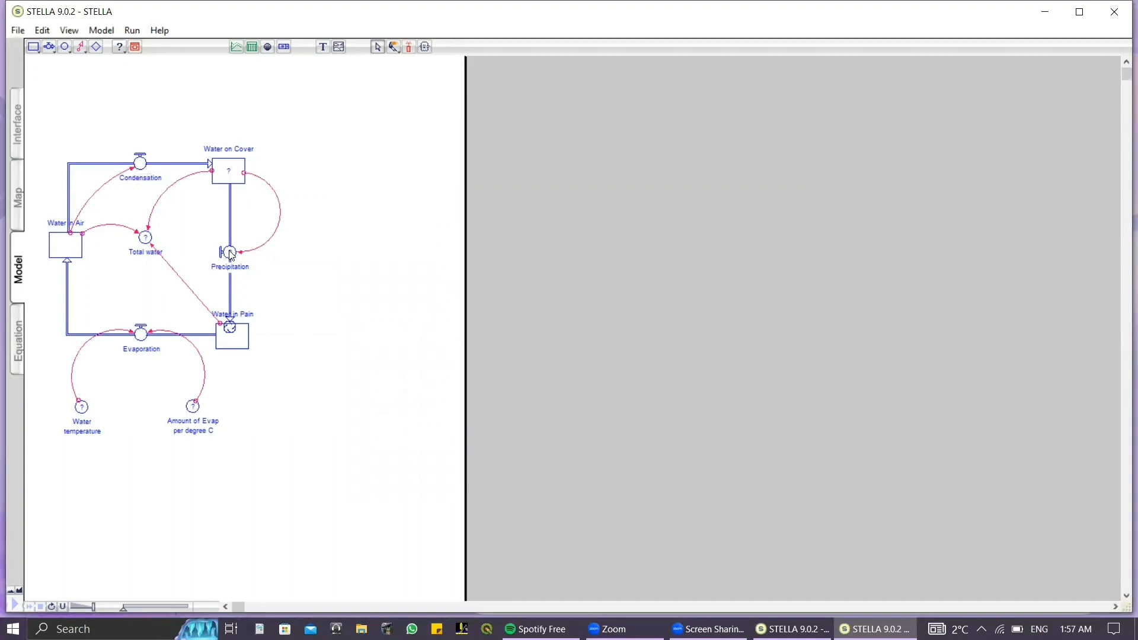
Define the Precipitation flow as 0.5*Water_on_Cover.
double_click(230, 253)
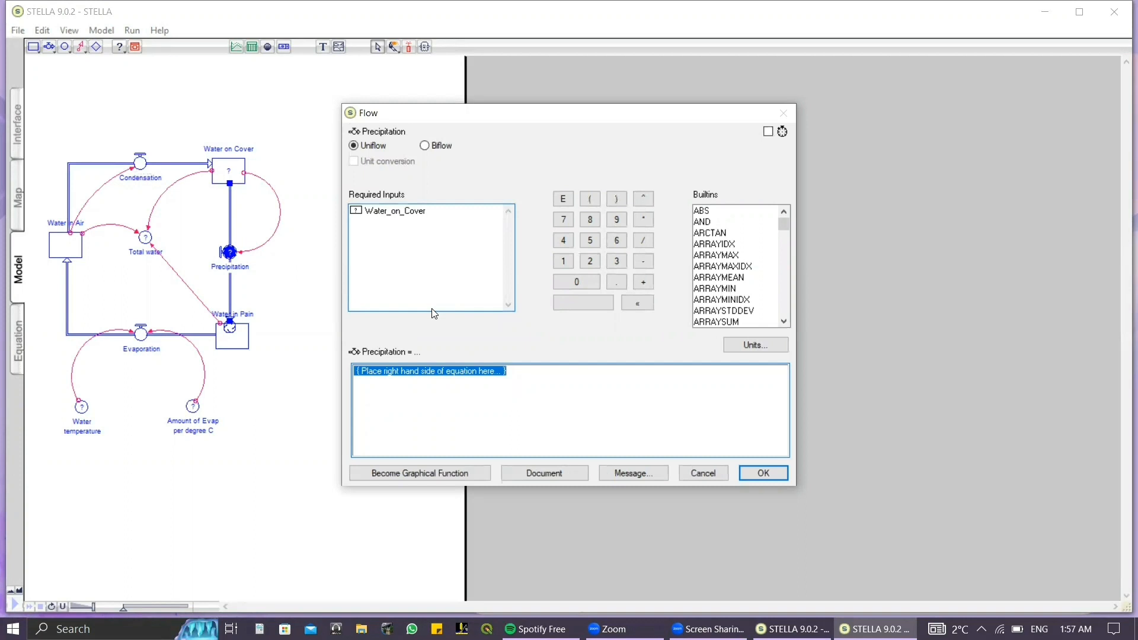
type("0.5")
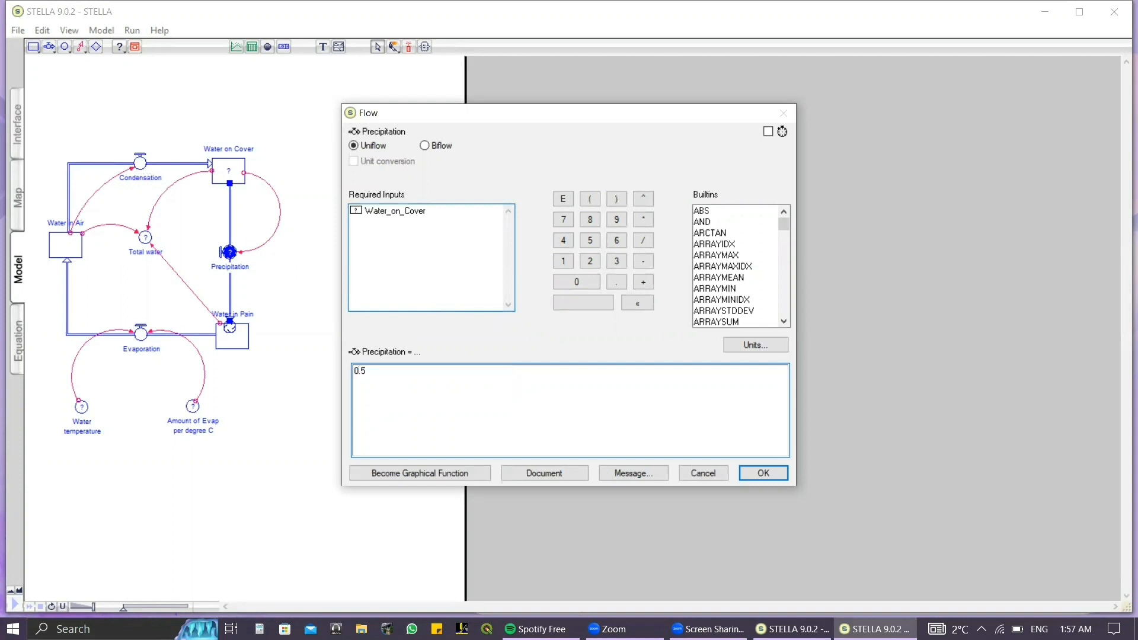
left_click(642, 220)
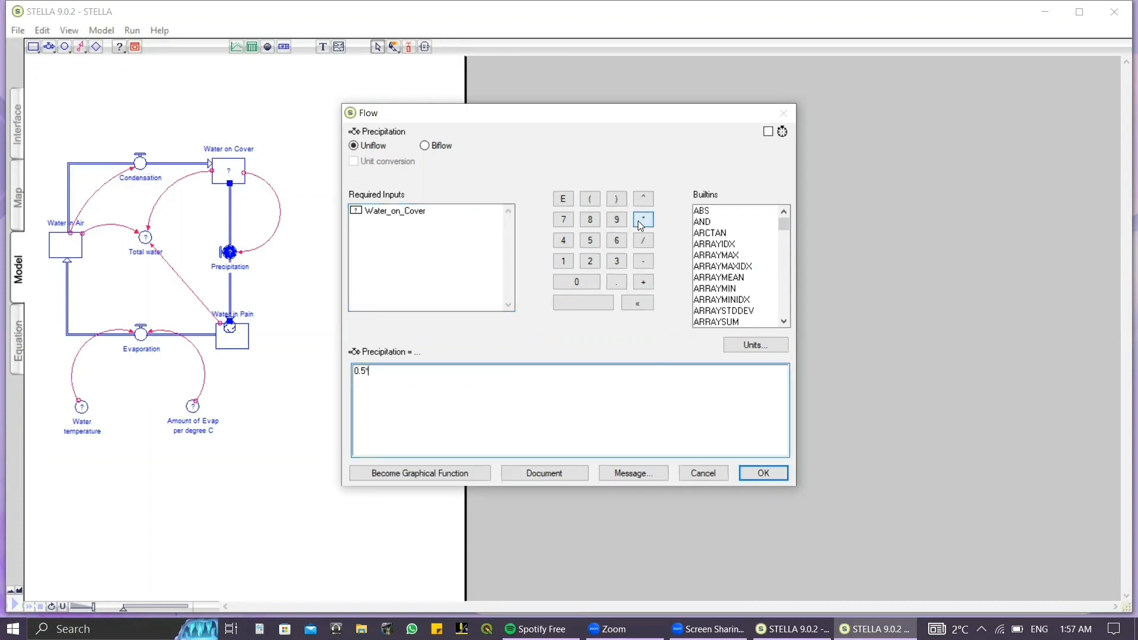
left_click(408, 220)
left_click(761, 475)
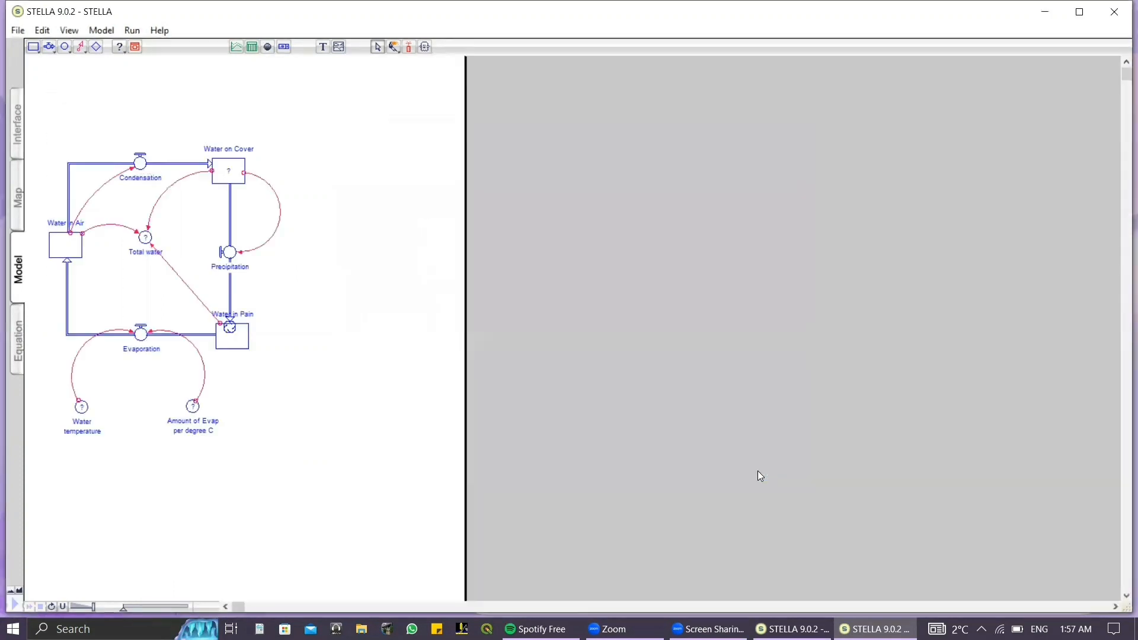
Set the initial value of the Water on Cover stock to 0.
double_click(236, 175)
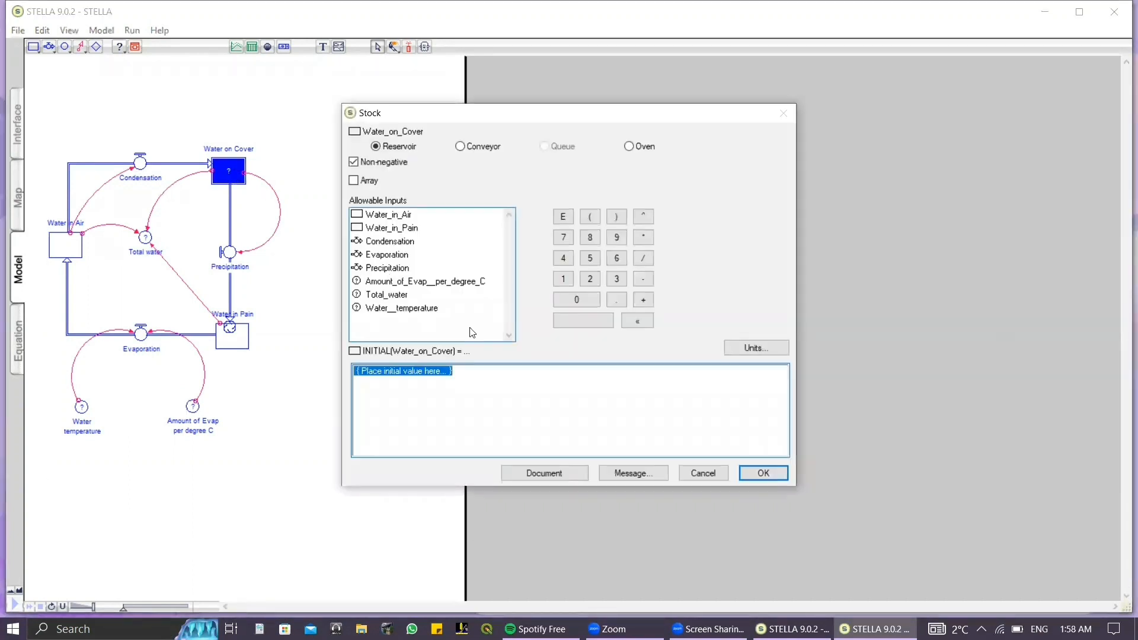
type("0")
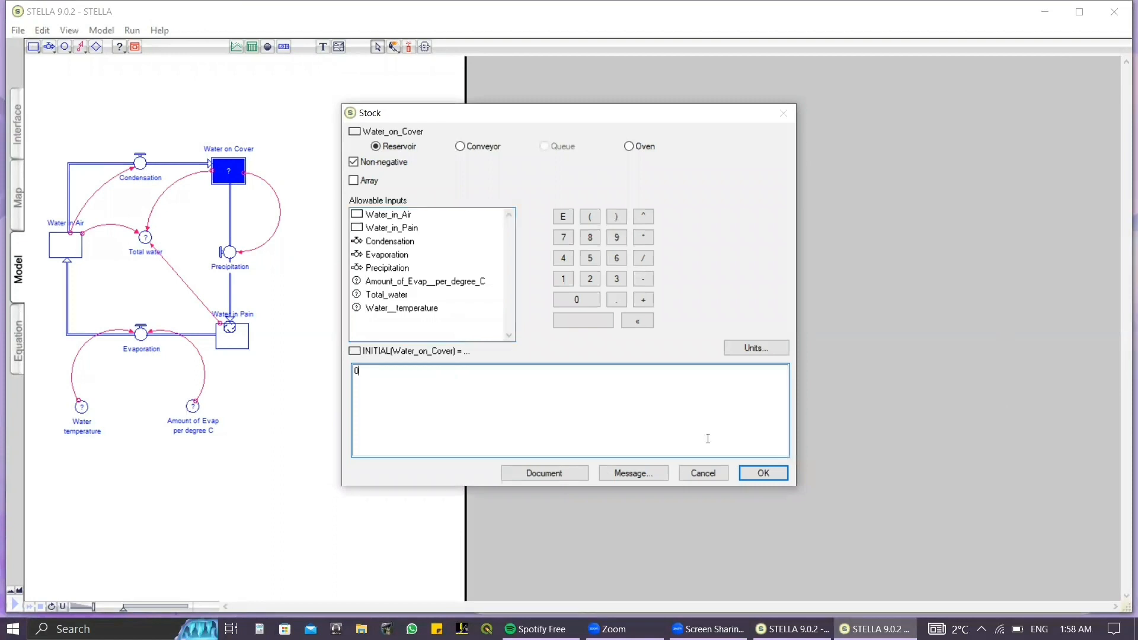
left_click(764, 473)
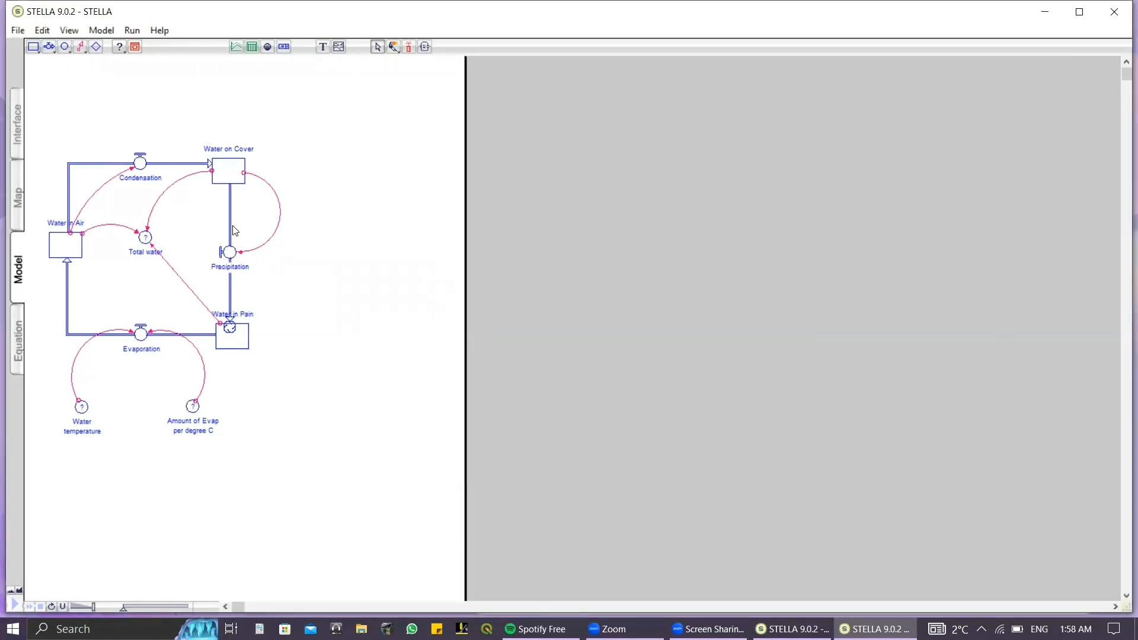
Define the Total water converter as Water_in_Air+Water_in_Pain+Water_on_Cover.
double_click(145, 238)
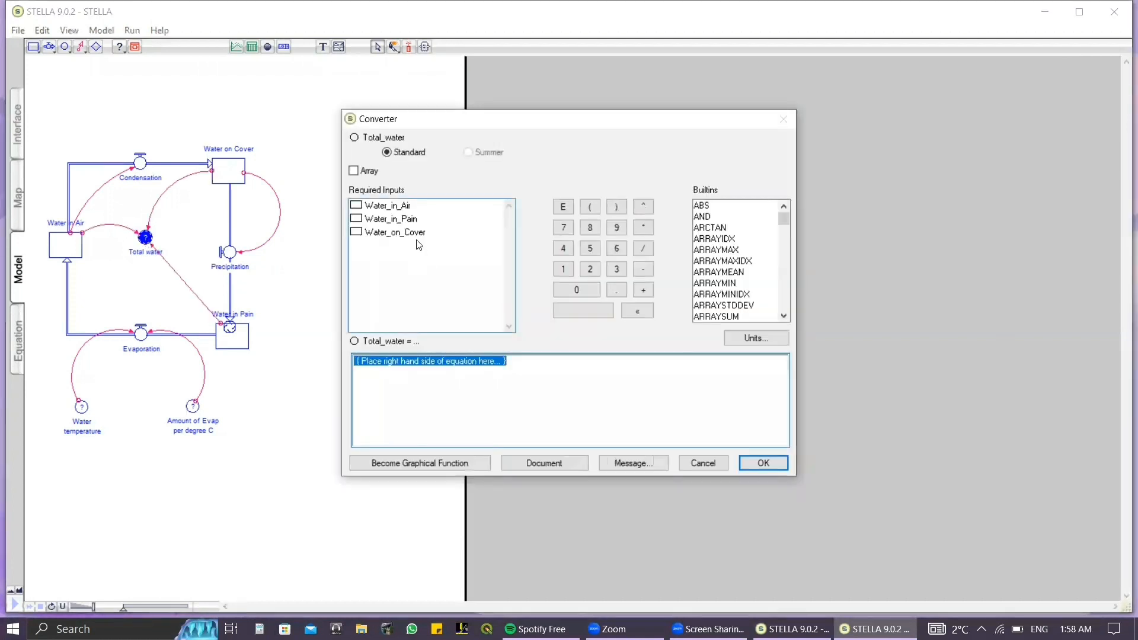
left_click(398, 207)
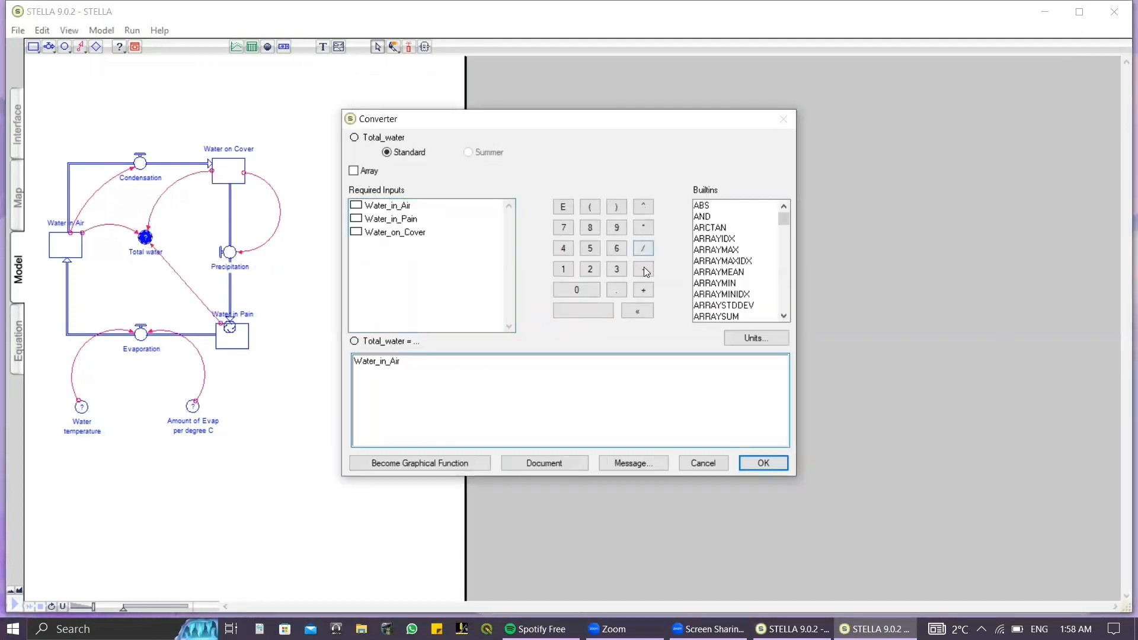
left_click(645, 290)
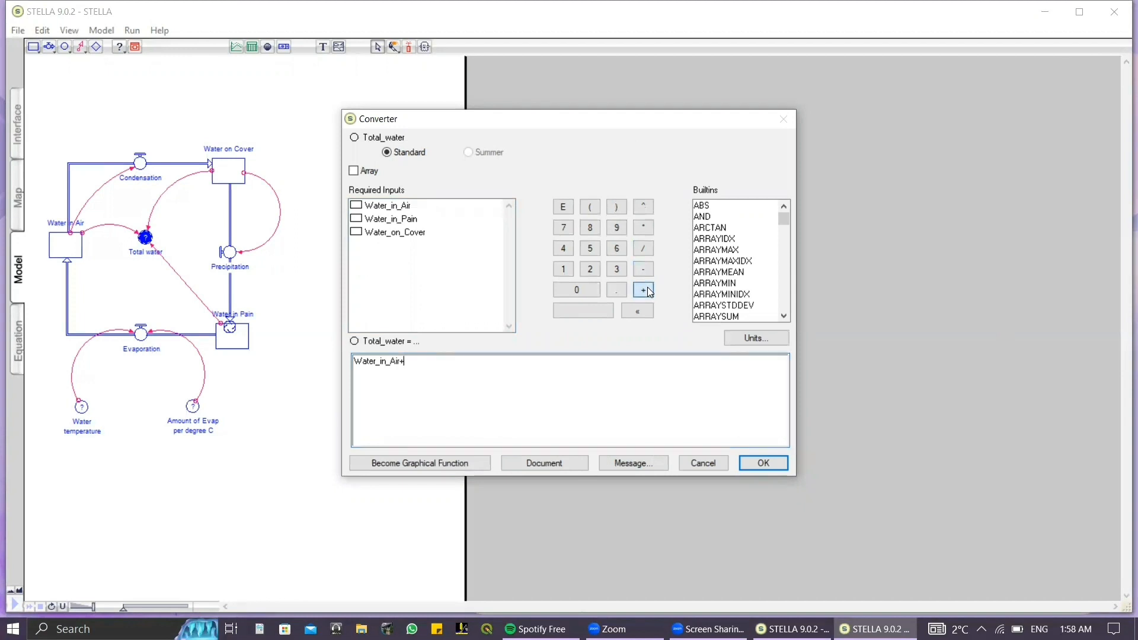
left_click(392, 220)
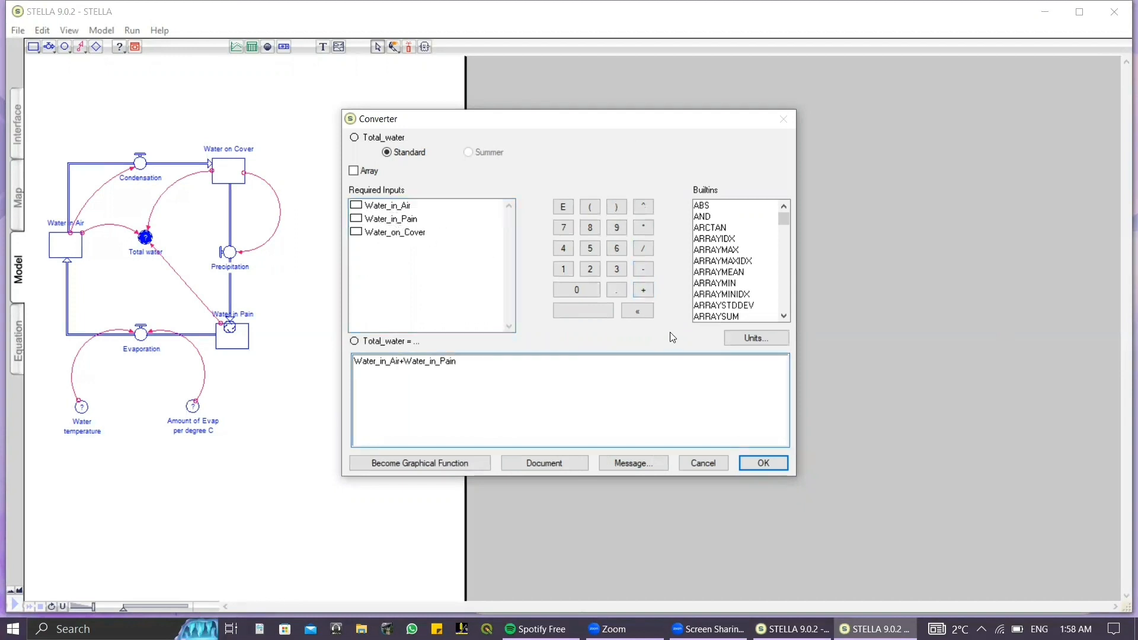
left_click(391, 234)
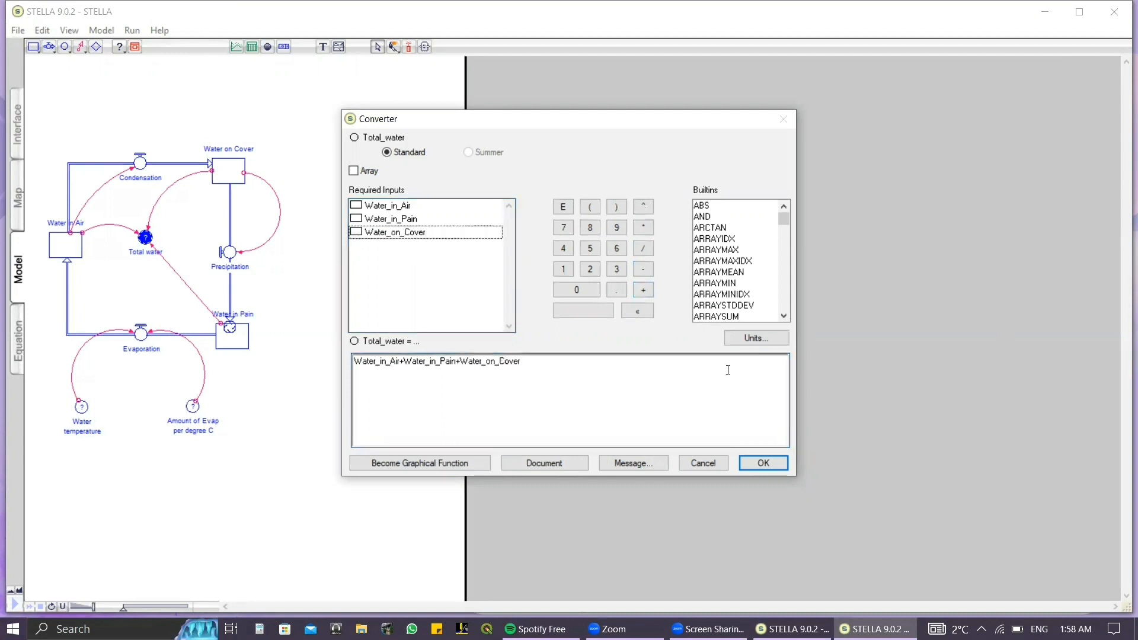
left_click(764, 462)
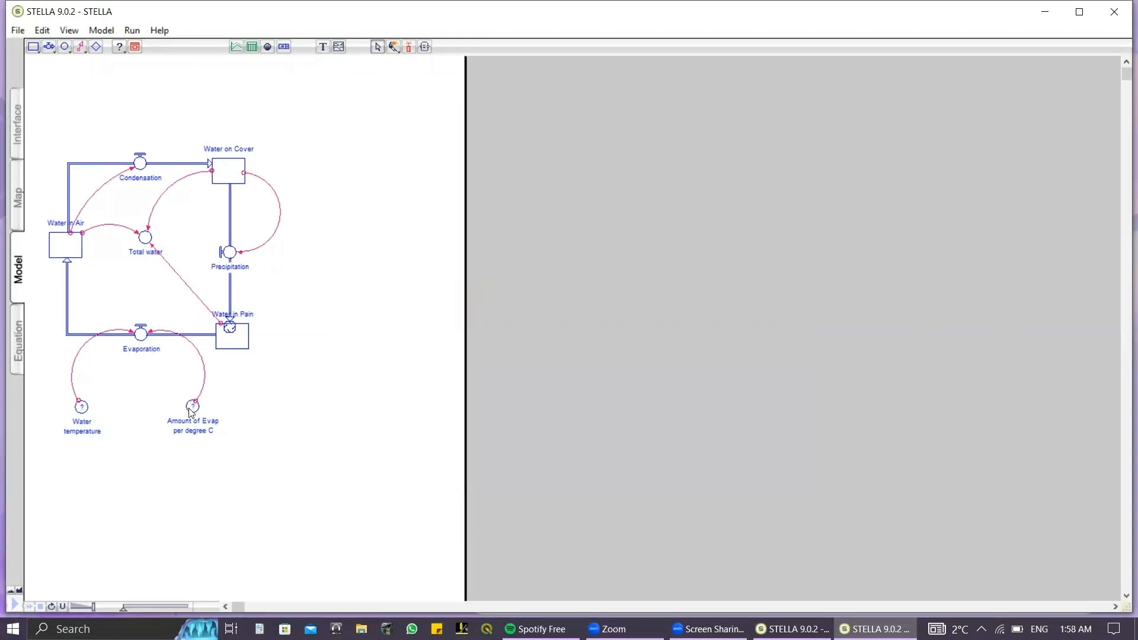
Set the Water temperature converter to 100.
left_click(83, 408)
double_click(83, 408)
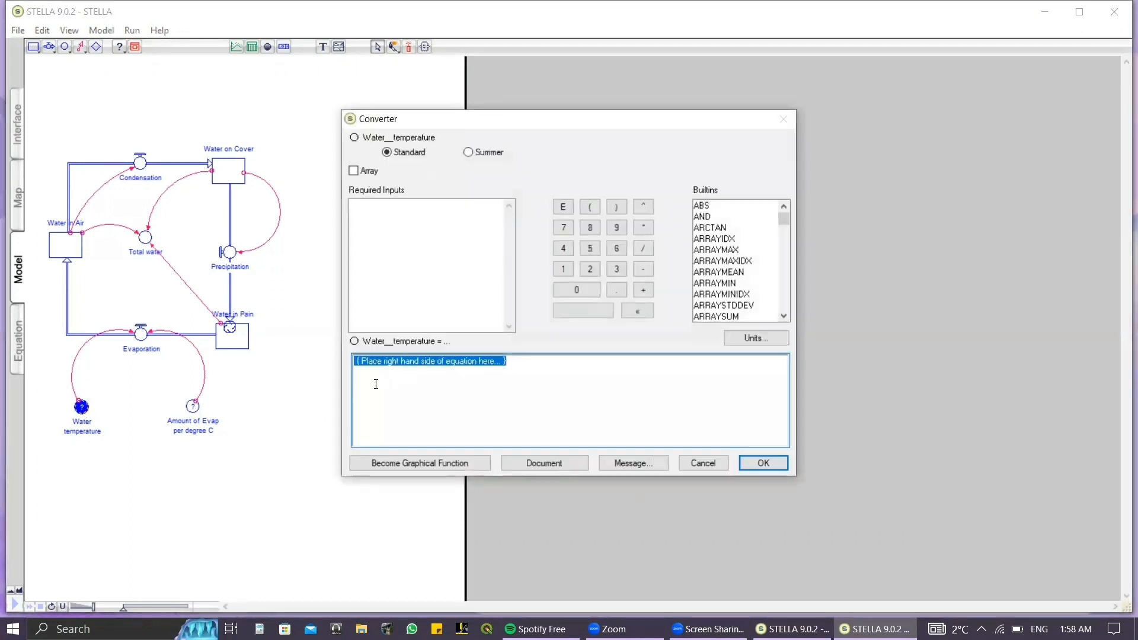
type("100")
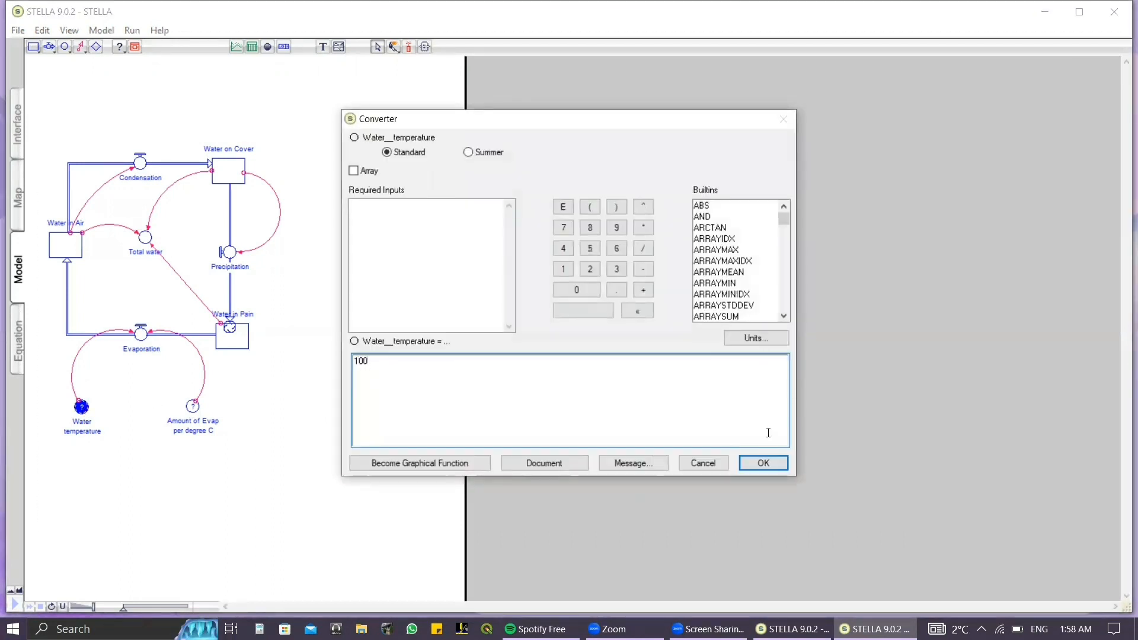
left_click(763, 462)
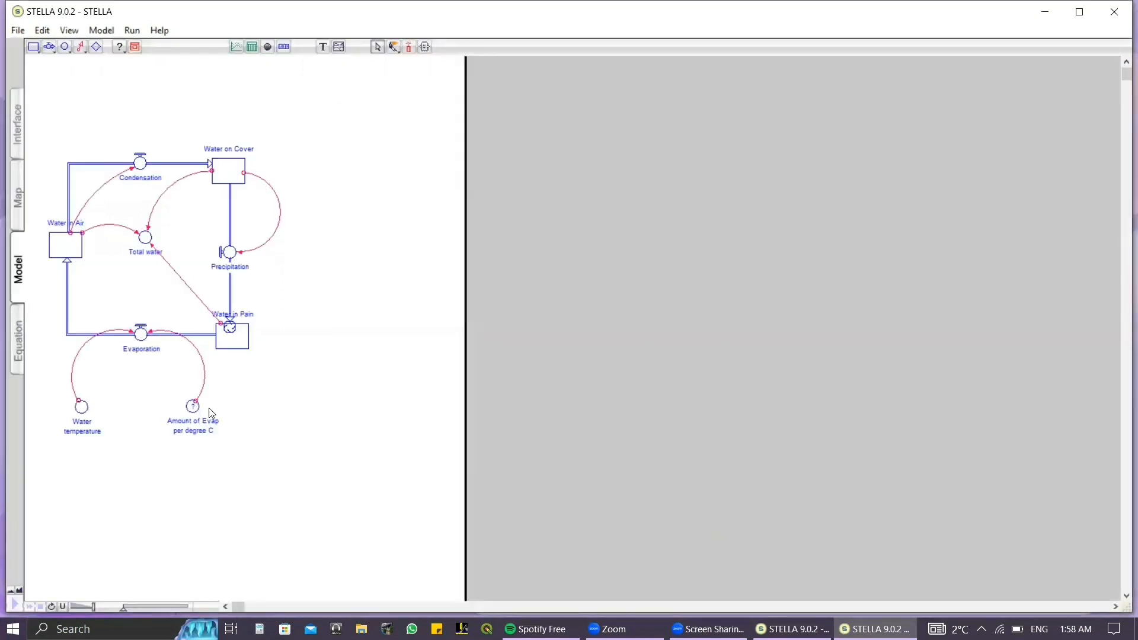
left_click(192, 407)
key("Delete")
key("ctrl+z")
Define the Amount of Evap per degree C converter as 1/20.
double_click(193, 409)
type("1")
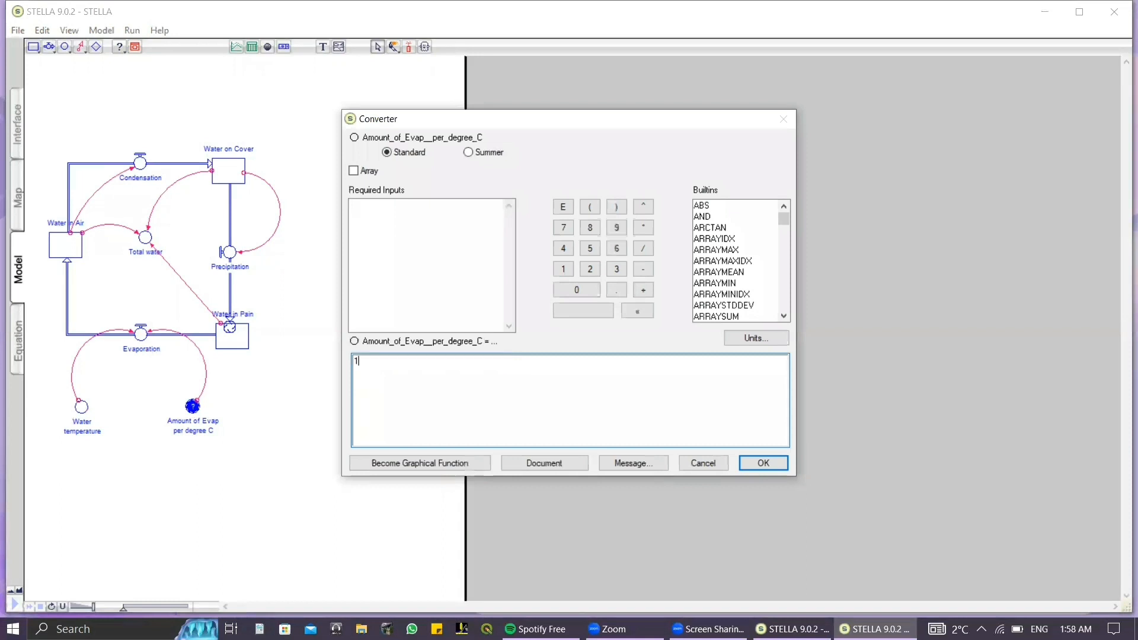
left_click(644, 249)
type("20")
left_click(764, 464)
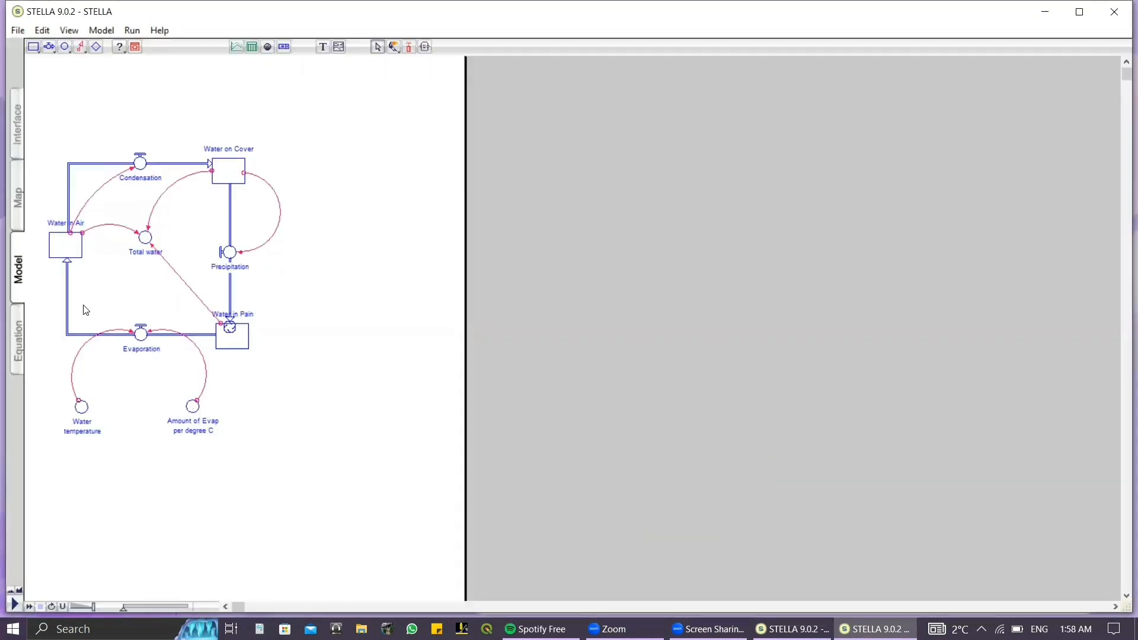
Run the simulation and place a graph pad on the interface layer.
left_click(124, 32)
left_click(152, 51)
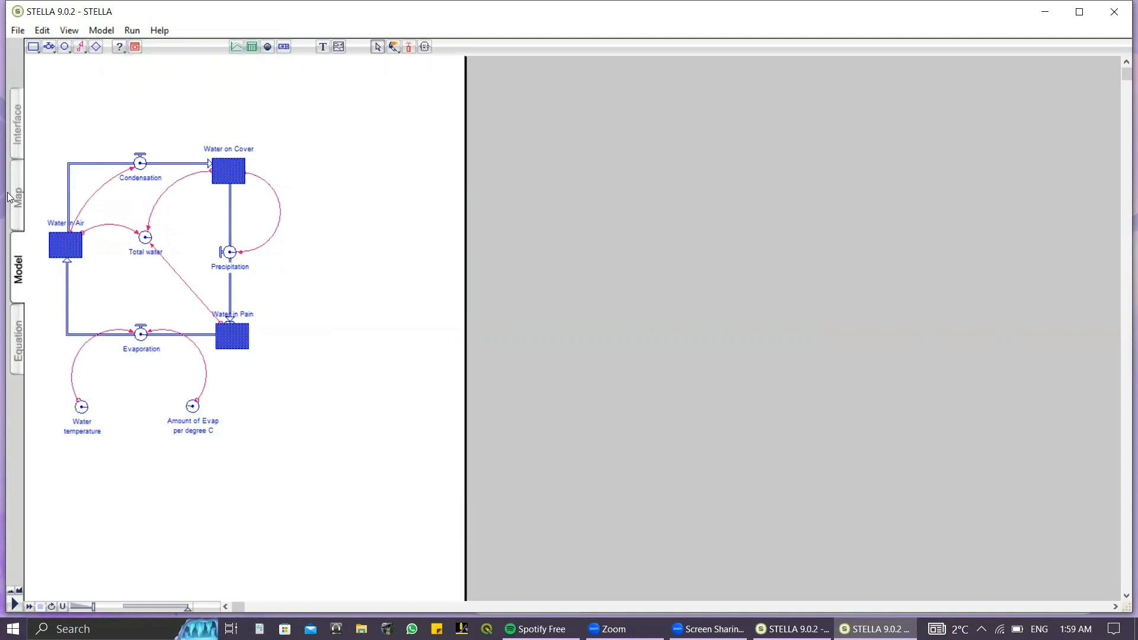
left_click(18, 125)
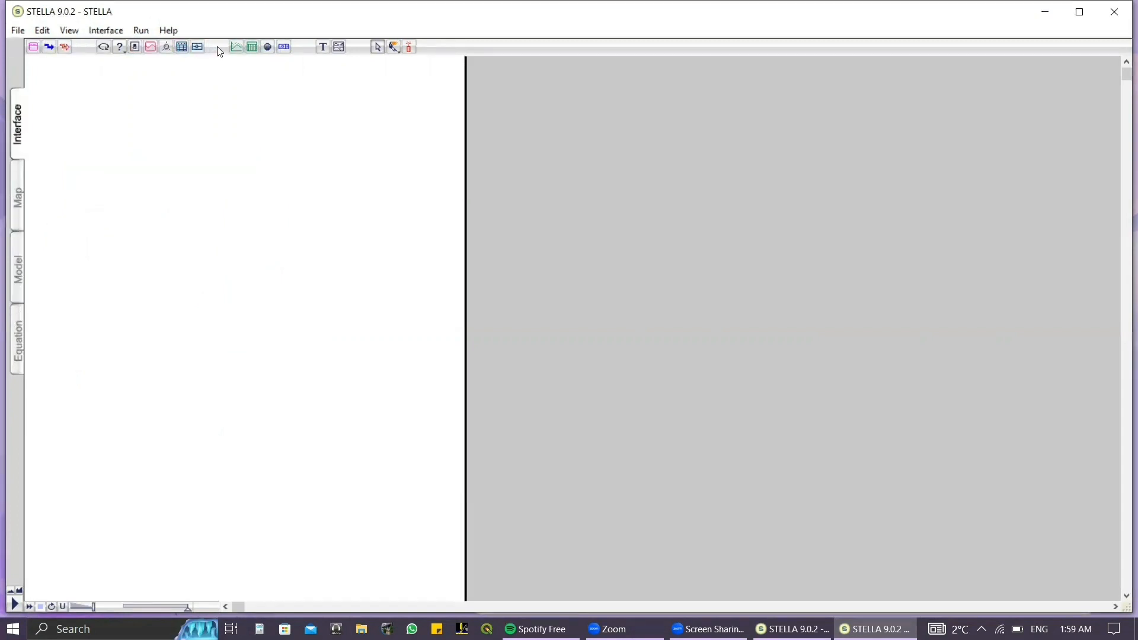
left_click(235, 48)
left_click(57, 131)
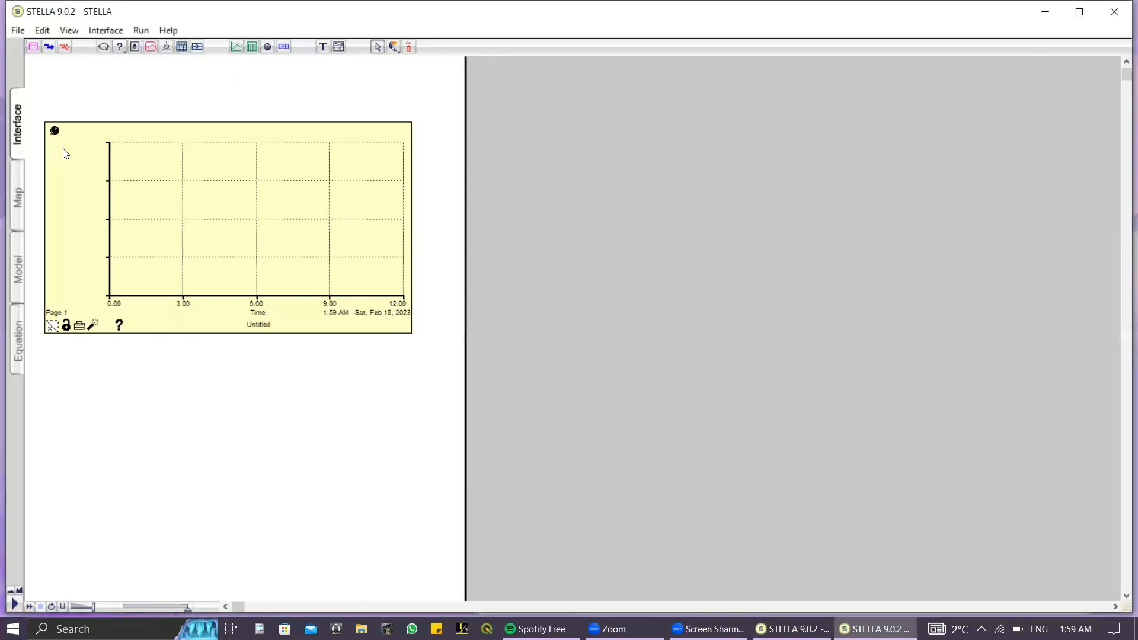
Define the graph as a time series plotting Water_in_Pain, Water_in_Air, Water_on_Cover and Total_water.
double_click(65, 153)
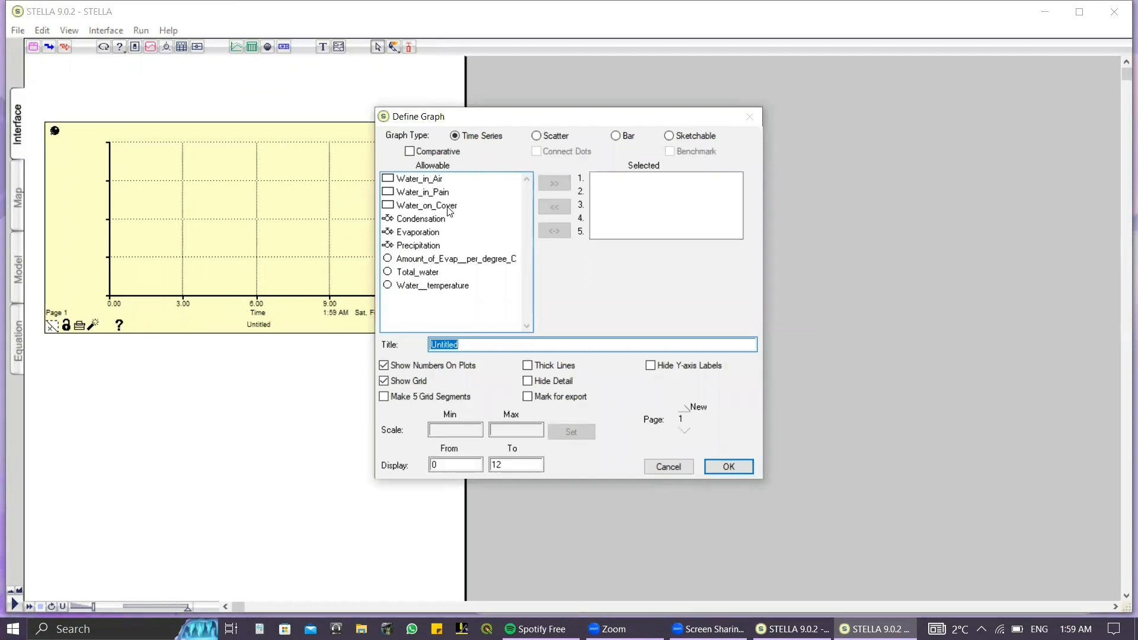
left_click(444, 193)
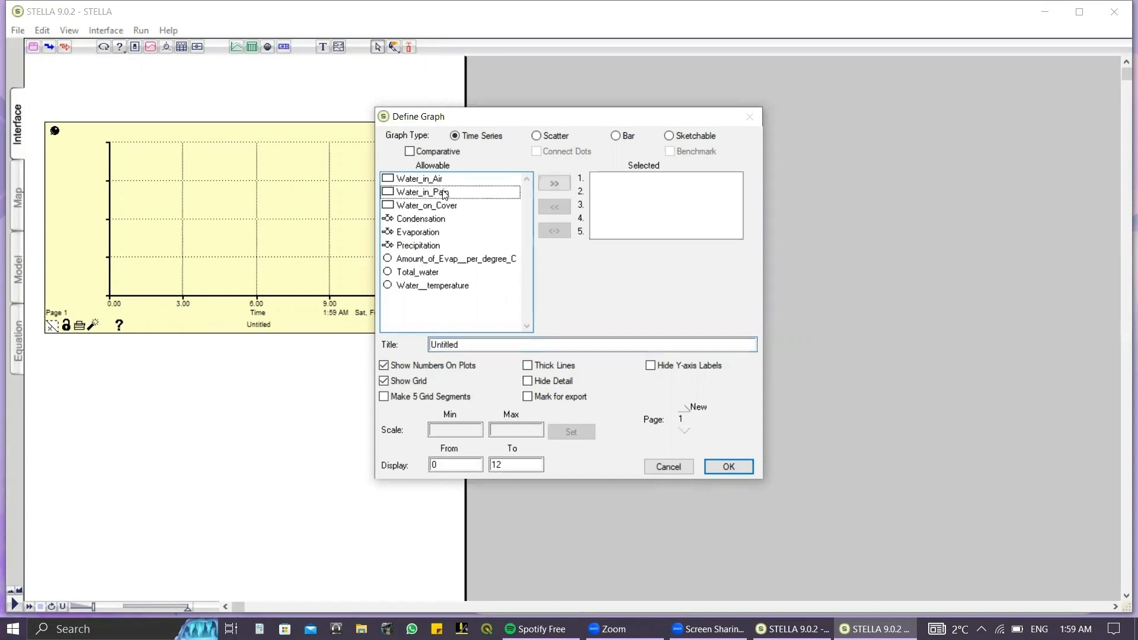
double_click(444, 194)
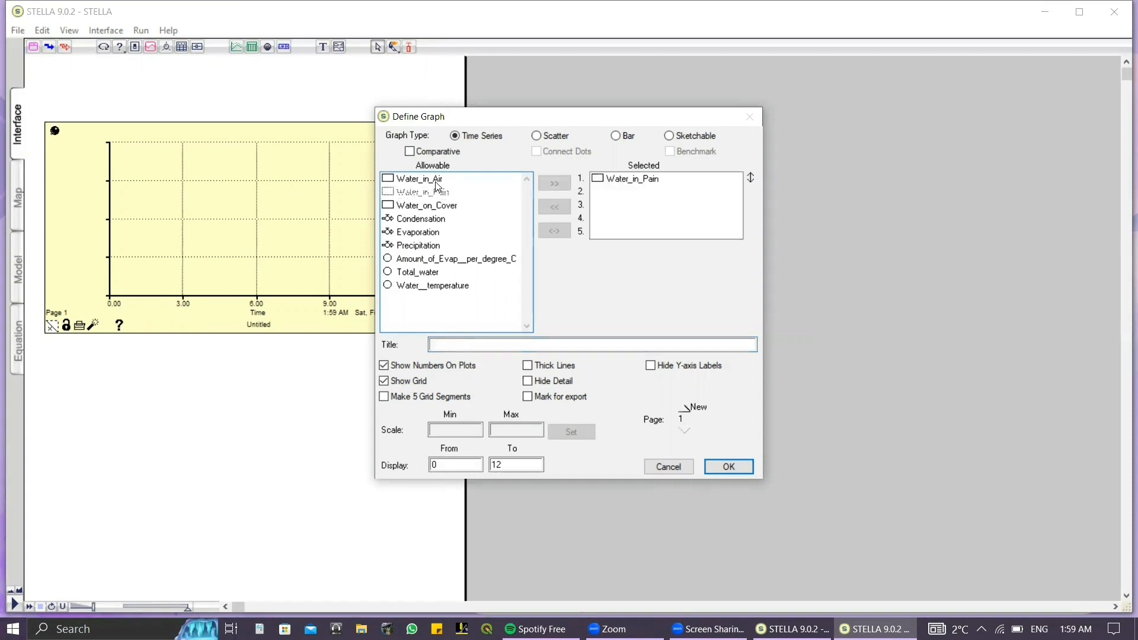
double_click(436, 179)
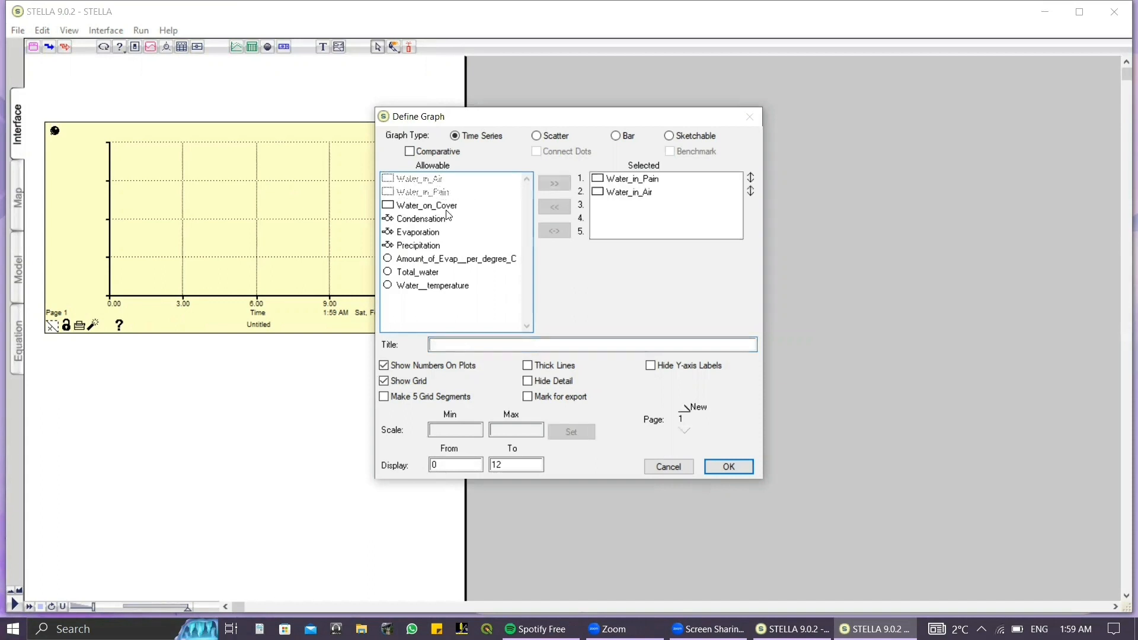
double_click(446, 207)
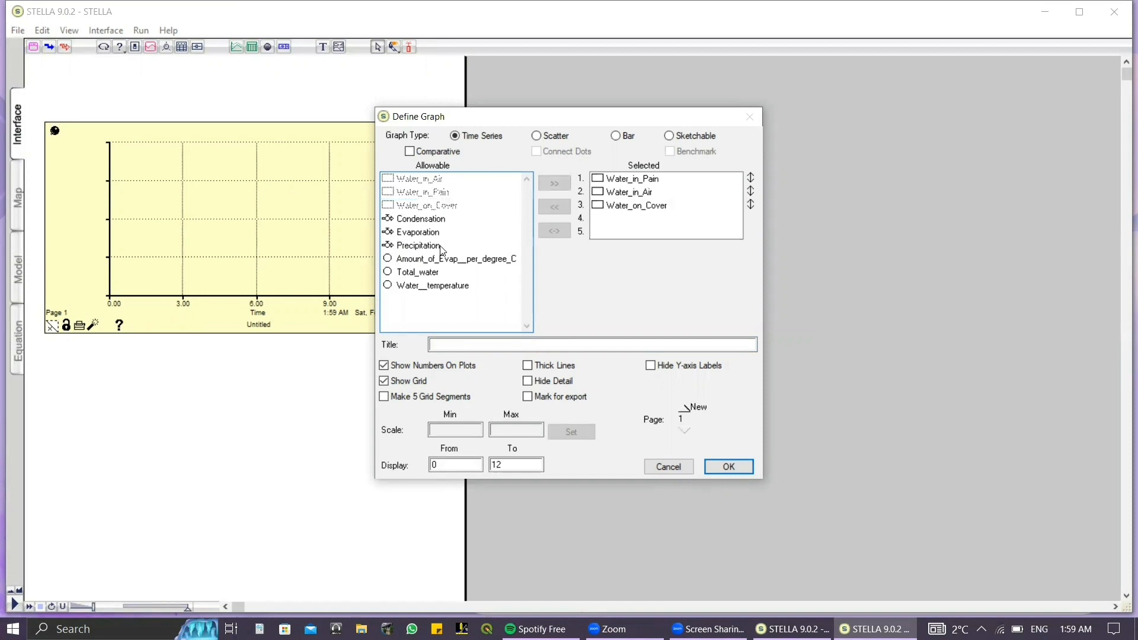
double_click(426, 274)
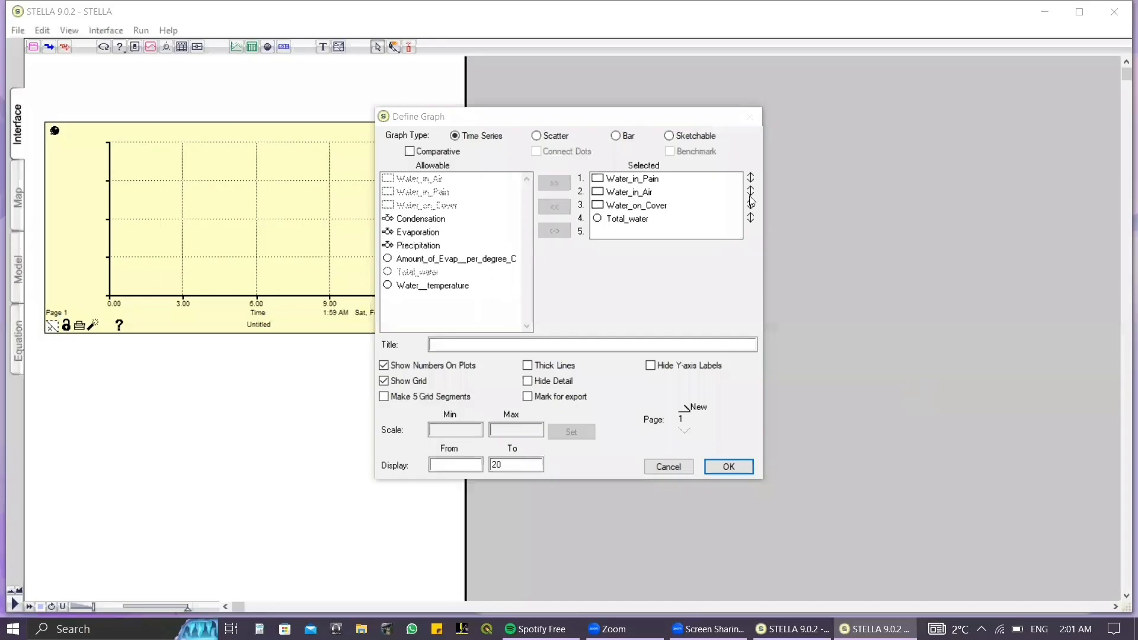
Fix the Water_in_Pain plot scale with a minimum of 0.00 and start the graph display at 0.
left_click(665, 181)
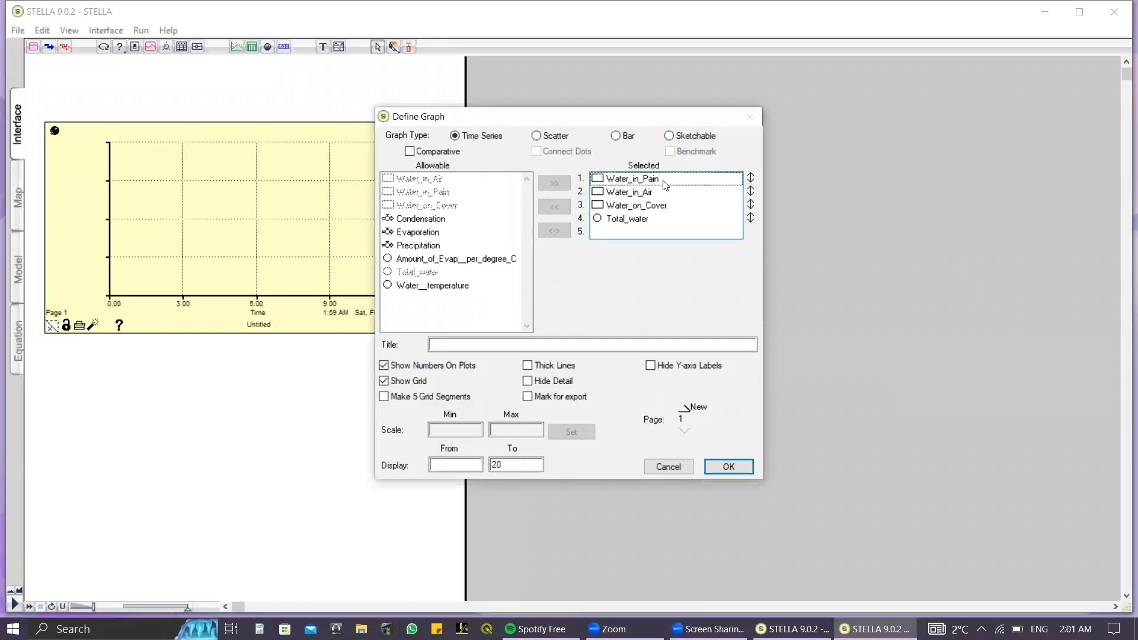
left_click(751, 179)
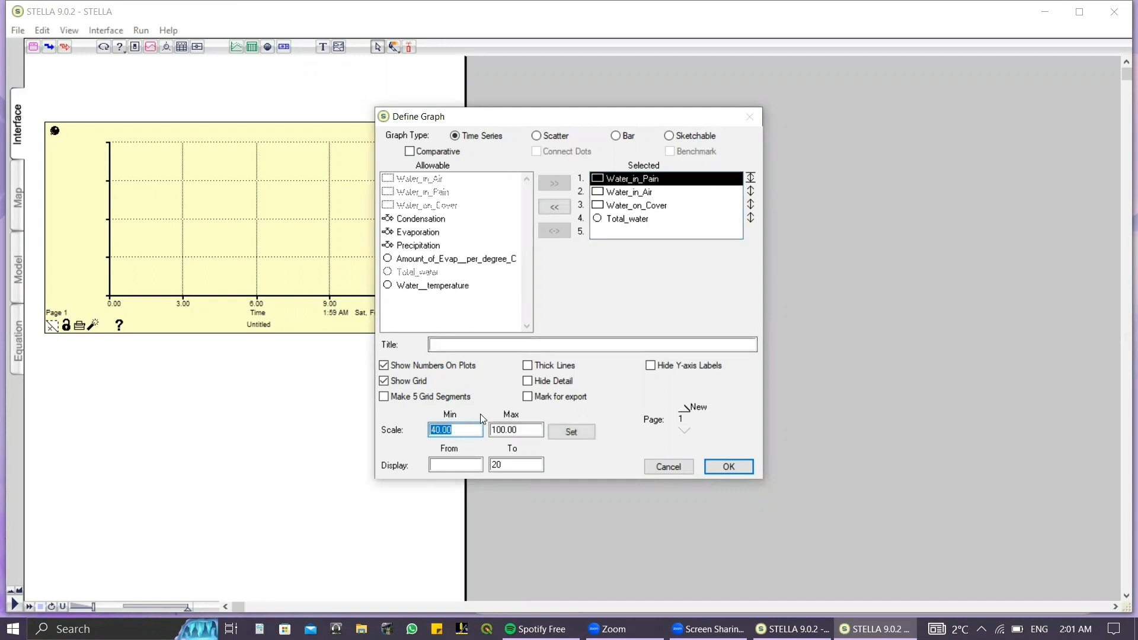
type("0.00")
left_click(454, 465)
type("0")
left_click(571, 432)
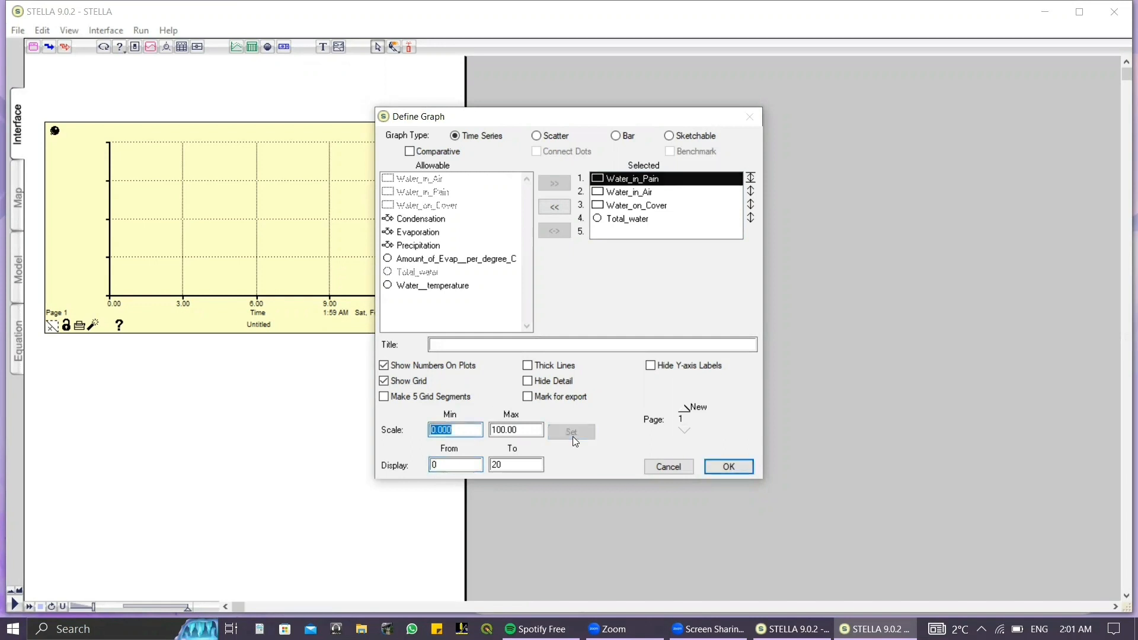
Fix the Water_in_Air plot scale from 0.00 to 100.00, keeping the display start at 0.
left_click(651, 181)
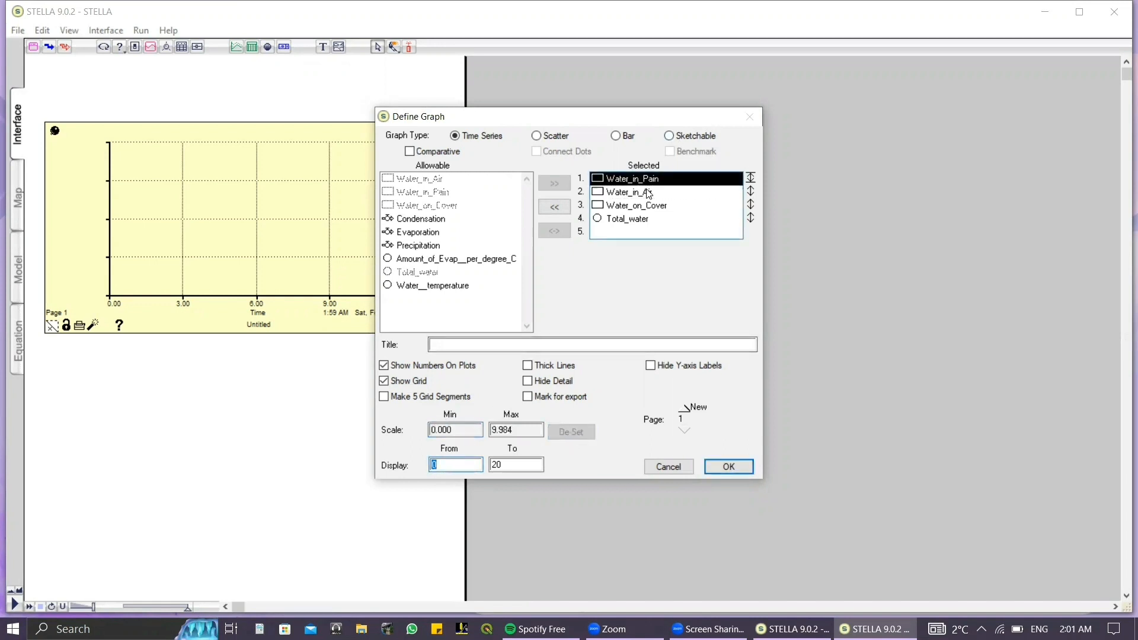
left_click(650, 193)
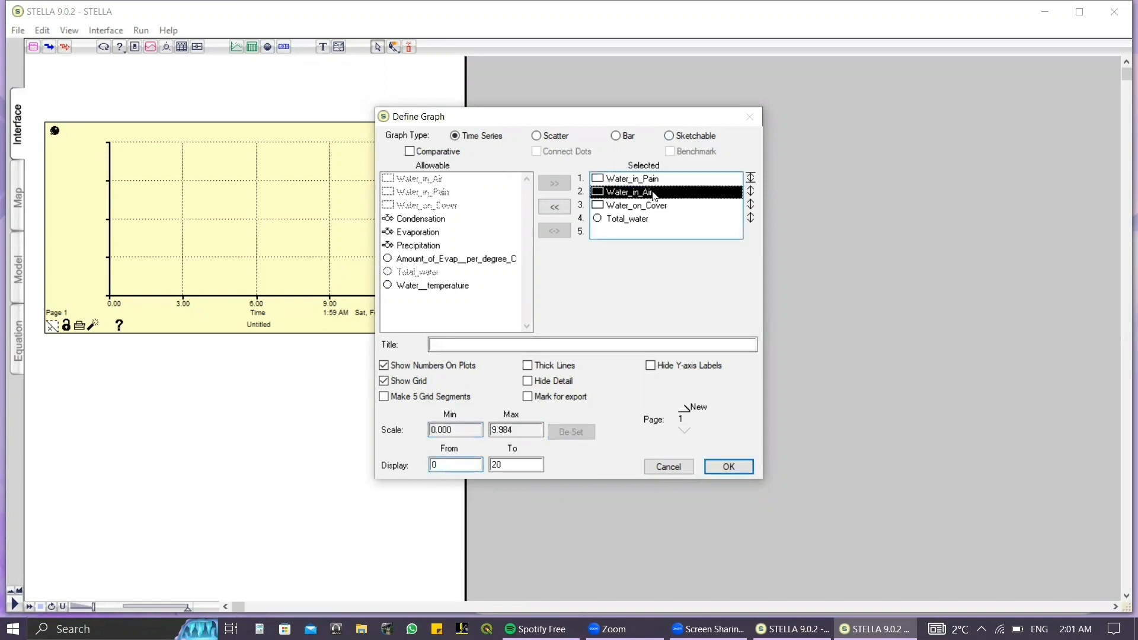
left_click(751, 191)
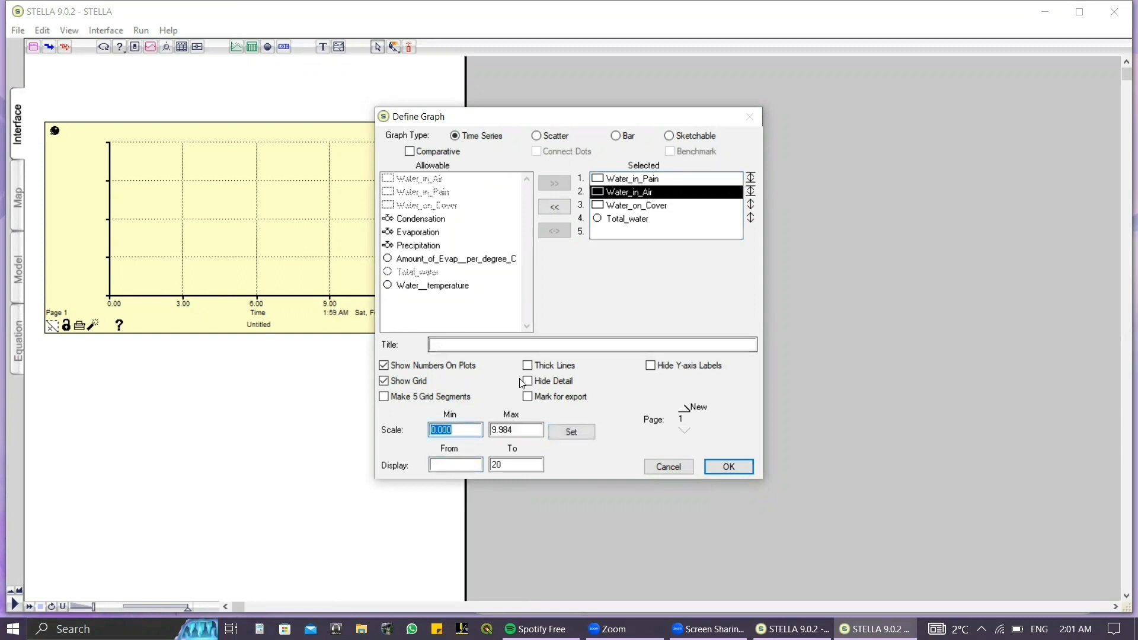
type("0.00")
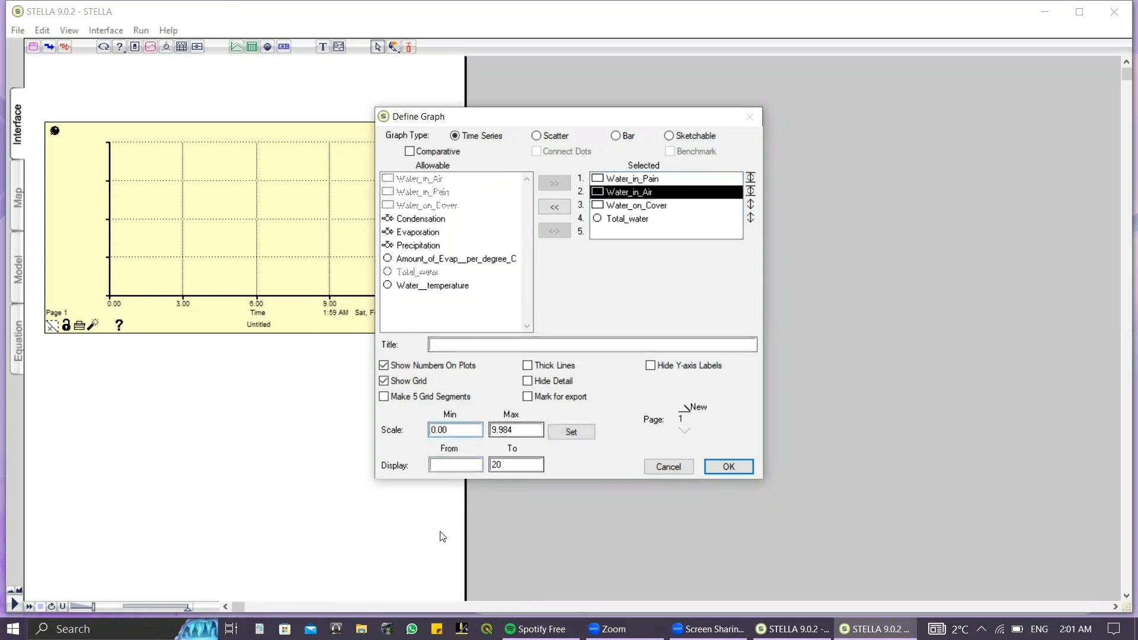
double_click(509, 428)
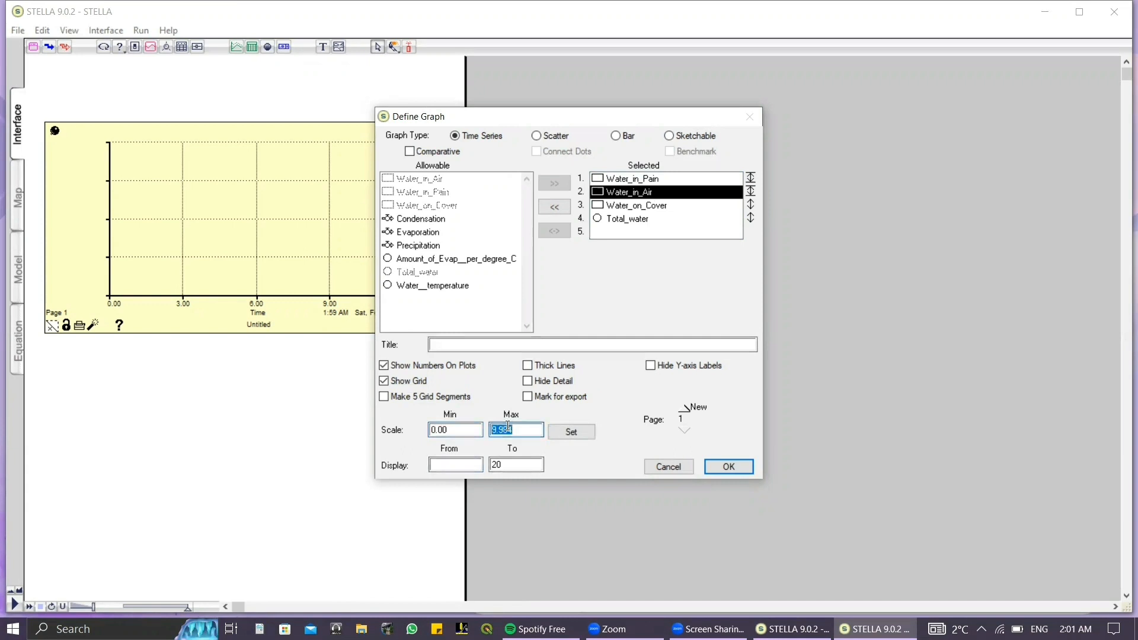
type("100.00")
left_click(466, 465)
type("0")
left_click(572, 433)
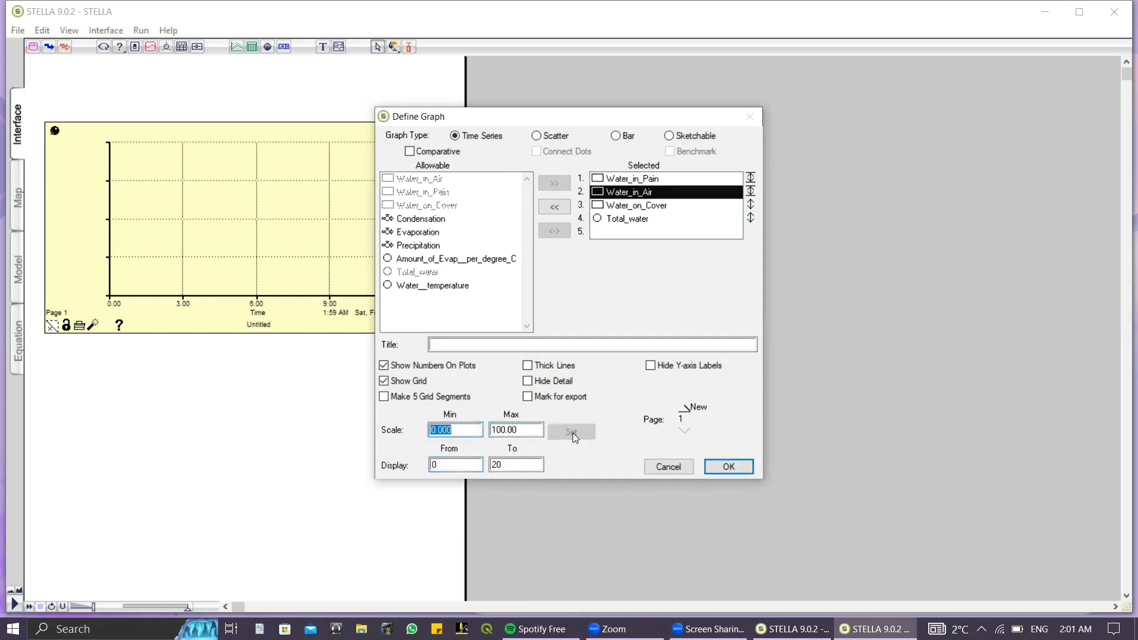
Fix the Water_on_Cover plot scale from 0.00 to 100.00, keeping the display start at 0.
left_click(649, 213)
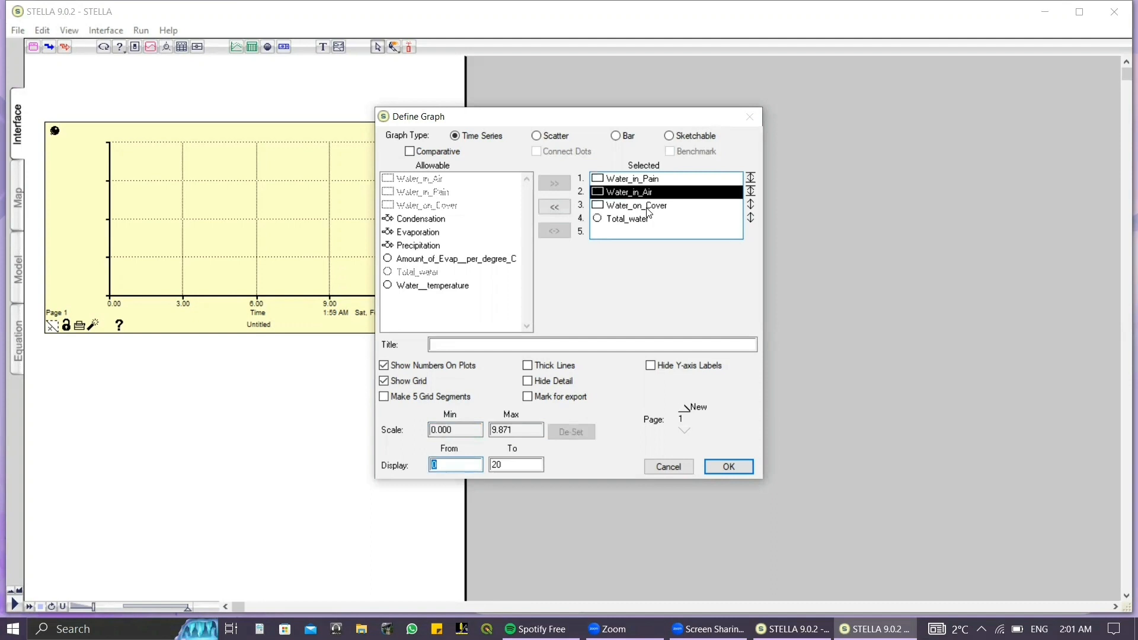
left_click(647, 210)
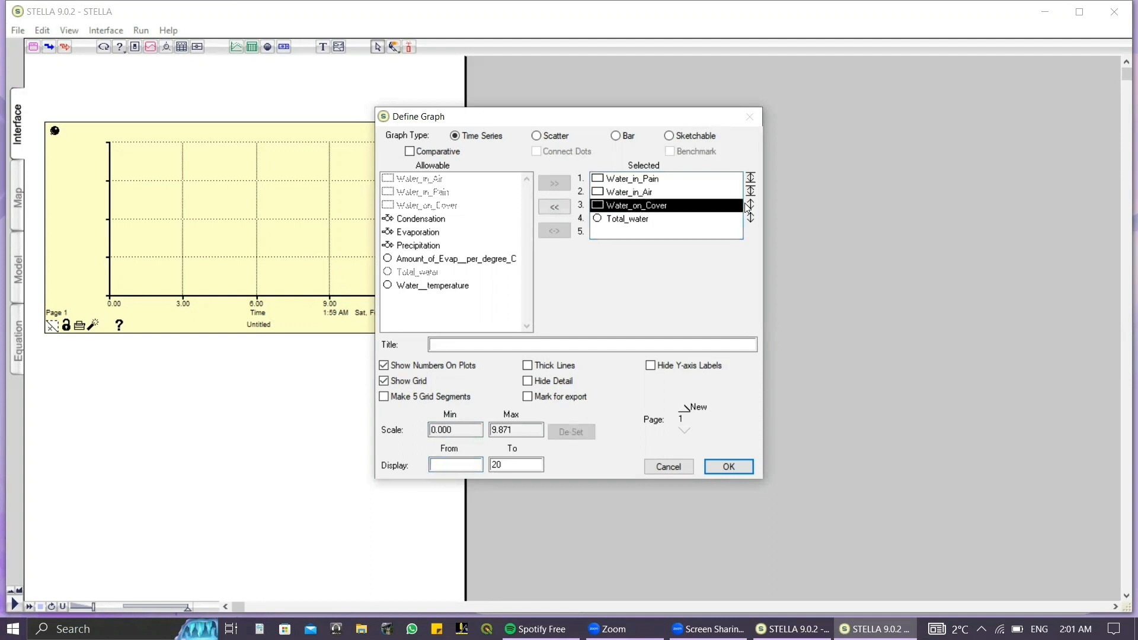
key("Tab")
type("0.0")
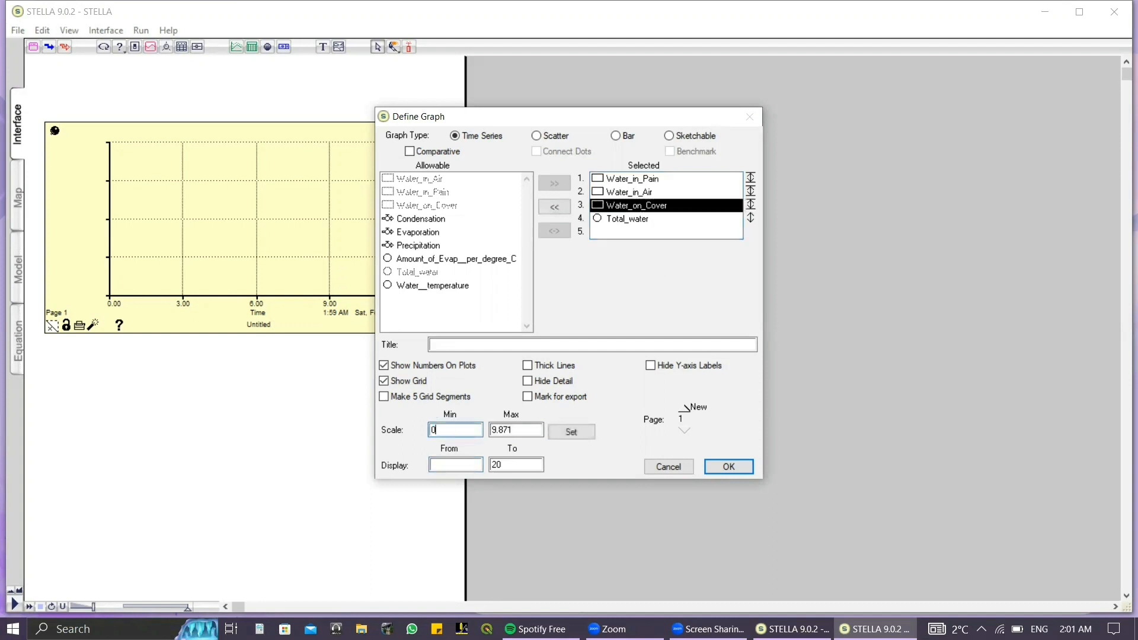
type("0")
left_click(509, 429)
double_click(509, 430)
type("100.00")
left_click(454, 464)
type("0")
left_click(587, 432)
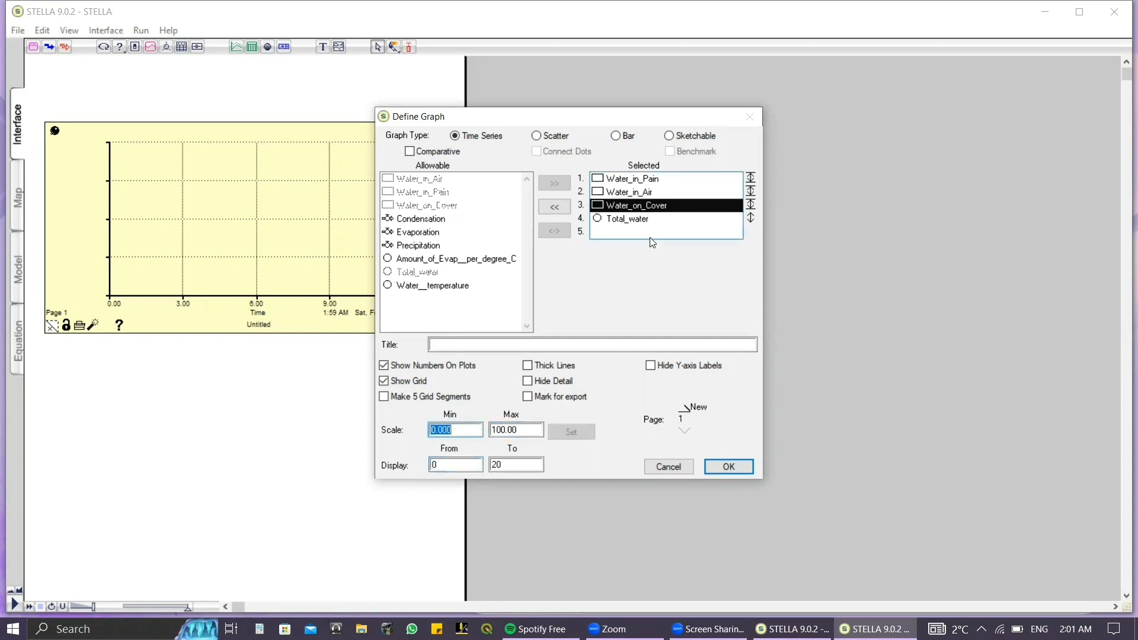
Fix the Total_water plot scale with a minimum of 0.00, keeping the display start at 0.
left_click(650, 219)
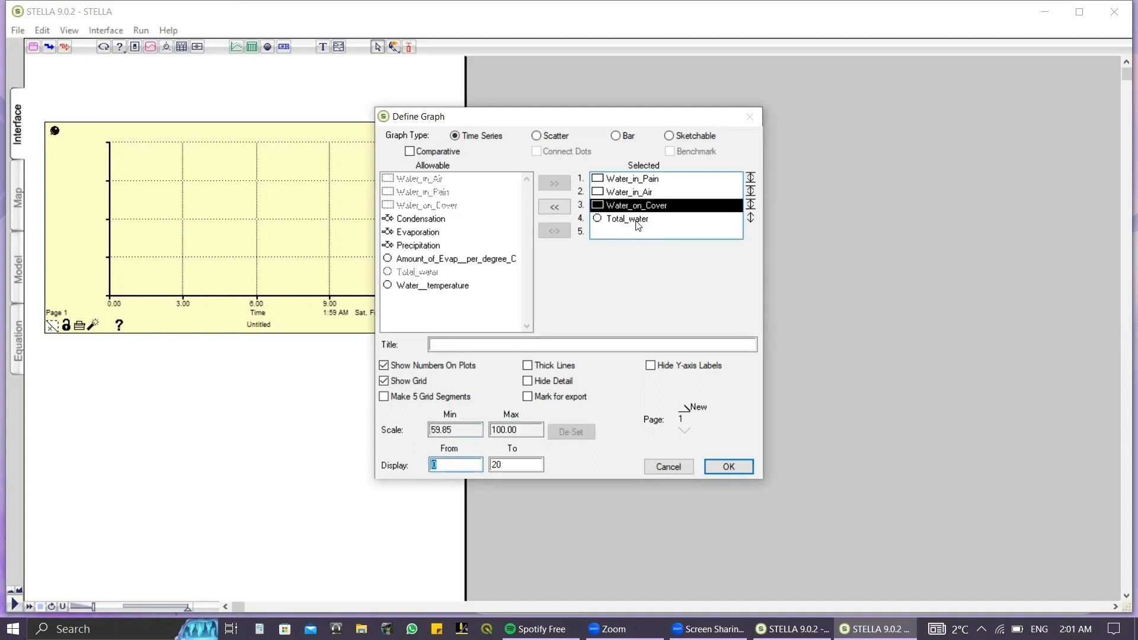
left_click(640, 222)
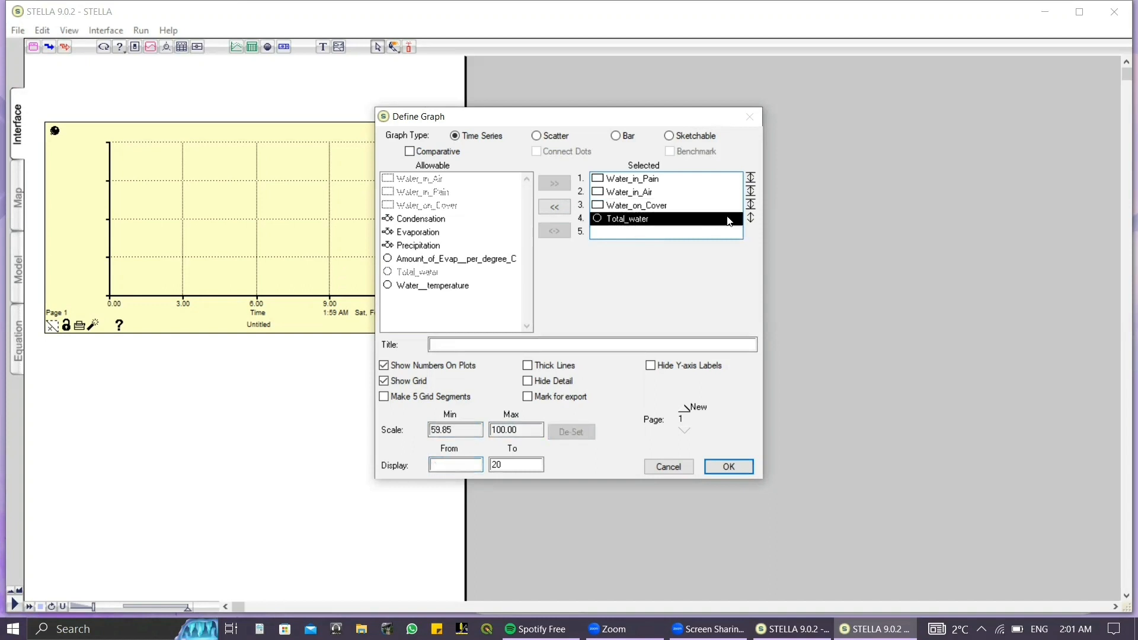
left_click(751, 220)
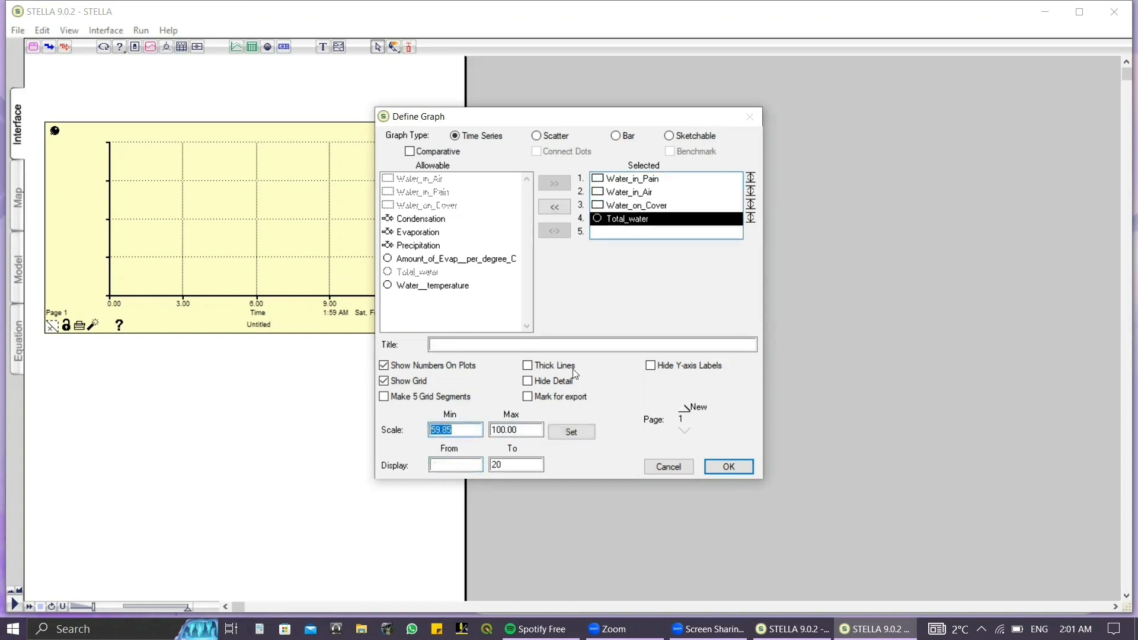
type("0.00")
left_click(441, 464)
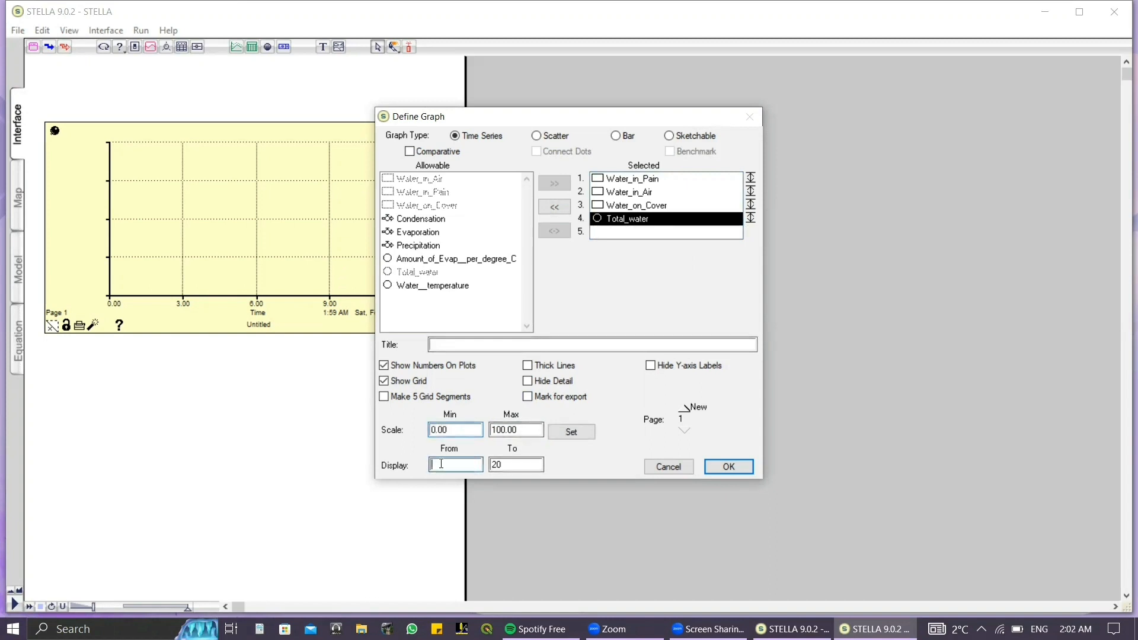
type("0")
left_click(572, 430)
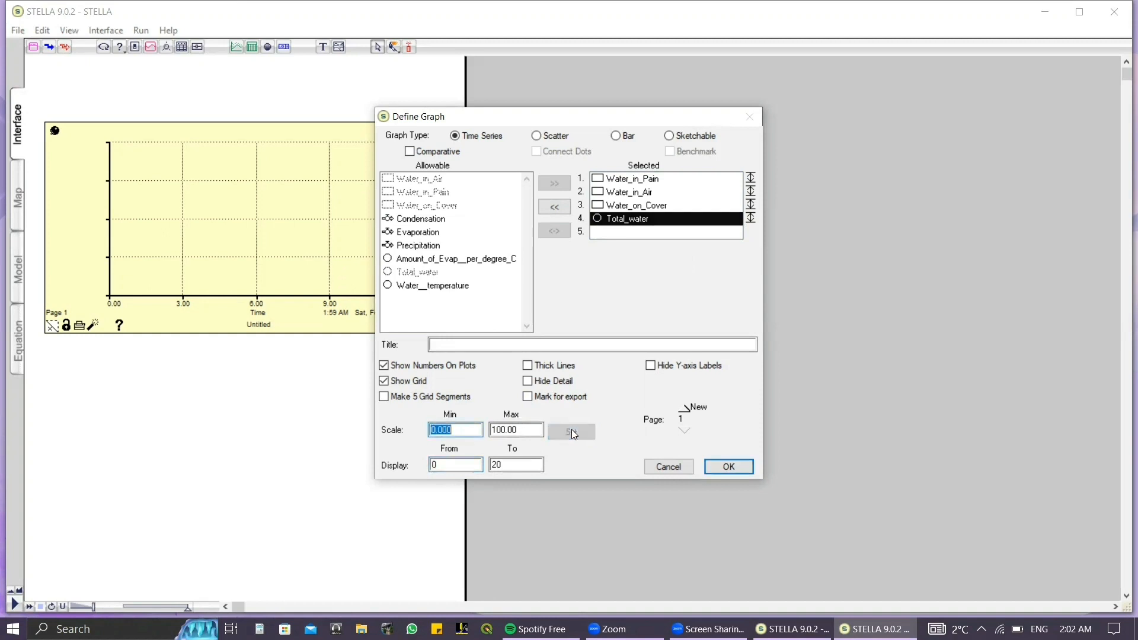
Set the end of the graph's display range to 12 and apply the graph definition.
left_click(728, 466)
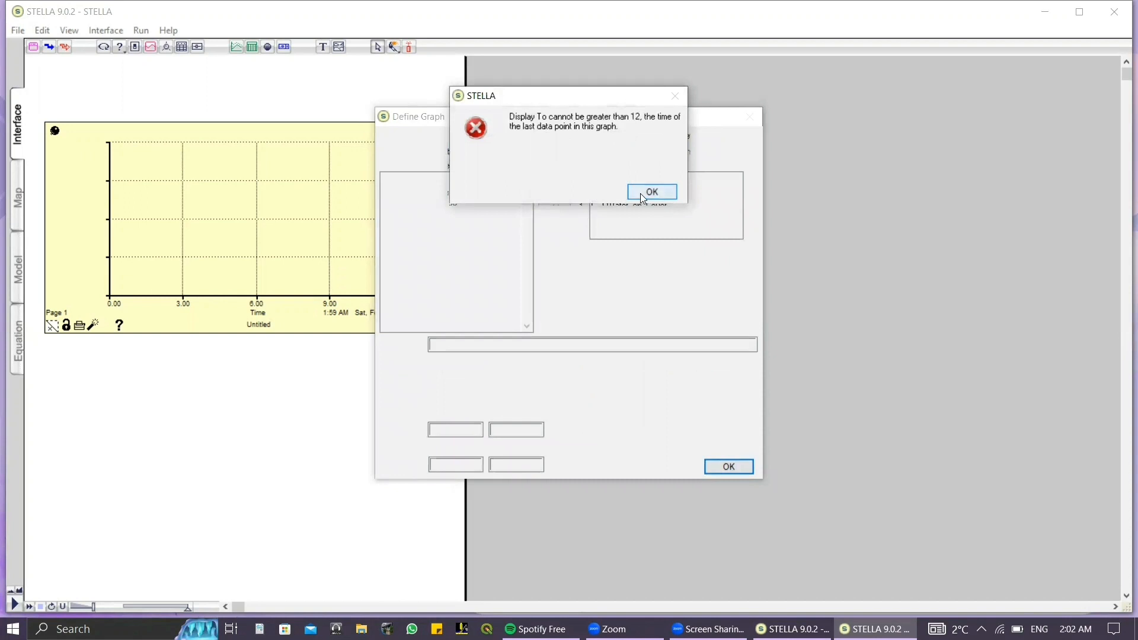
left_click(641, 194)
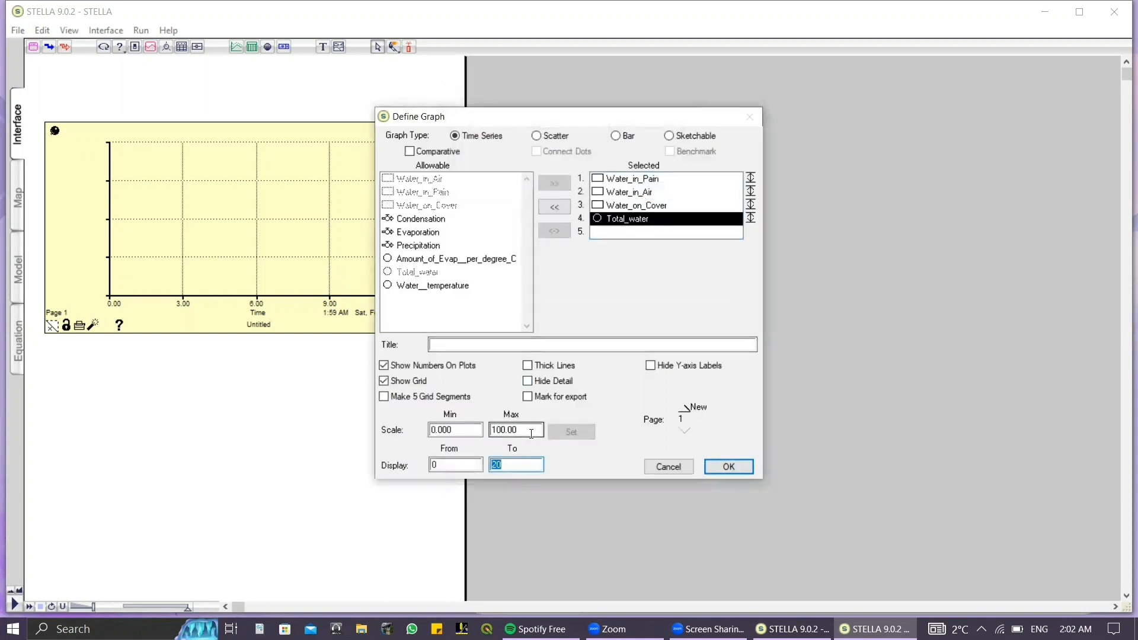
type("12")
left_click(728, 467)
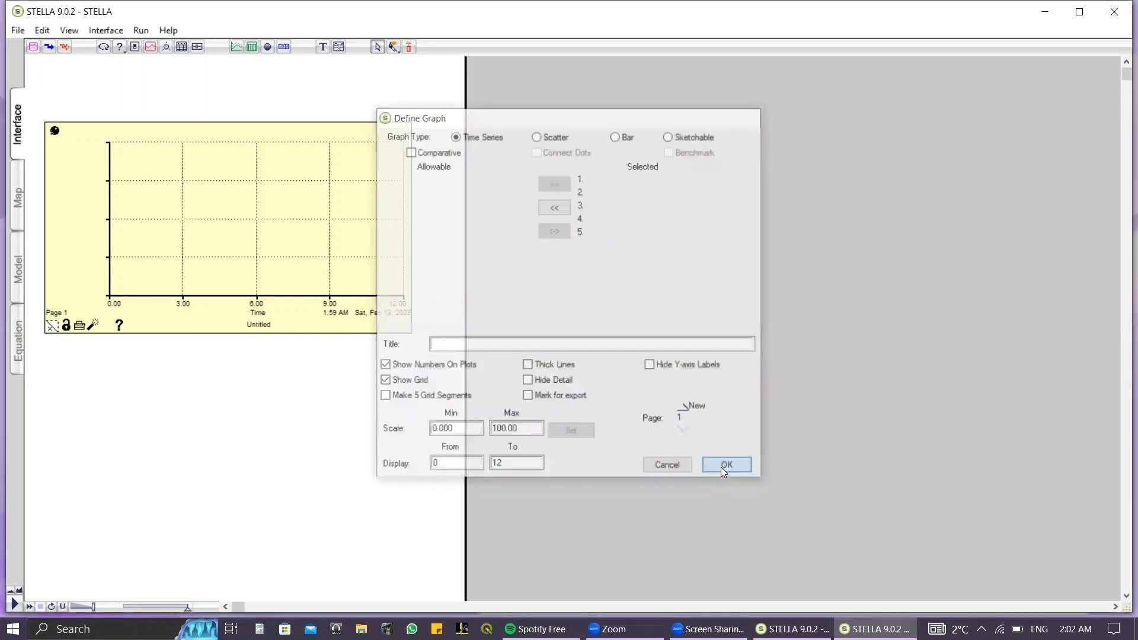
Set the simulation to end at 20 with Minute as the custom time unit, and run the model.
left_click(141, 30)
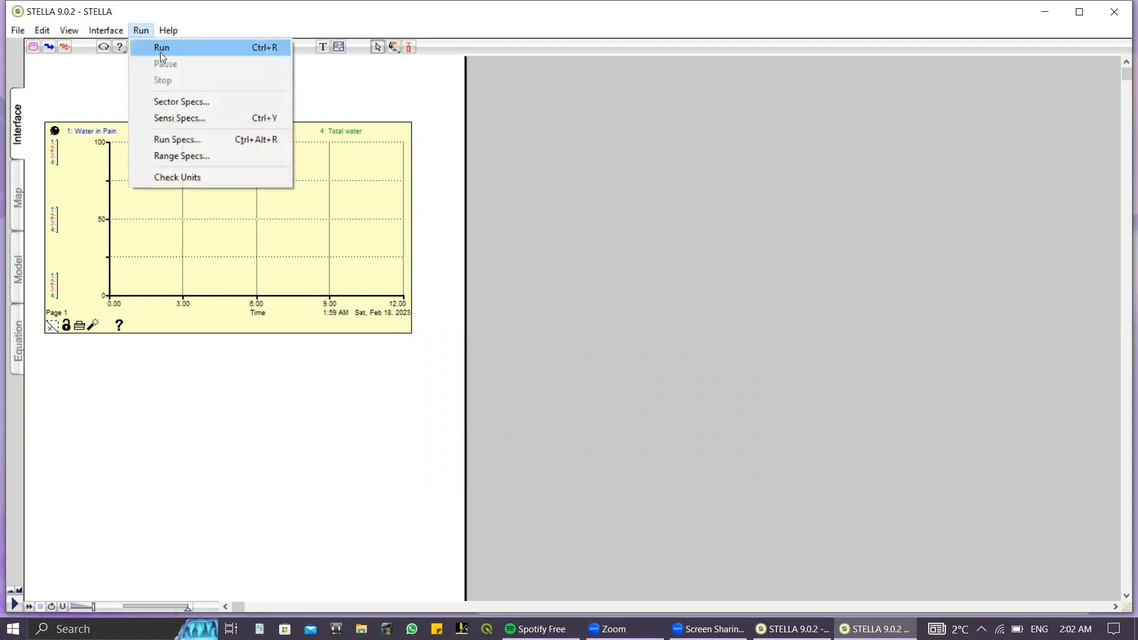
left_click(199, 140)
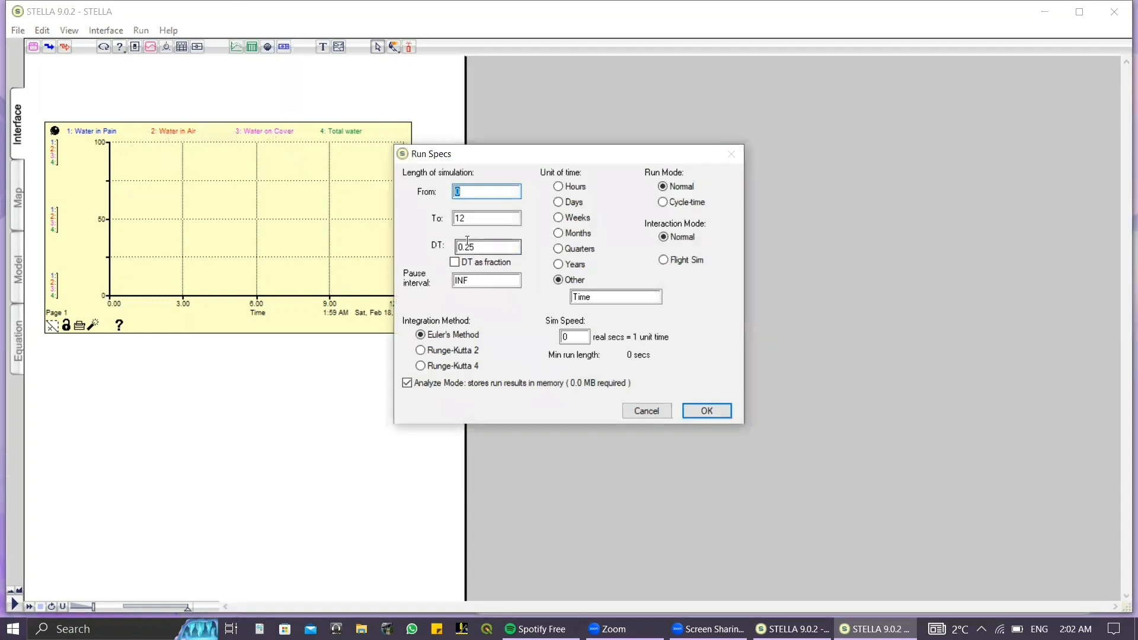
left_click(462, 218)
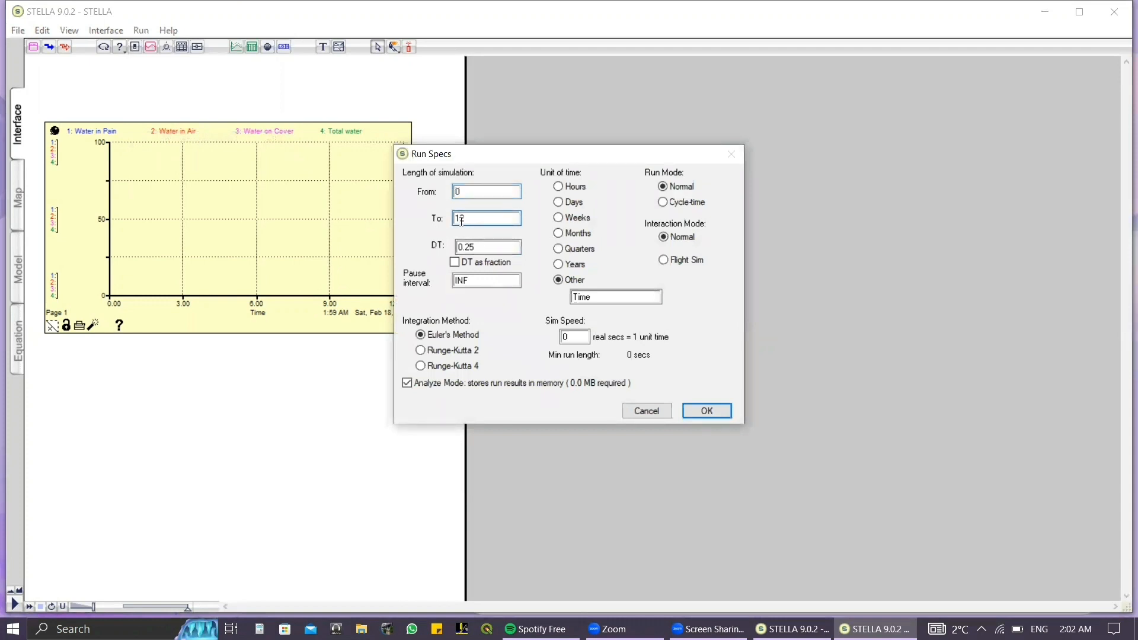
type("20")
double_click(606, 298)
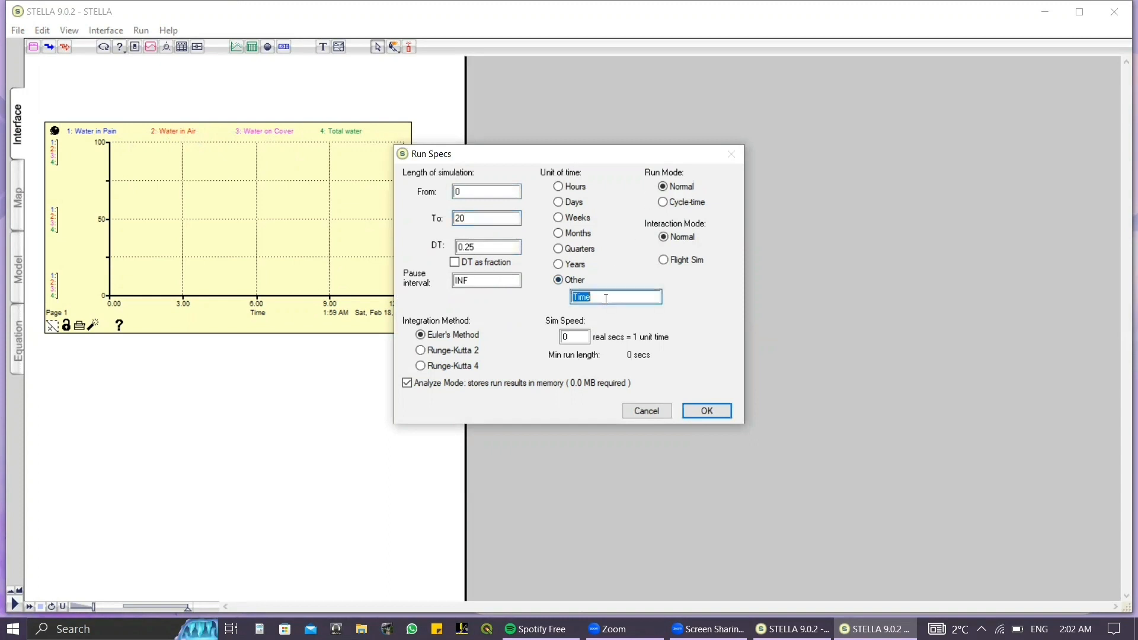
type("Minute")
left_click(705, 413)
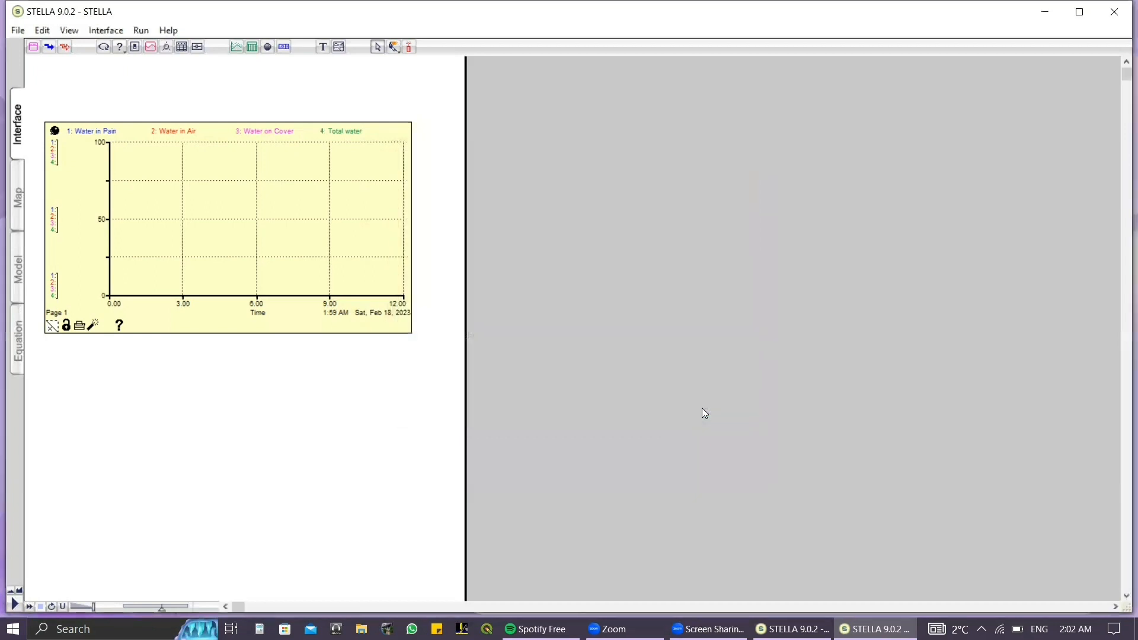
left_click(138, 29)
left_click(163, 47)
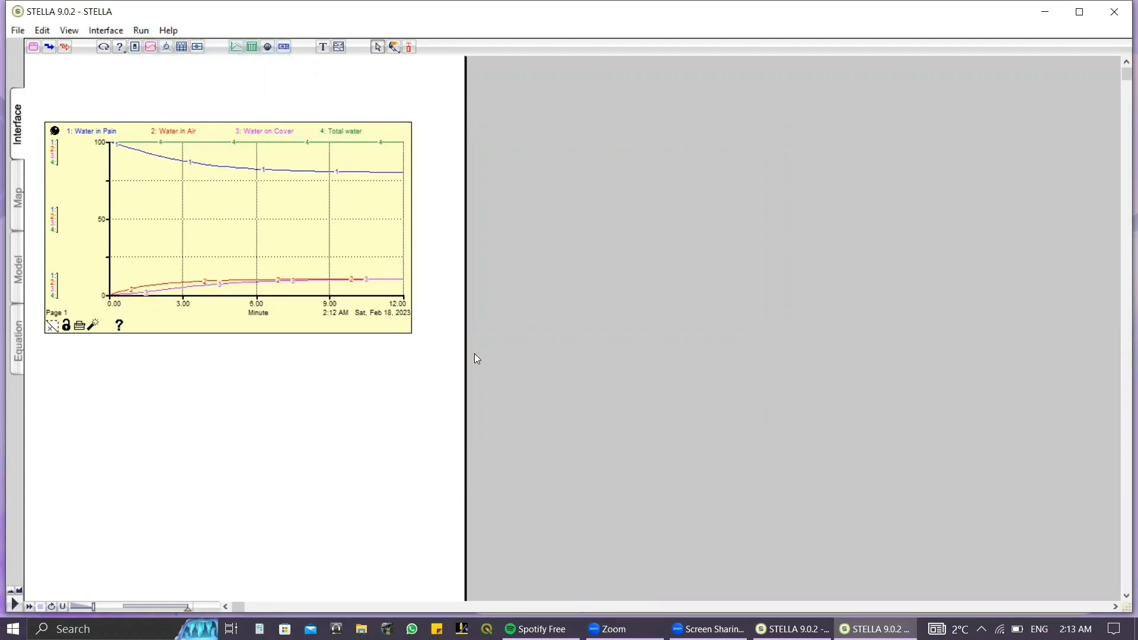
Place a second graph pad beside the first graph and pin it to the interface layer.
left_click(234, 52)
left_click(484, 132)
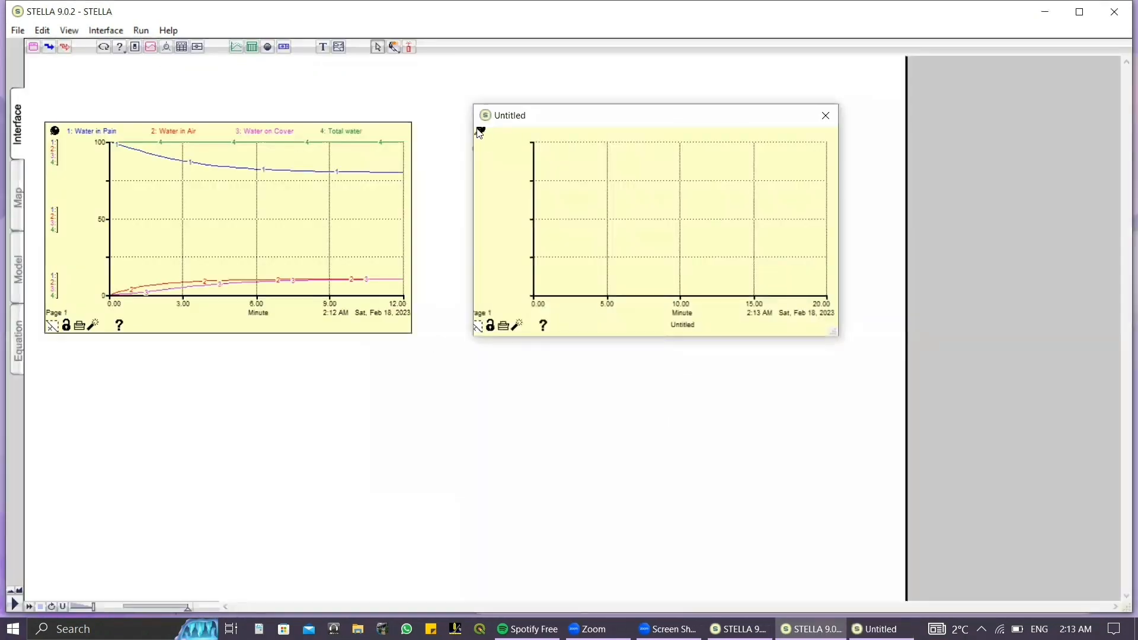
left_click(481, 131)
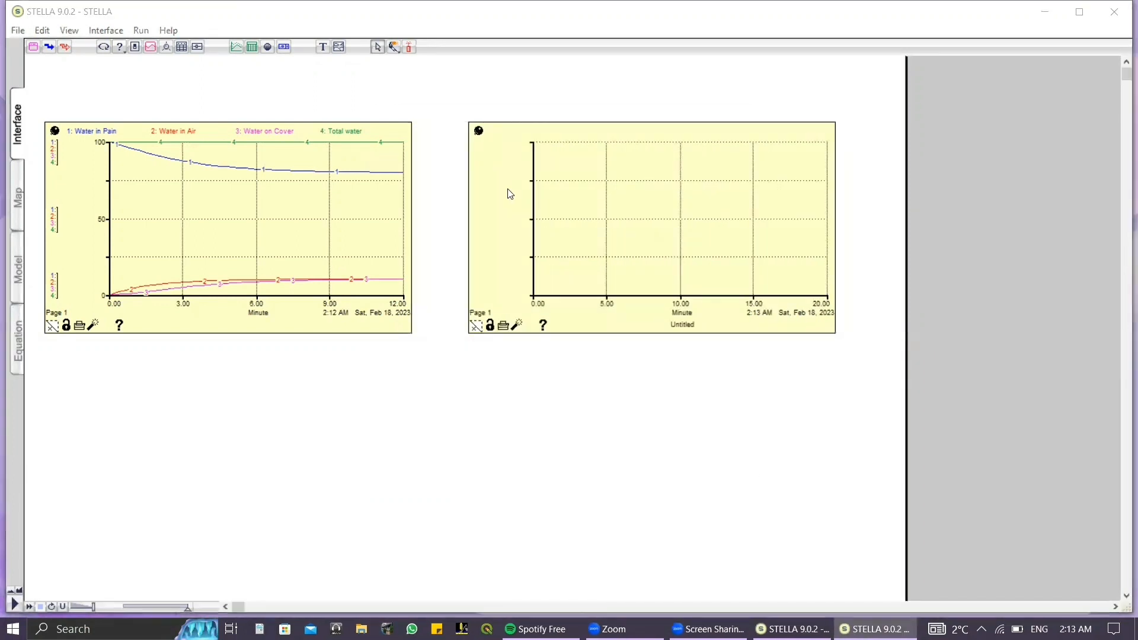
Add Water_in_Air and Water_on_Cover as plotted variables on the second graph.
double_click(509, 191)
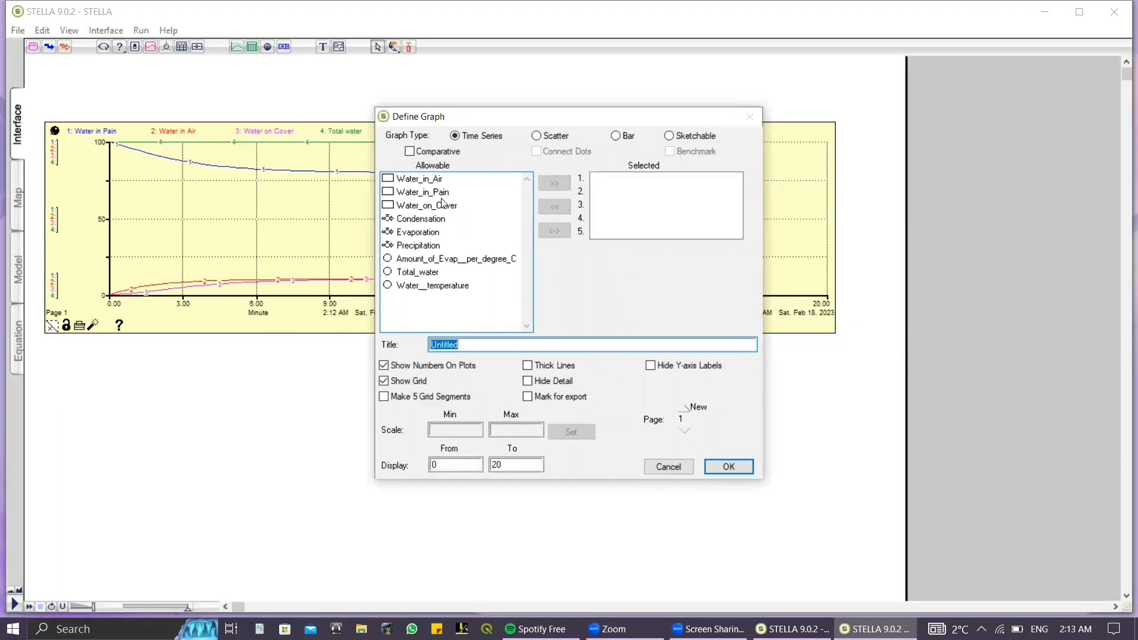
double_click(438, 179)
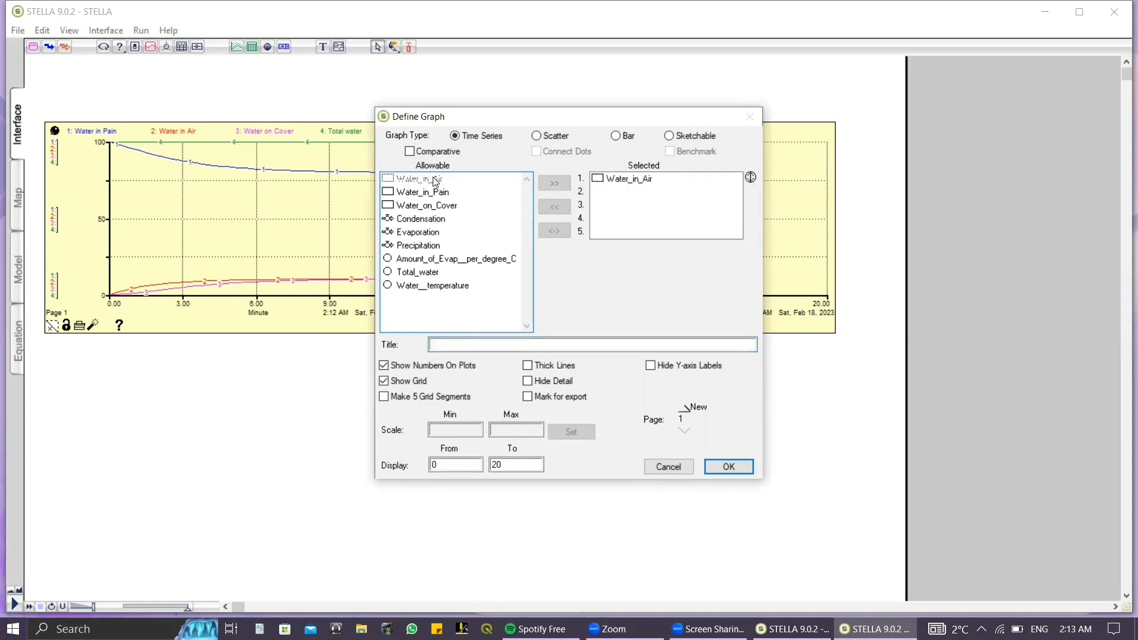
double_click(451, 207)
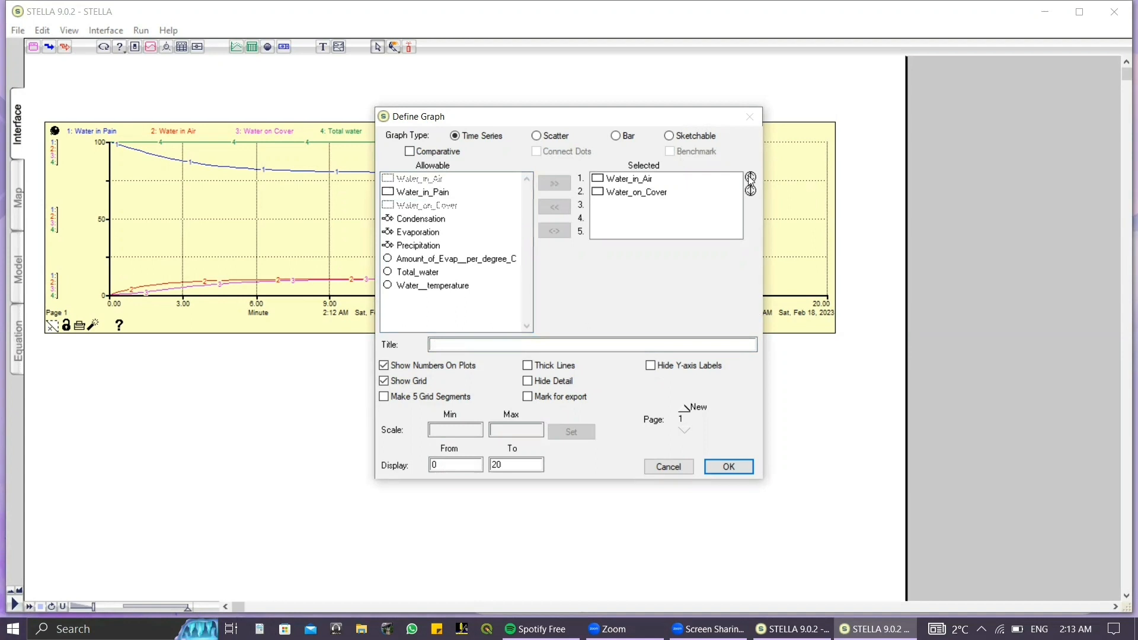
Fix the Water_in_Air plot scale from 0.00 to 100.00, with the display starting at 0.
left_click(648, 180)
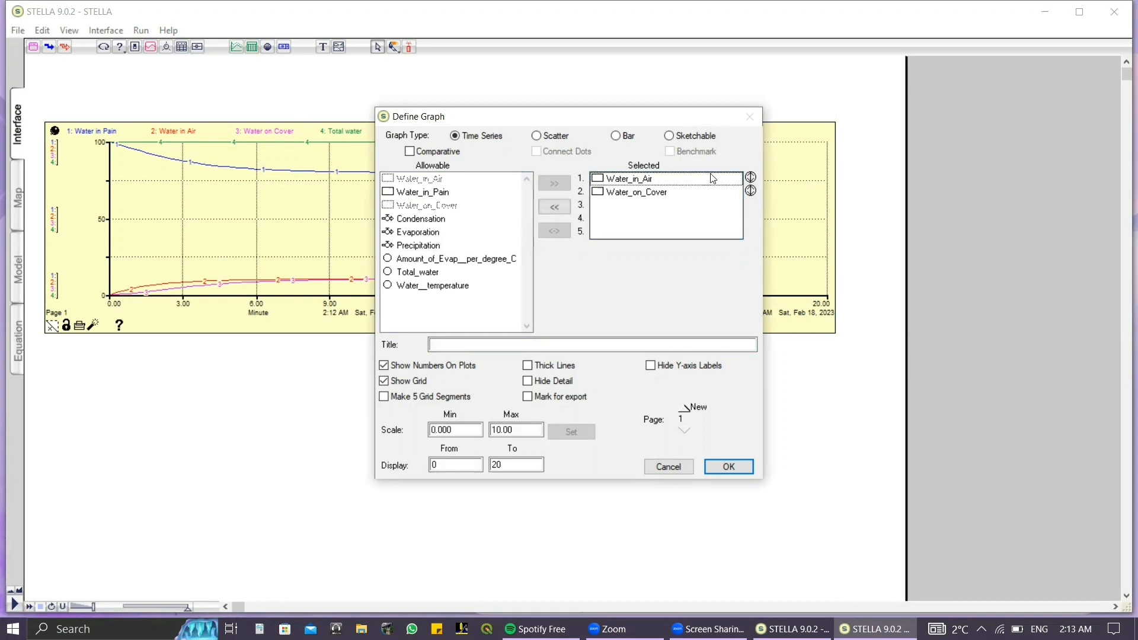
left_click(751, 177)
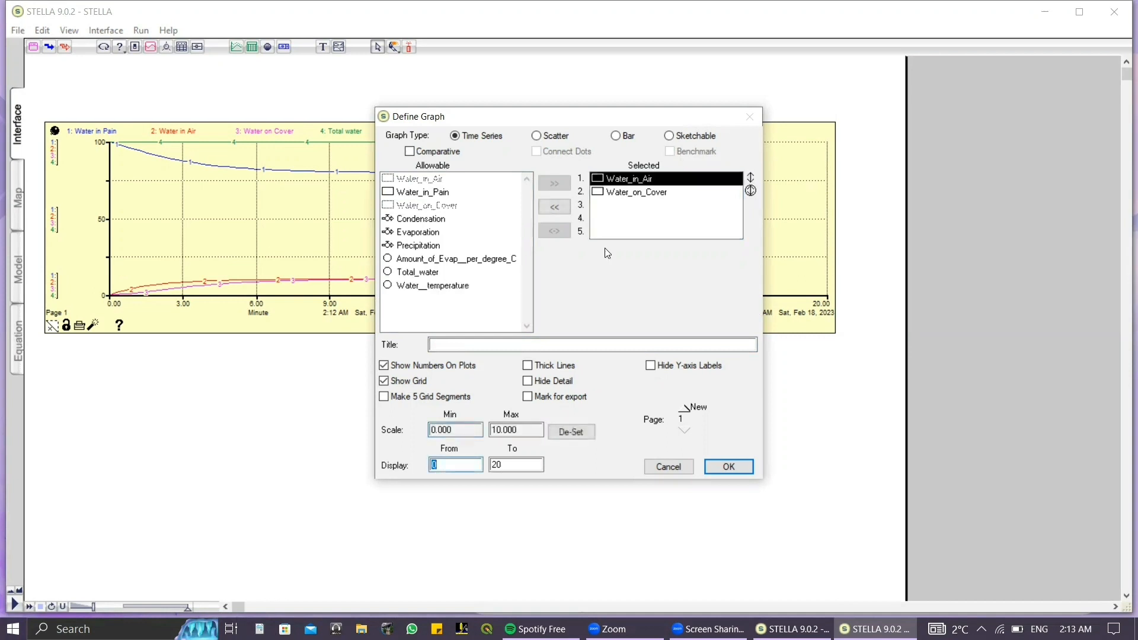
left_click(750, 178)
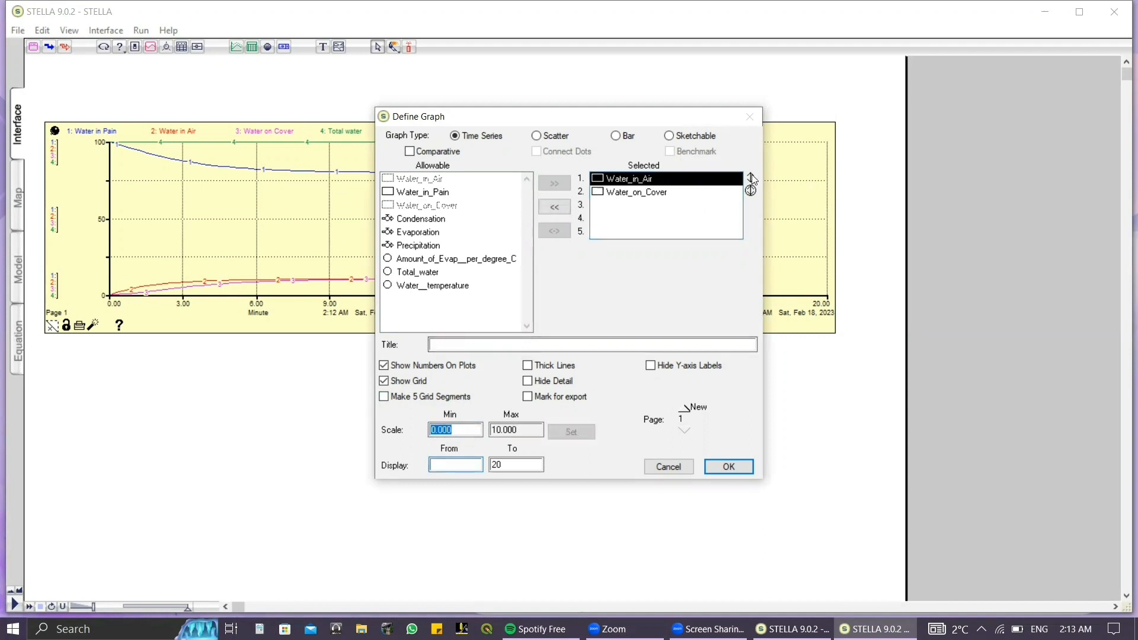
type("0.00")
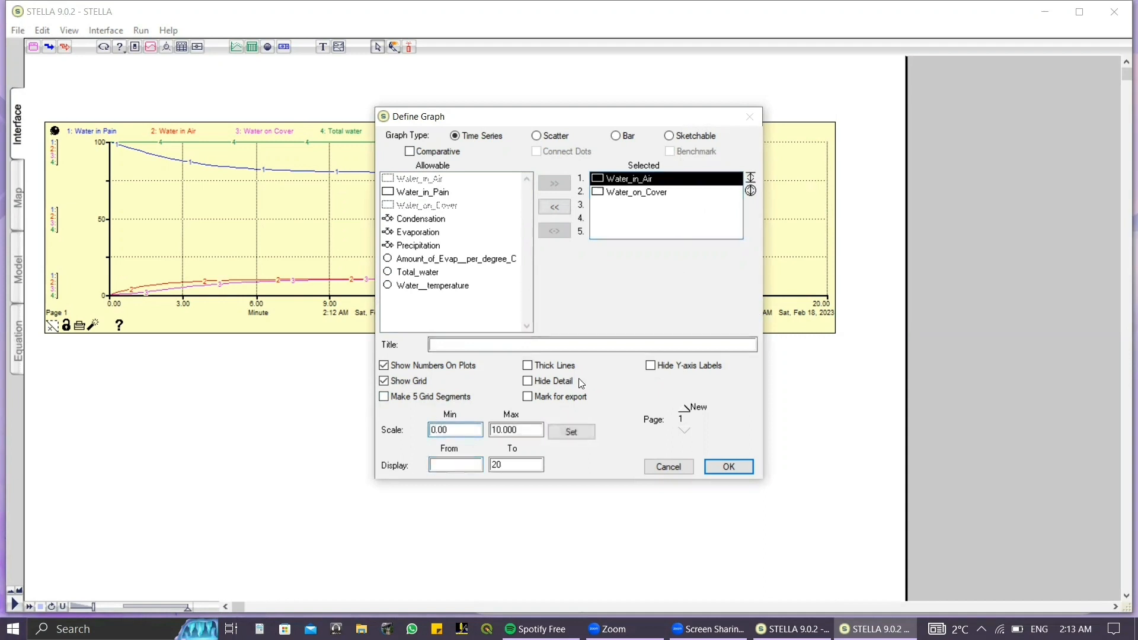
left_click(521, 430)
type("100.00")
left_click(452, 465)
type("0")
left_click(572, 434)
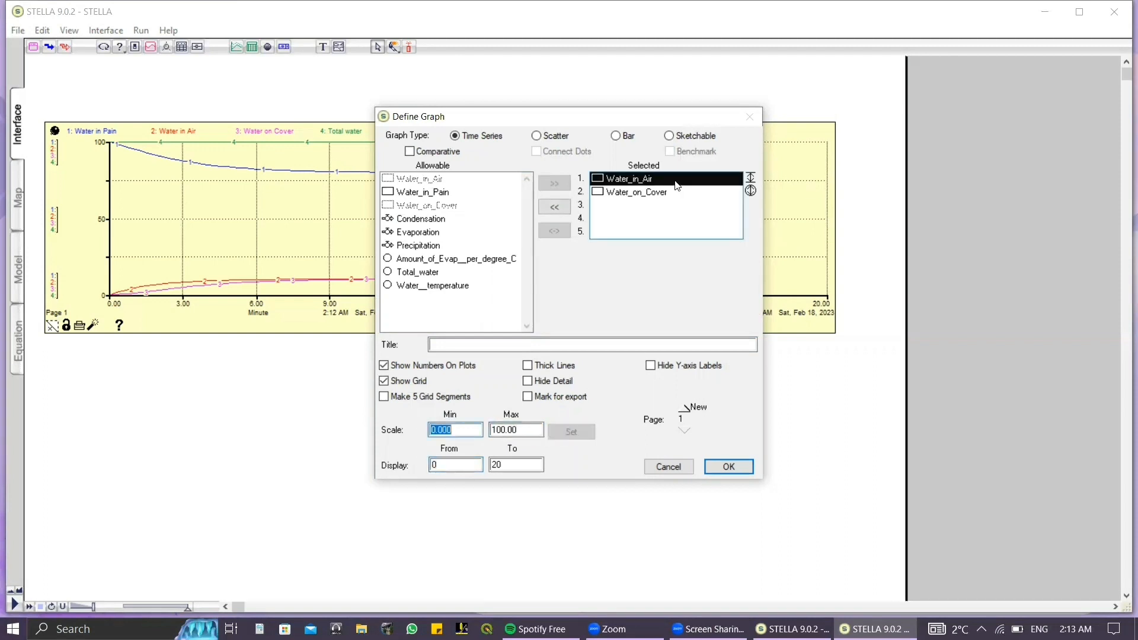
Fix the Water_on_Cover plot scale from 0.00 to 100.00, keep the display start at 0, and apply the graph definition.
left_click(658, 194)
left_click(658, 193)
left_click(751, 192)
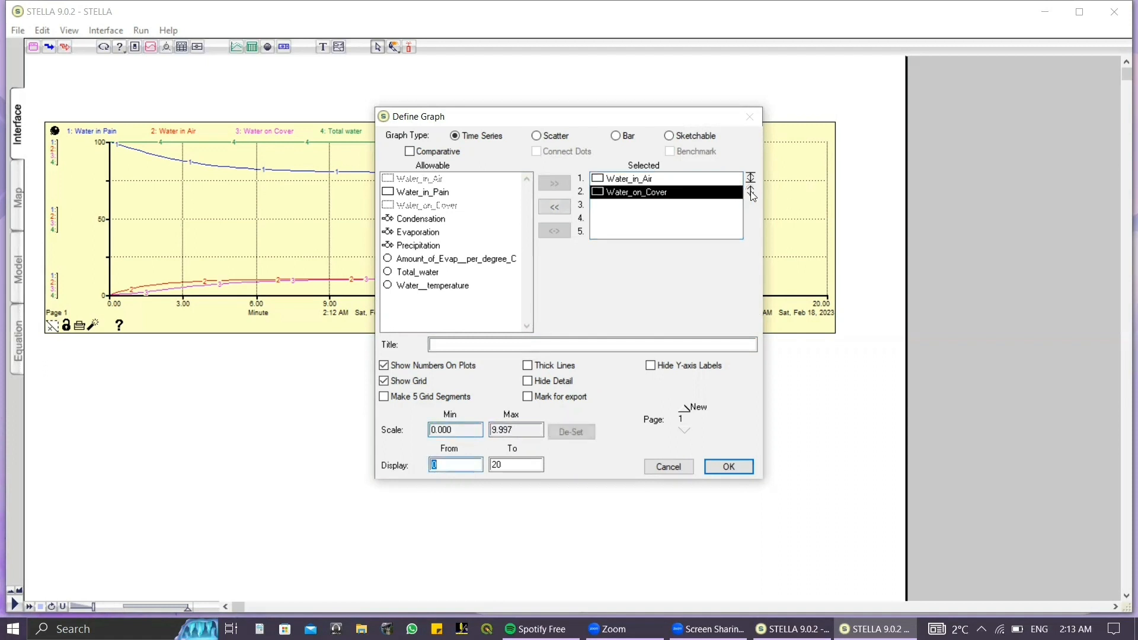
left_click(751, 191)
type("0")
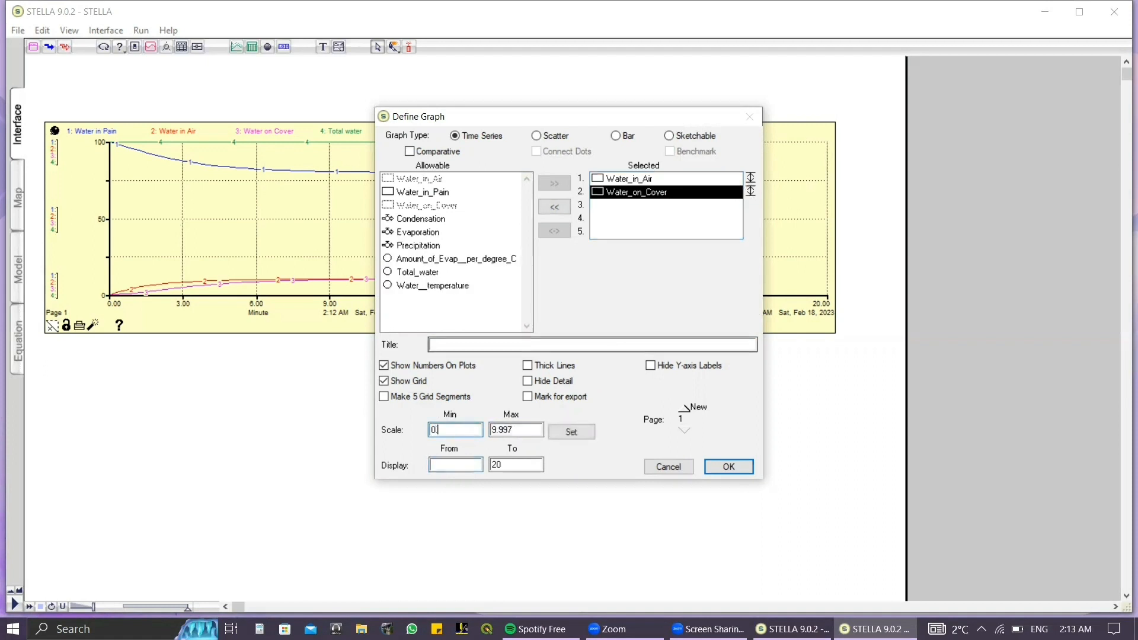
type(".00")
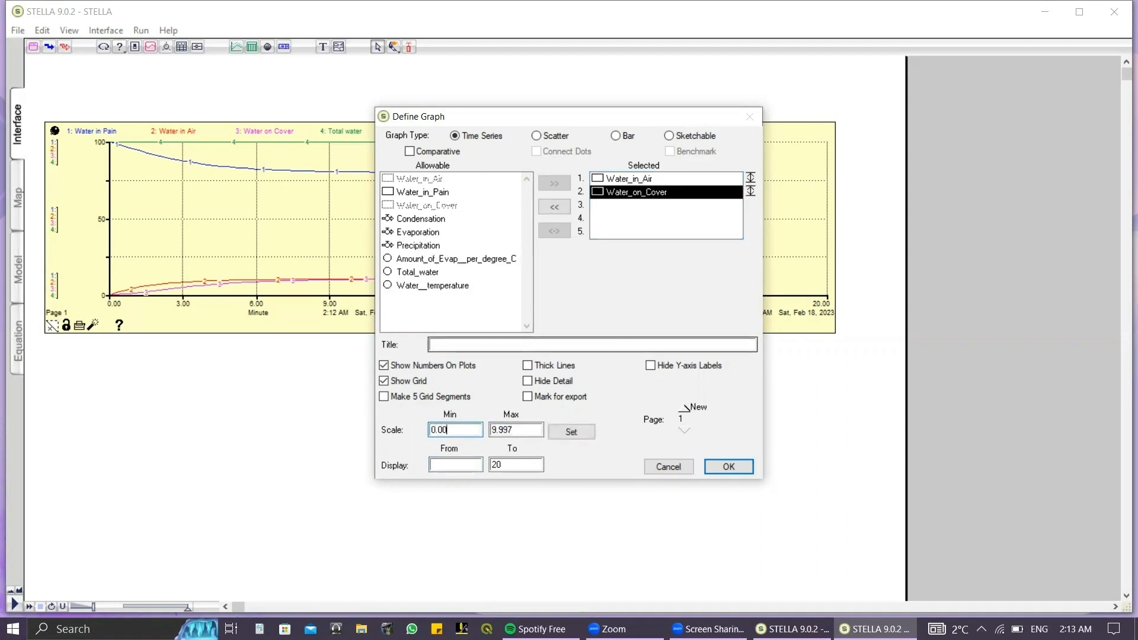
double_click(514, 431)
type("100.00")
left_click(463, 465)
type("0")
left_click(573, 434)
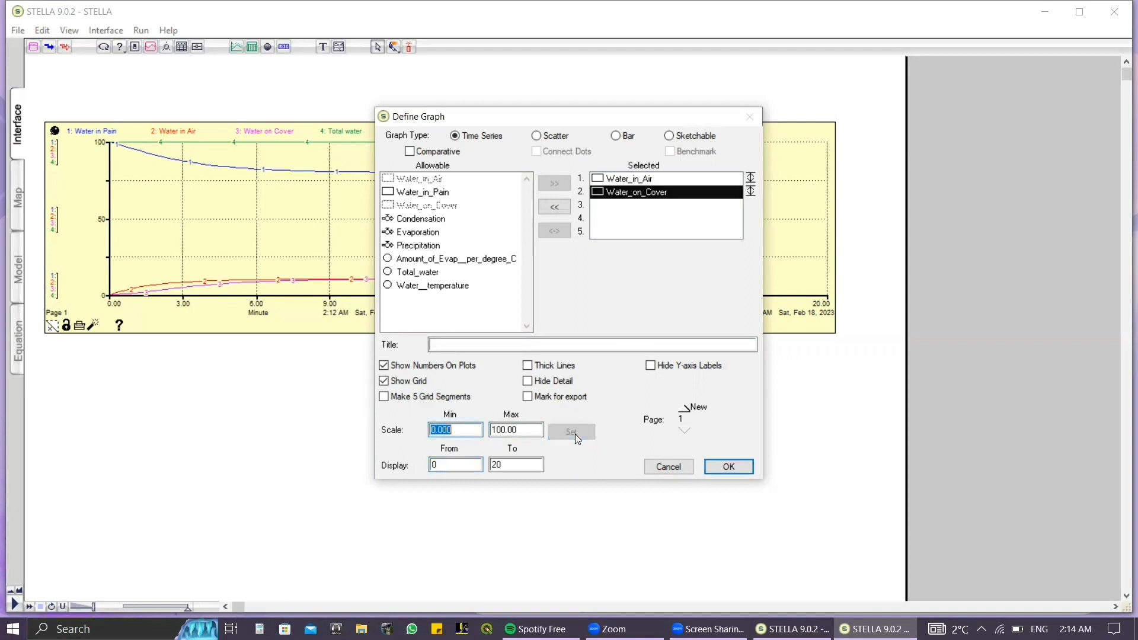
left_click(731, 468)
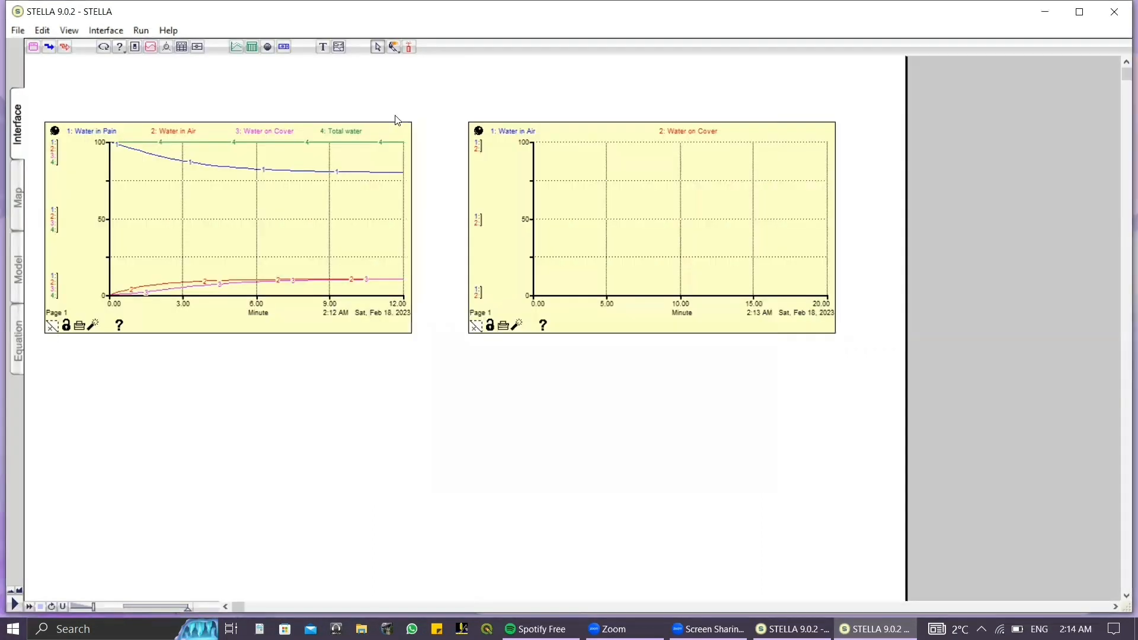
Confirm the run specs of 0 to 20 with Minute as the time unit, and run the model.
left_click(141, 30)
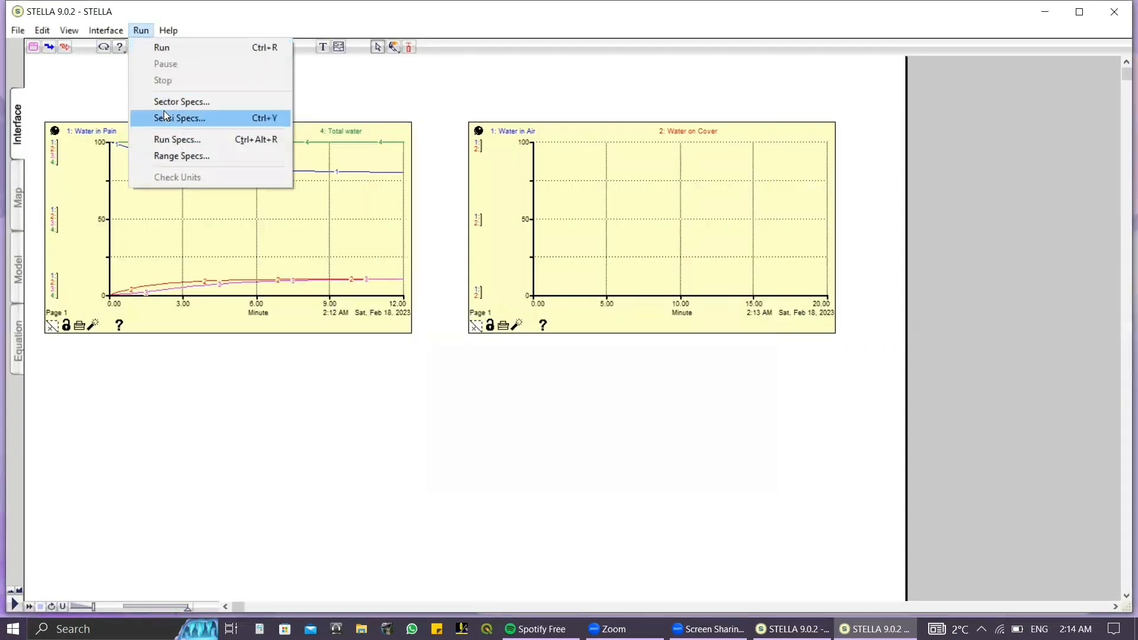
left_click(178, 138)
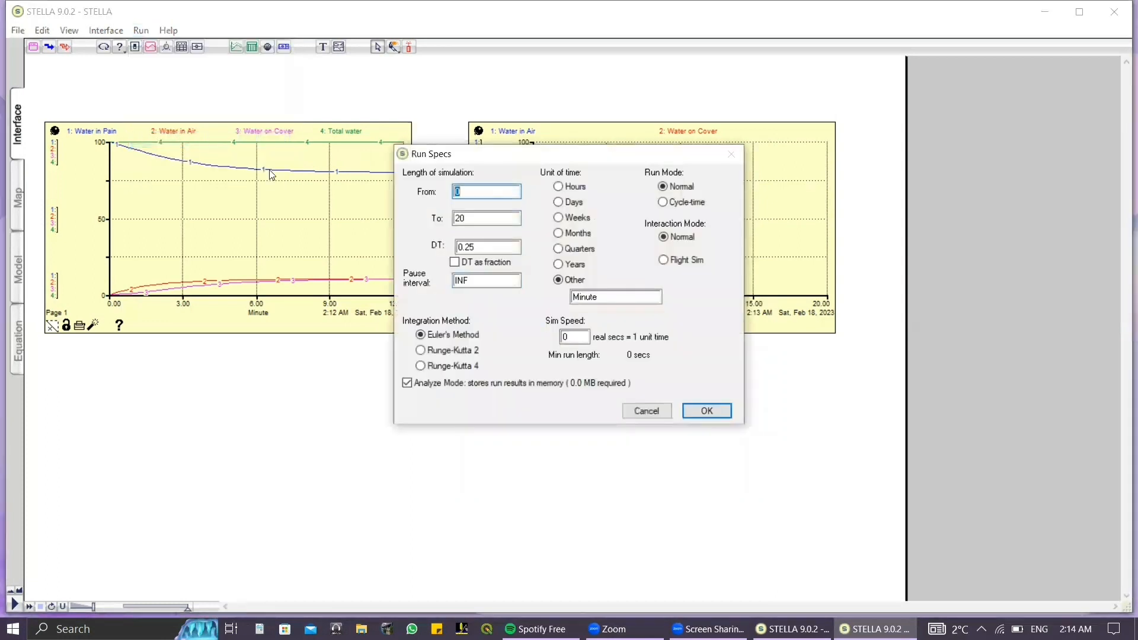
left_click(707, 411)
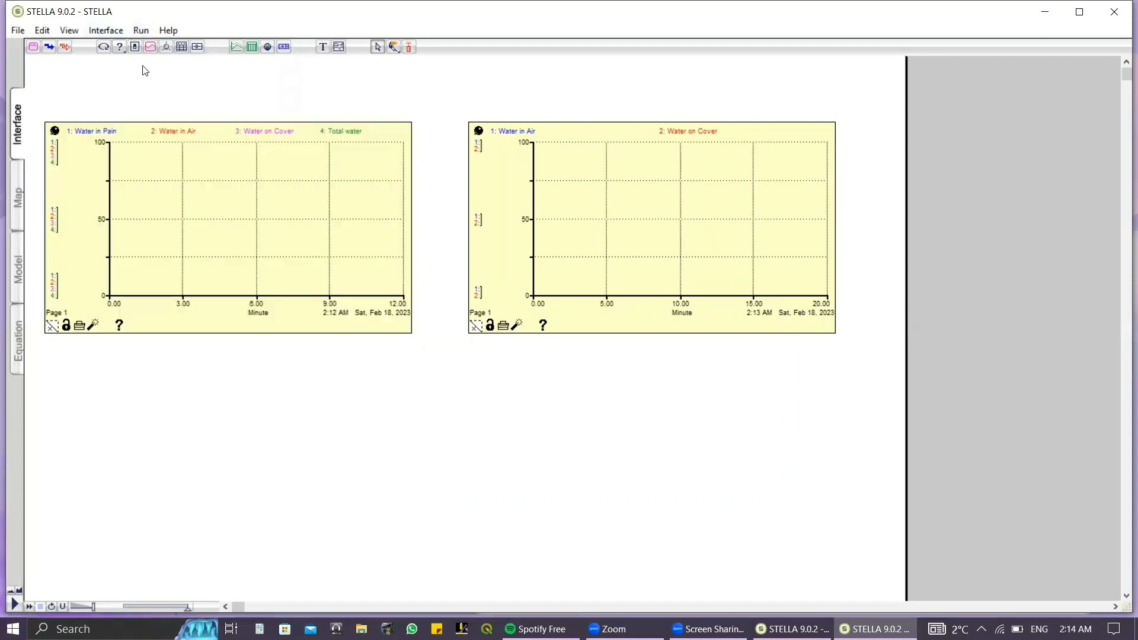
left_click(137, 31)
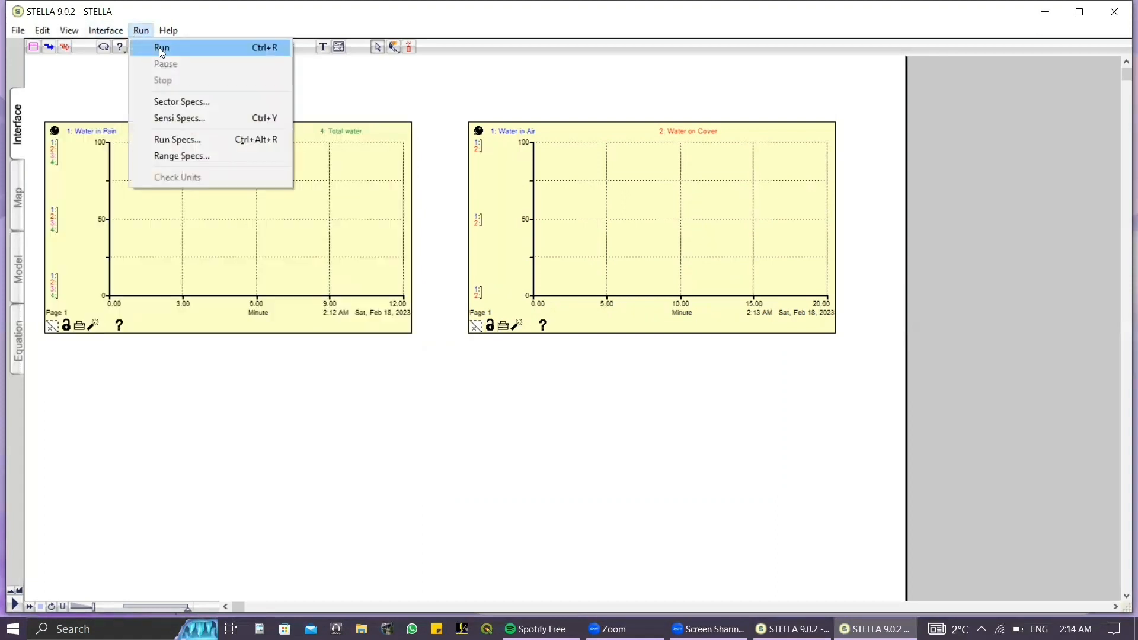
left_click(160, 49)
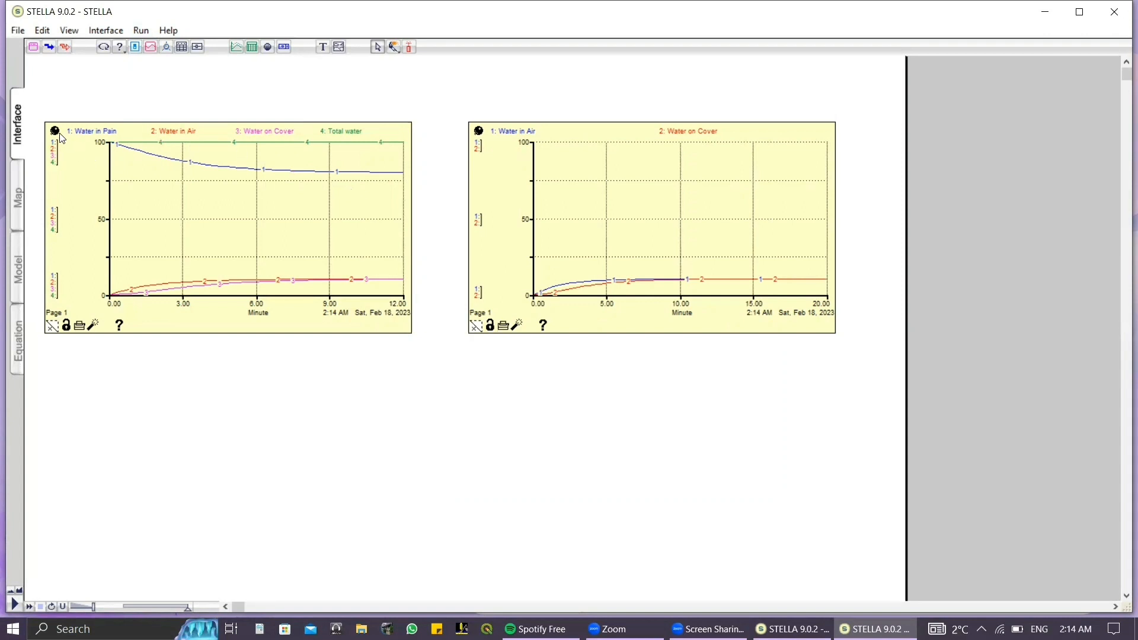
Paint the interface layer's background light pink with the Paint Brush.
left_click(394, 47)
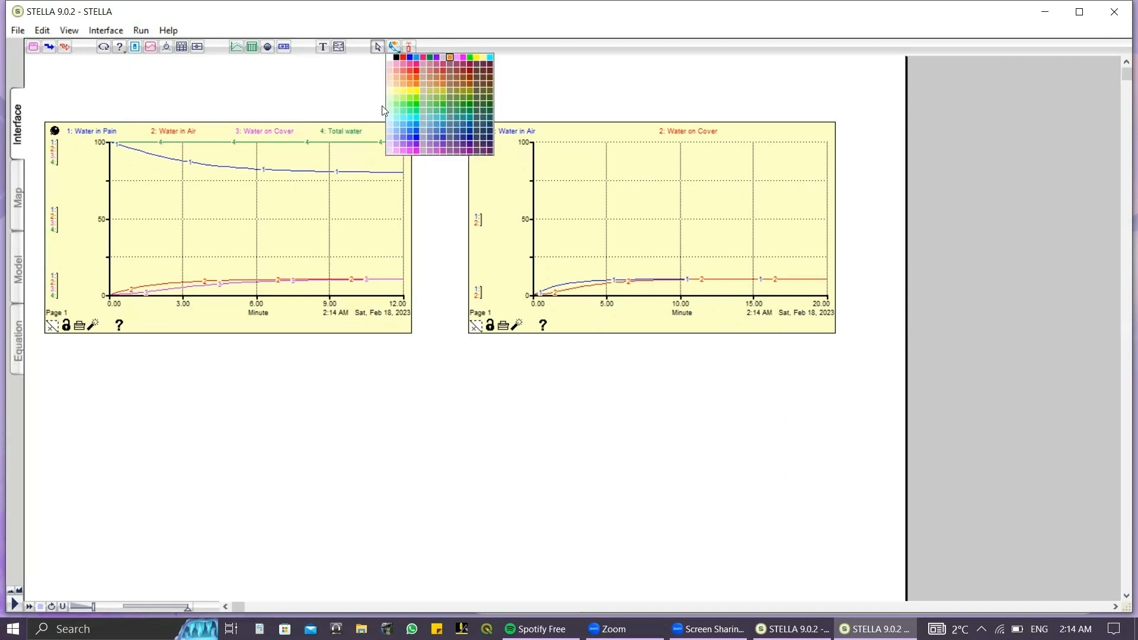
left_click(395, 47)
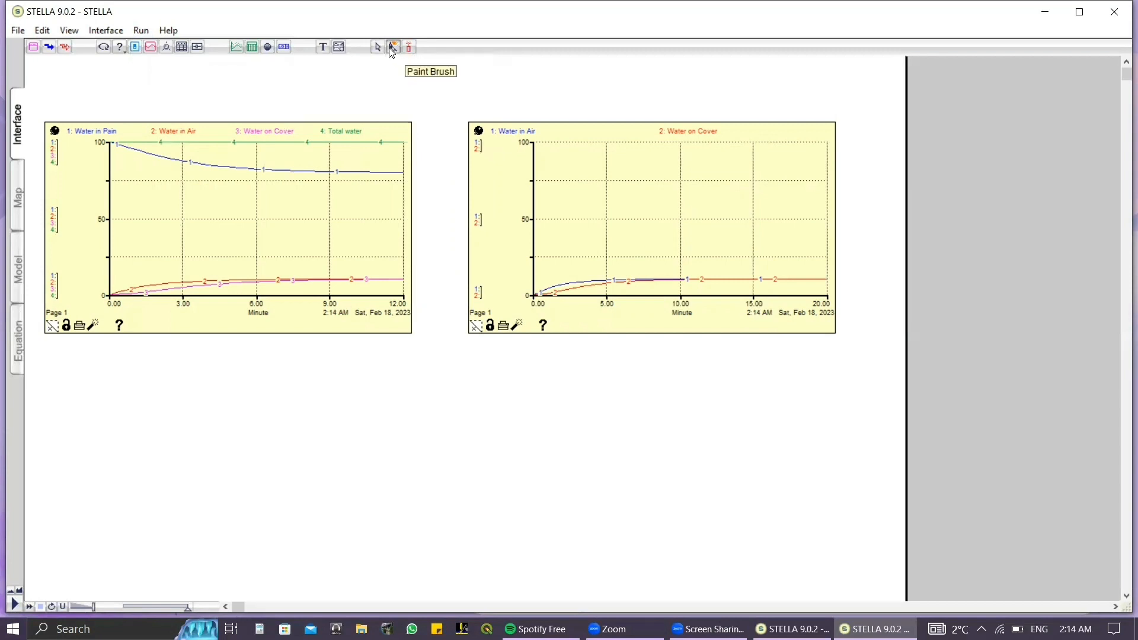
left_click(393, 50)
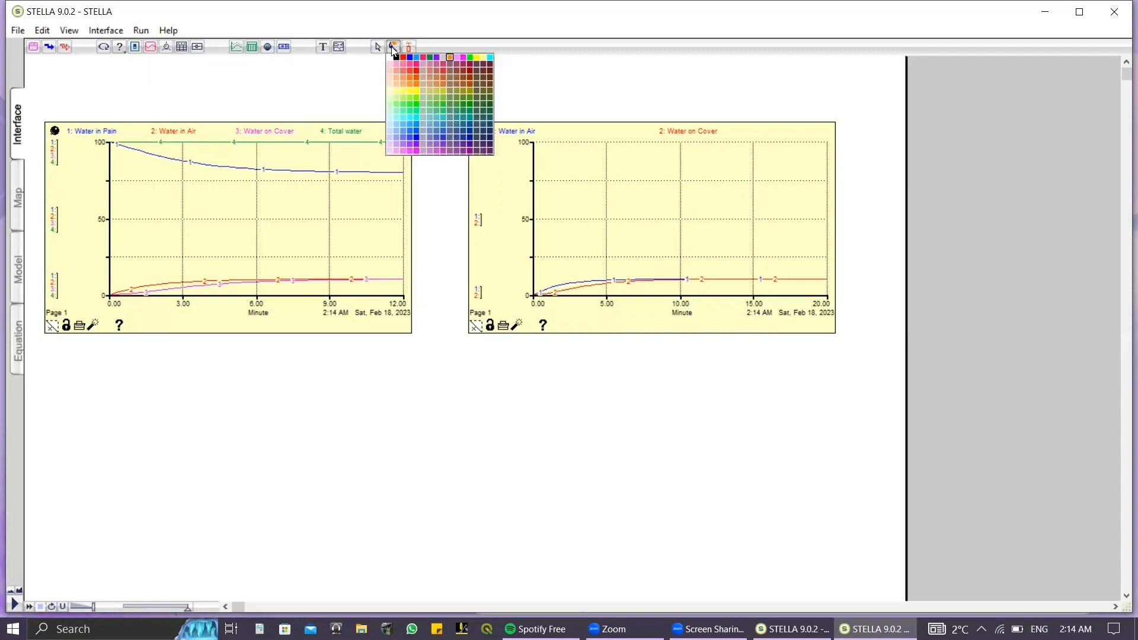
left_click(391, 152)
left_click(390, 396)
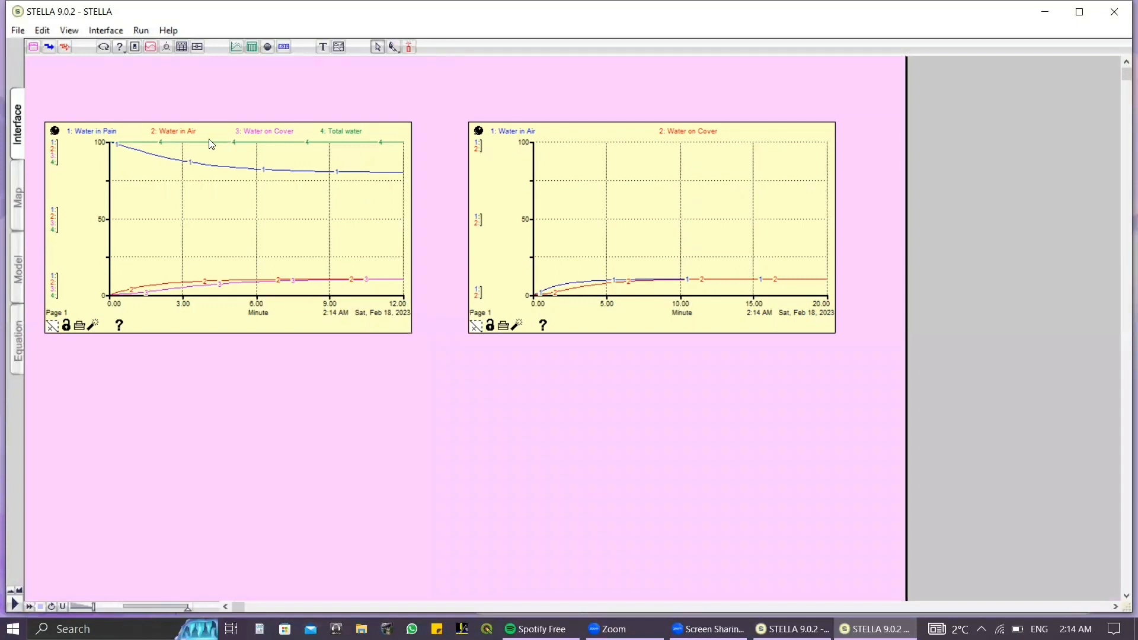
Place a text box above the two graphs, near the middle of the page, and activate it for text entry.
left_click(321, 48)
left_click_drag(319, 70, 490, 114)
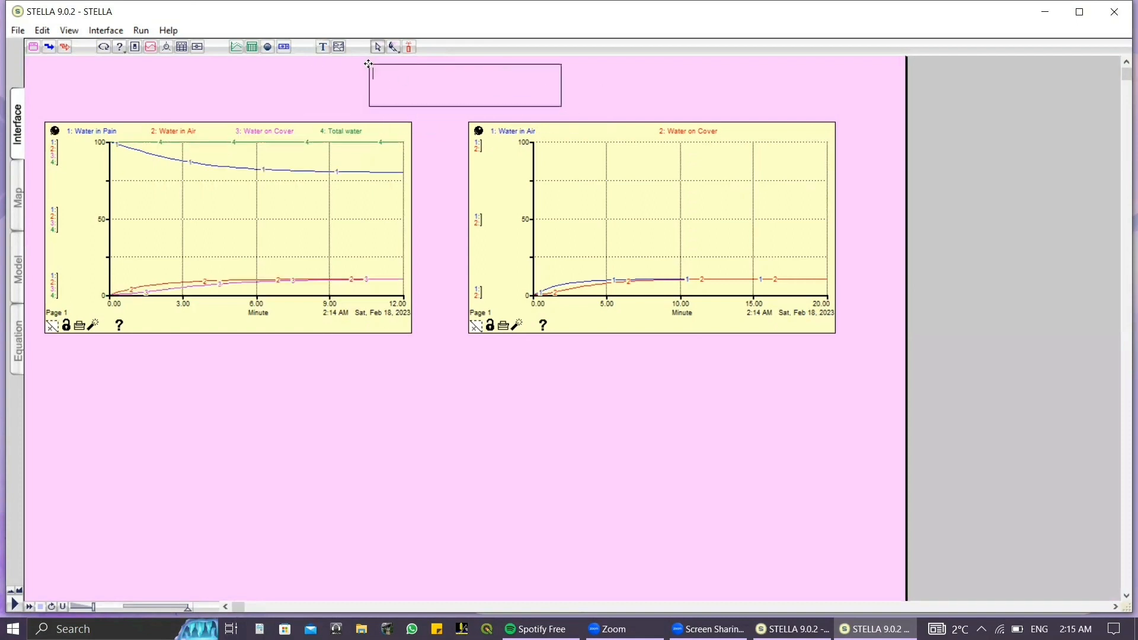
left_click_drag(368, 77, 345, 77)
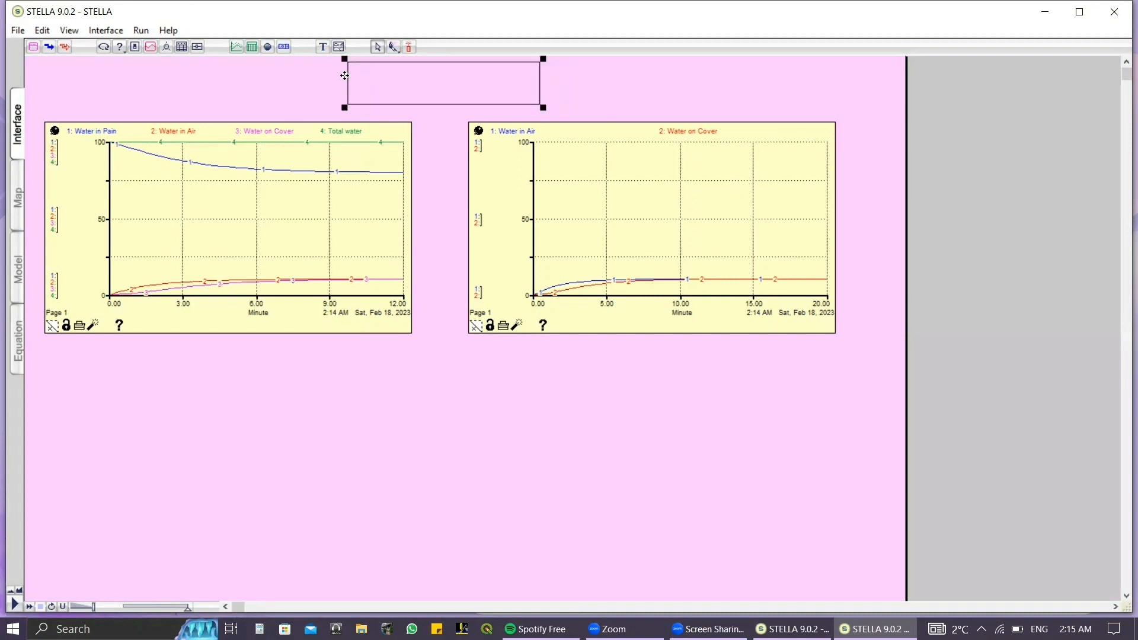
left_click(399, 78)
Enter the two-line title "MODEL 2" and "SIMULASI SIKLUS AIR DI PERAIRAN", and move the text box above the gap between the graphs.
type("MOD")
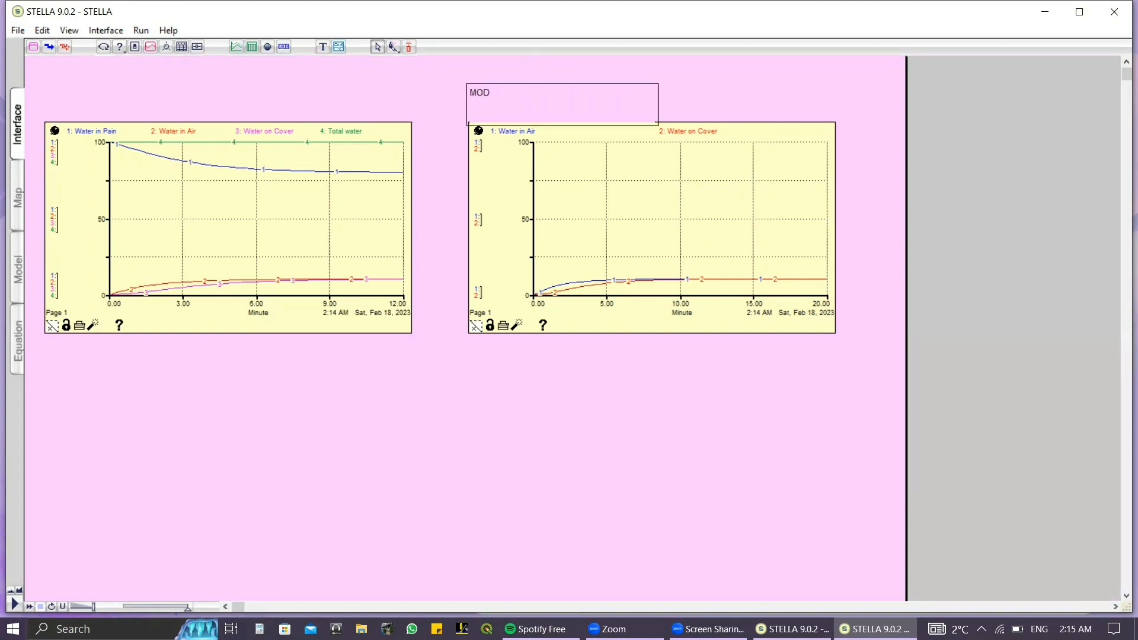
type("EL B ")
type("SIMULASI")
key("BackSpace")
type("SIKLUS AIR")
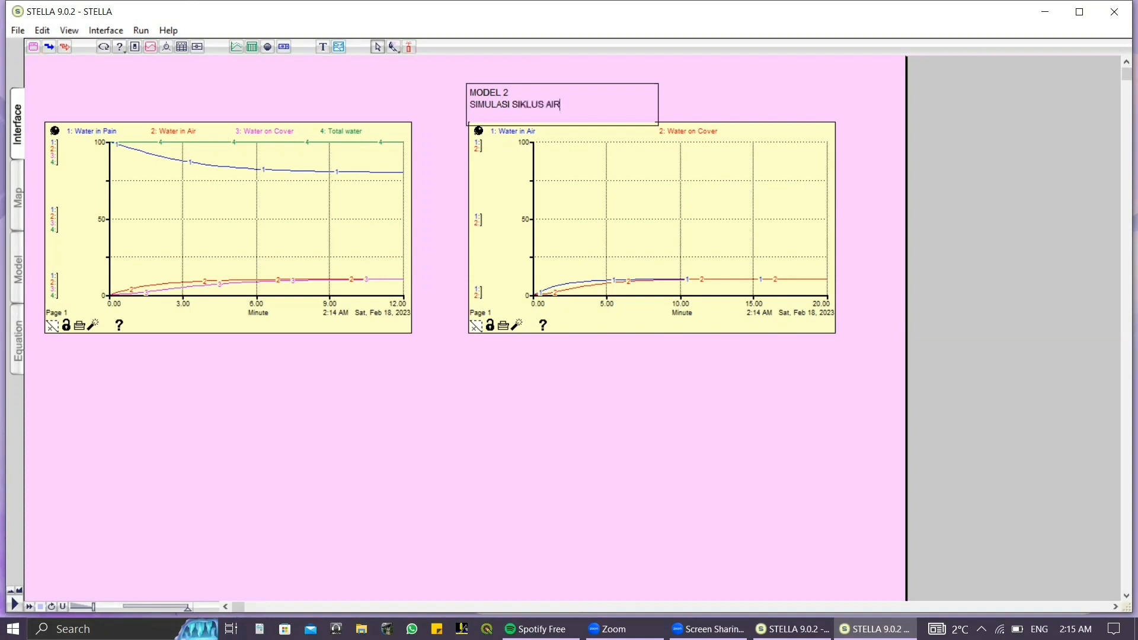
type(" DI PERAIRAN")
left_click(464, 110)
left_click_drag(462, 106, 358, 88)
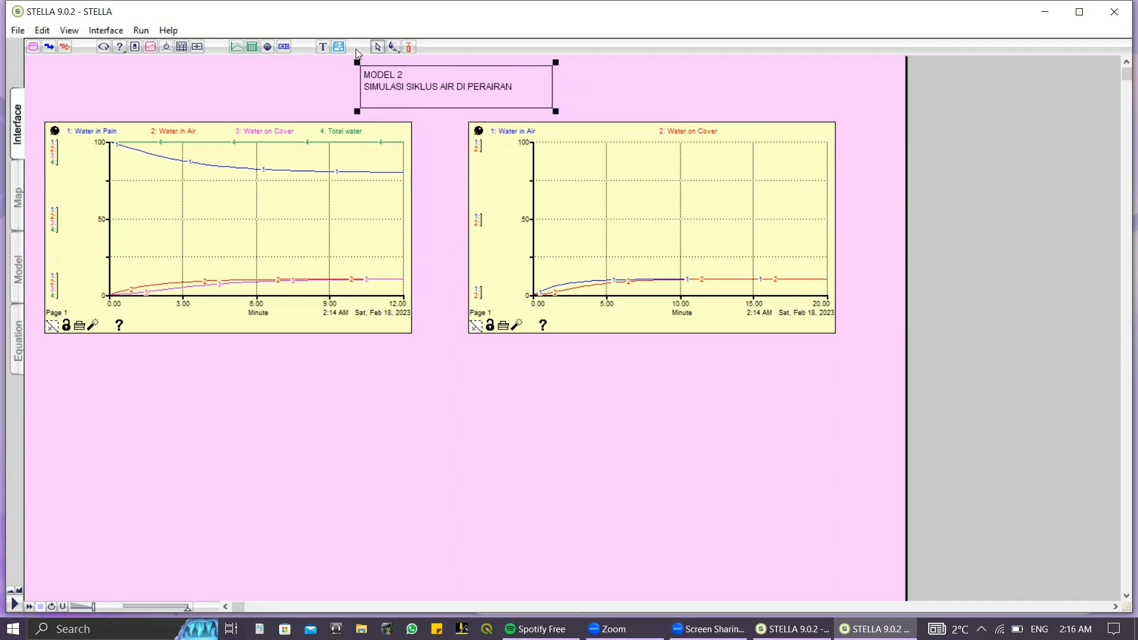
Format the title text box in Arial Black, 14 pt, with centered alignment.
double_click(379, 110)
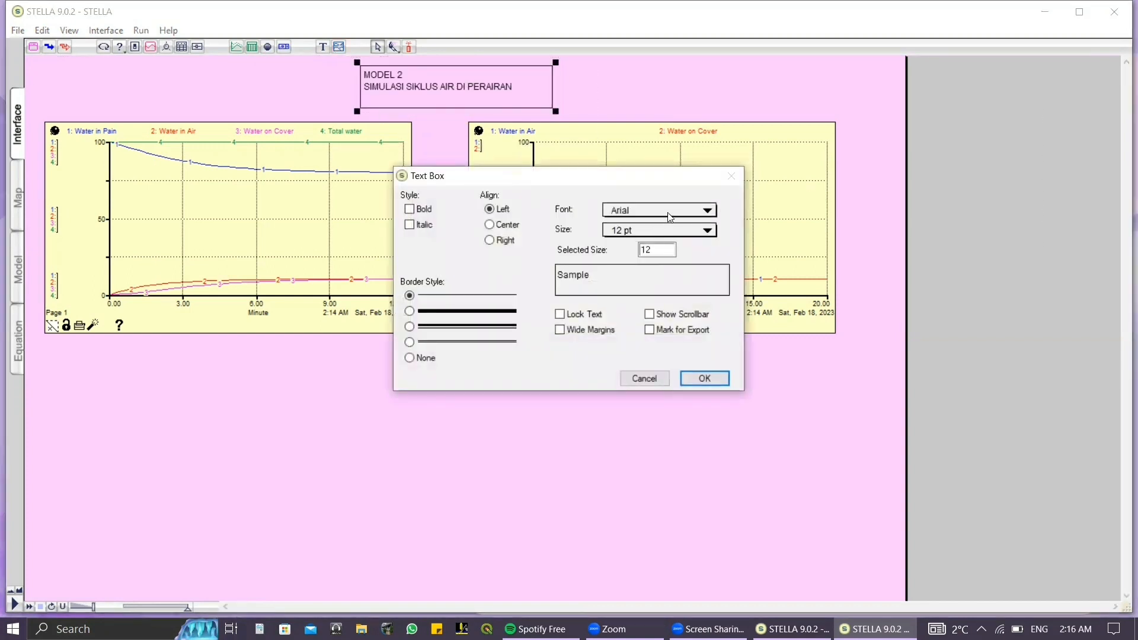
left_click(669, 211)
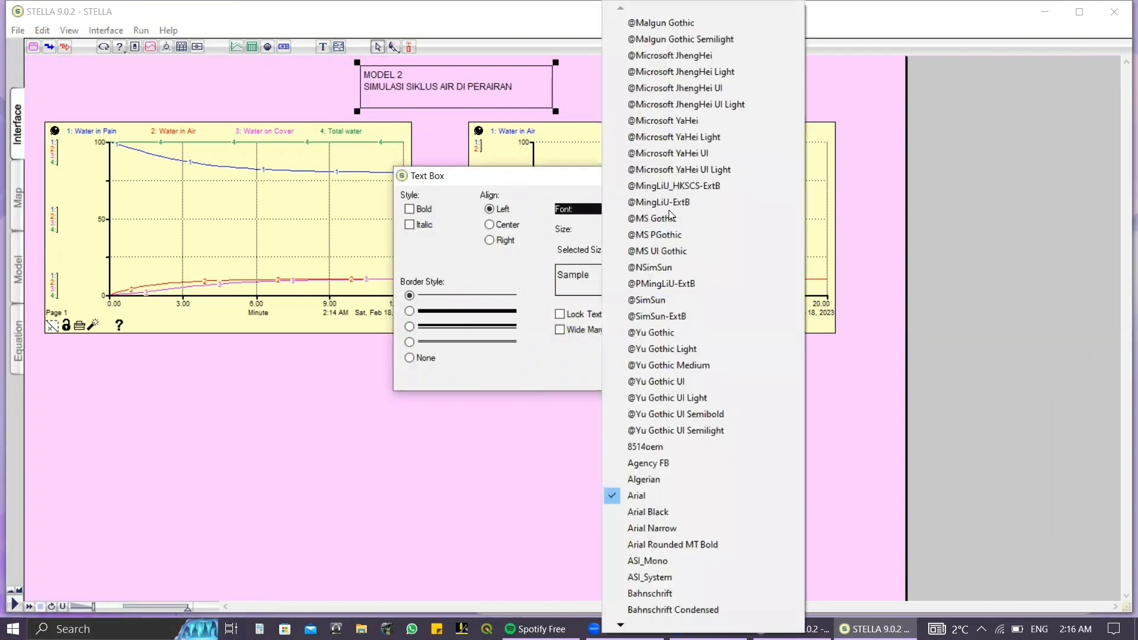
left_click(650, 514)
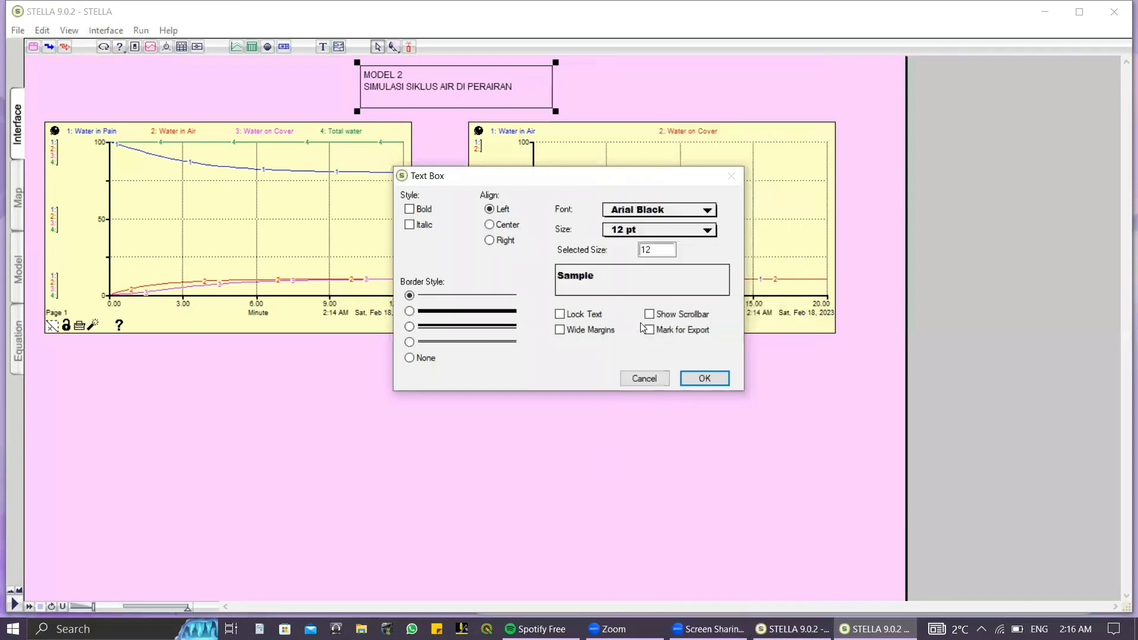
left_click(697, 233)
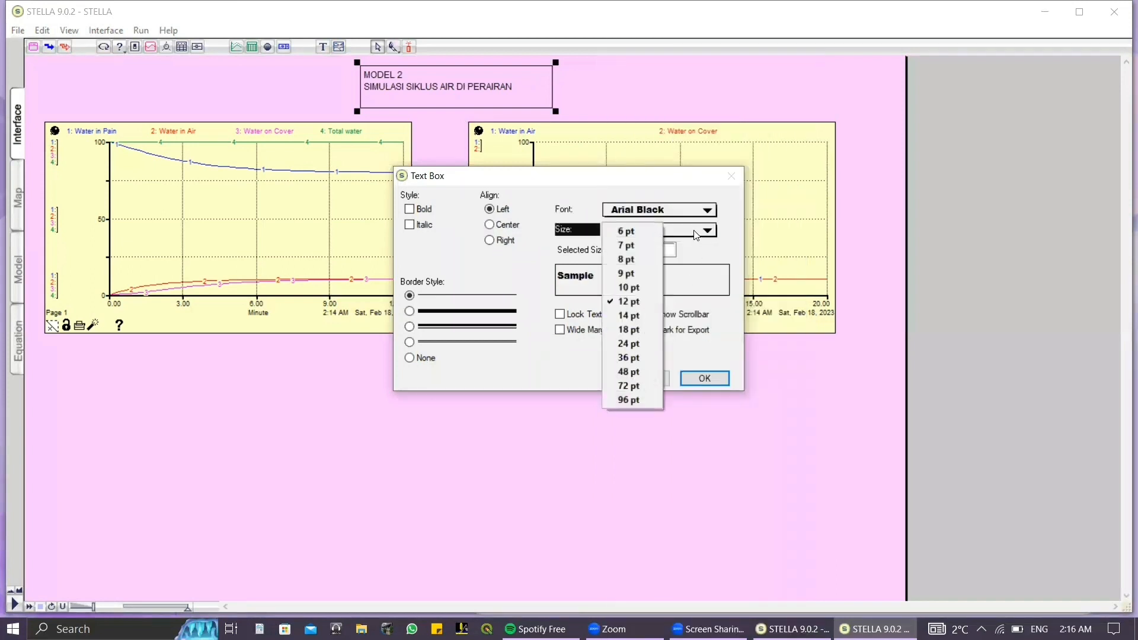
left_click(619, 320)
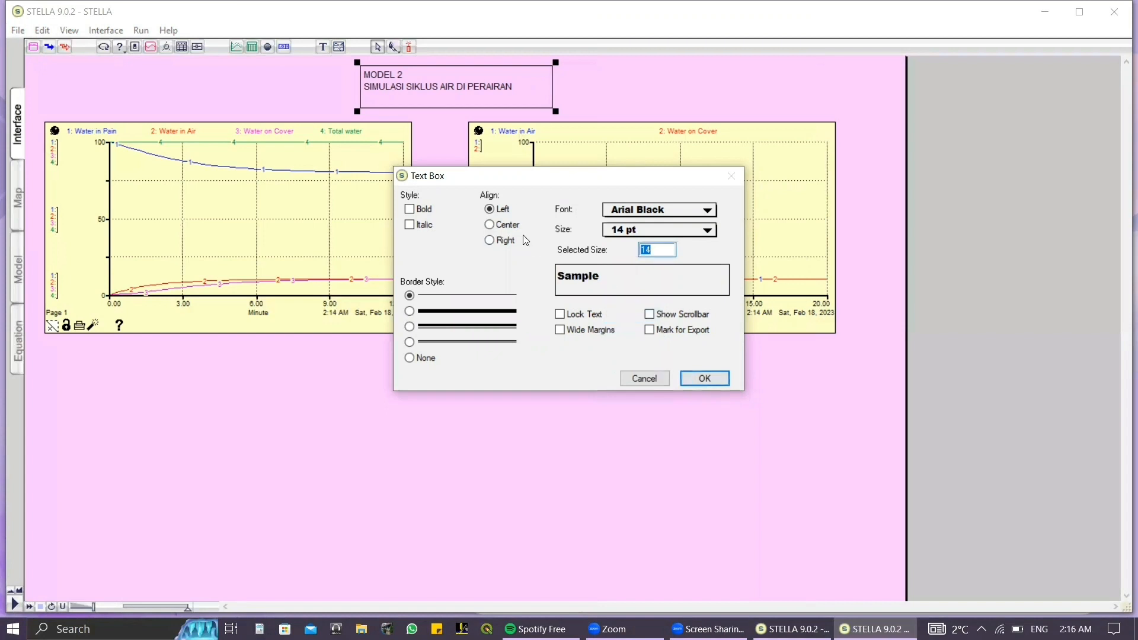
left_click(503, 223)
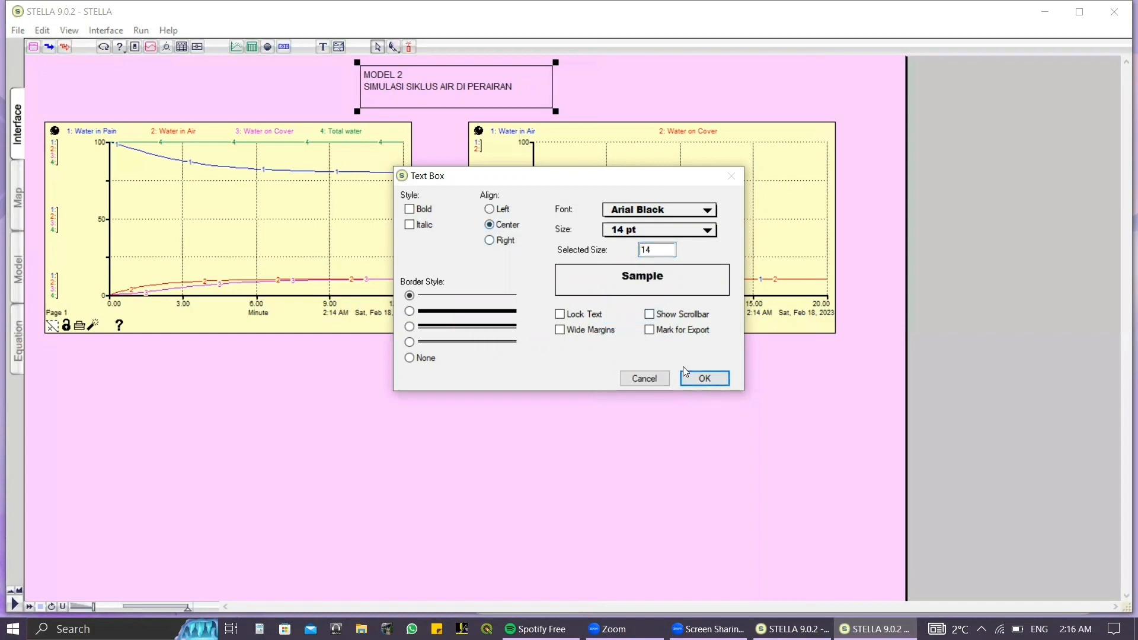
left_click(703, 378)
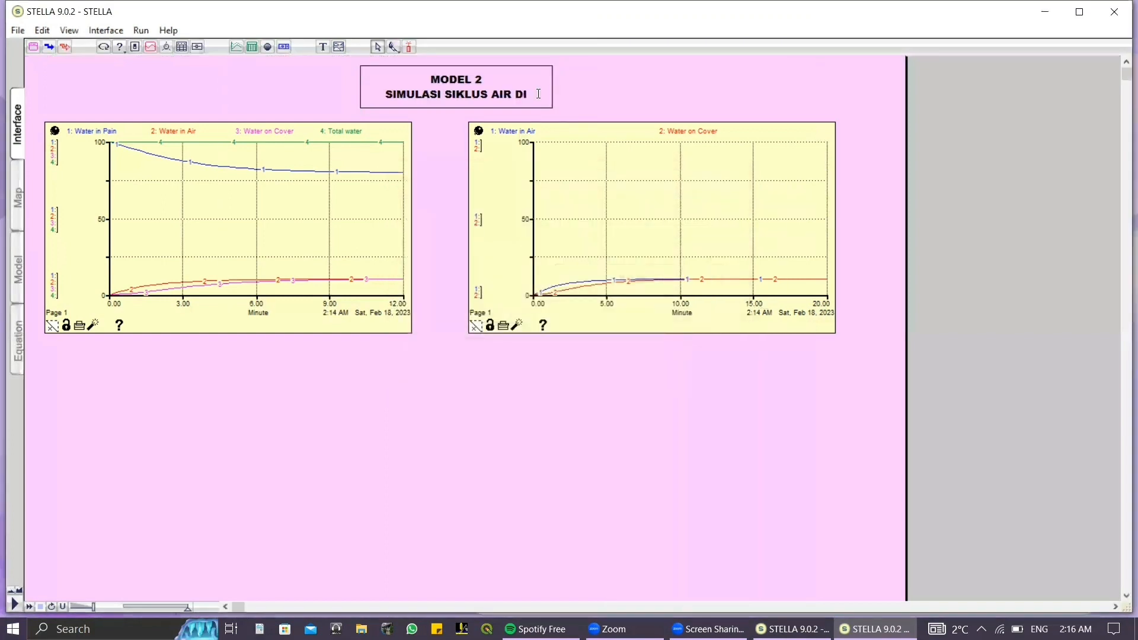
Widen the title text box so "SIMULASI SIKLUS AIR DI PERAIRAN" fits on one line, and center the box above the gap between the graphs.
left_click(555, 103)
left_click_drag(551, 112, 542, 109)
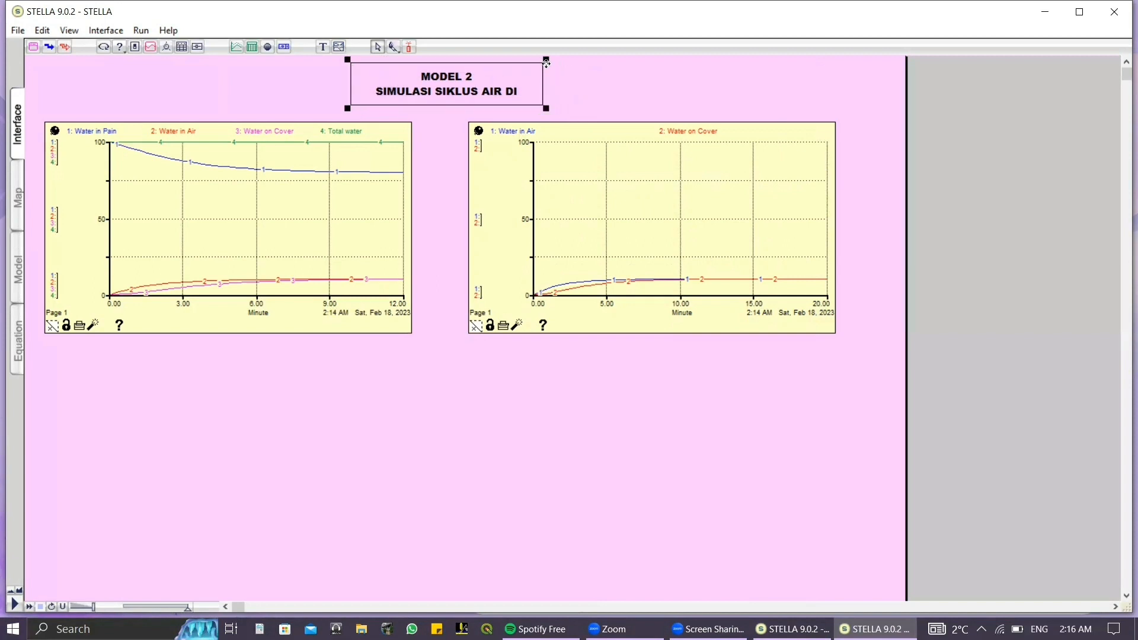
mouse_move(546, 63)
left_mouse_down()
mouse_move(569, 63)
mouse_move(544, 58)
left_mouse_up()
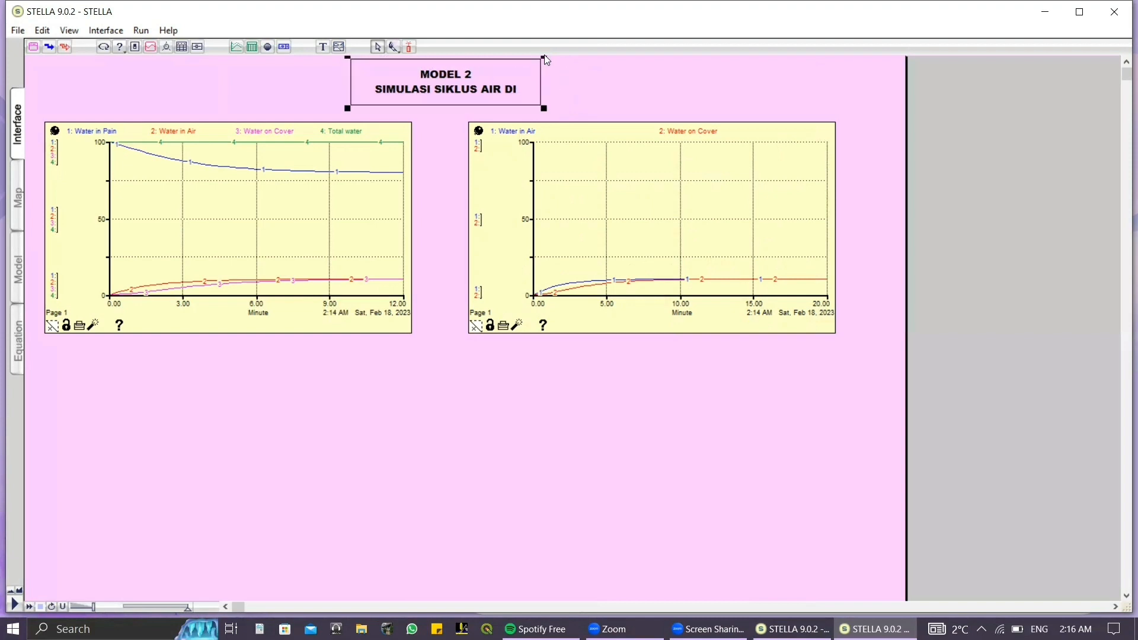
left_click(525, 97)
left_click(542, 105)
left_click_drag(542, 105, 626, 113)
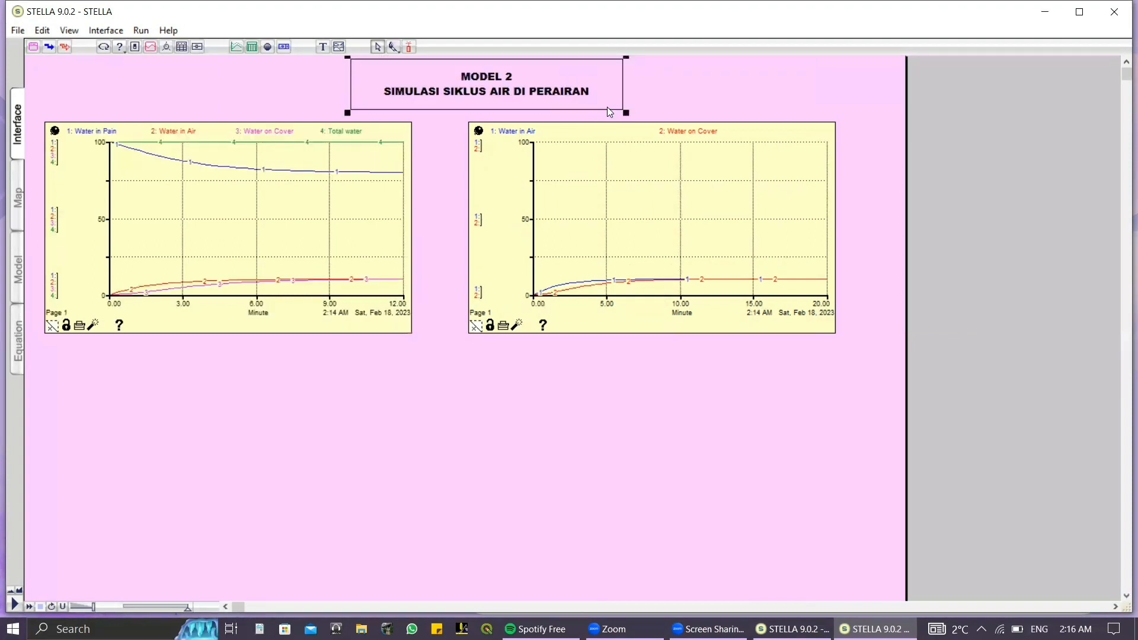
left_click(607, 107)
left_click_drag(597, 110, 569, 110)
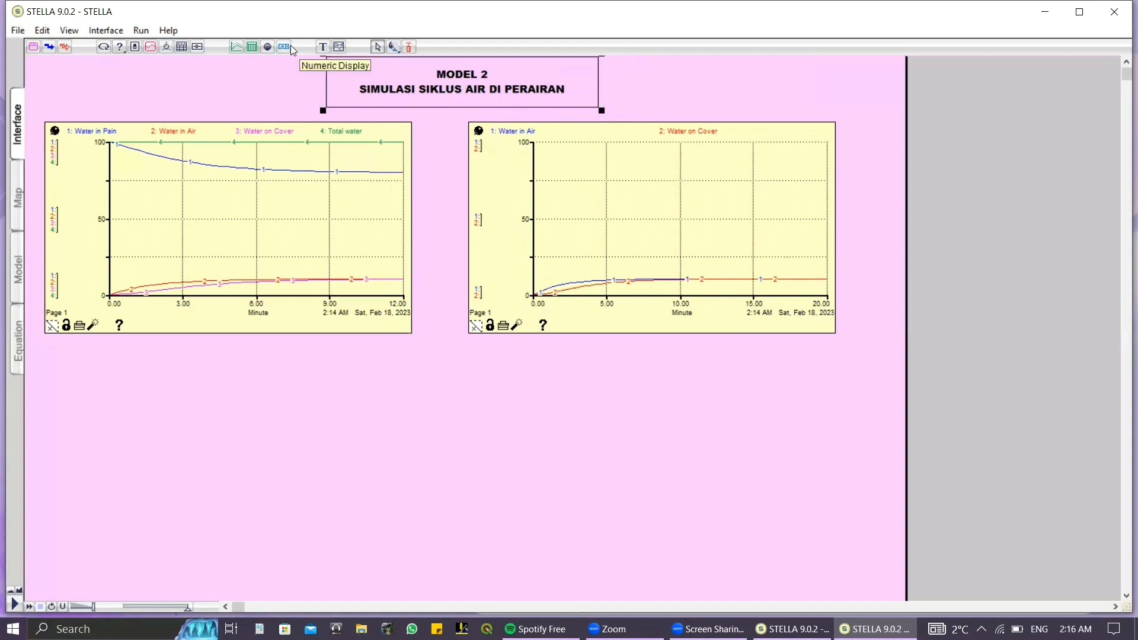
Paint the title text box cyan with the Paint Brush.
left_click(391, 47)
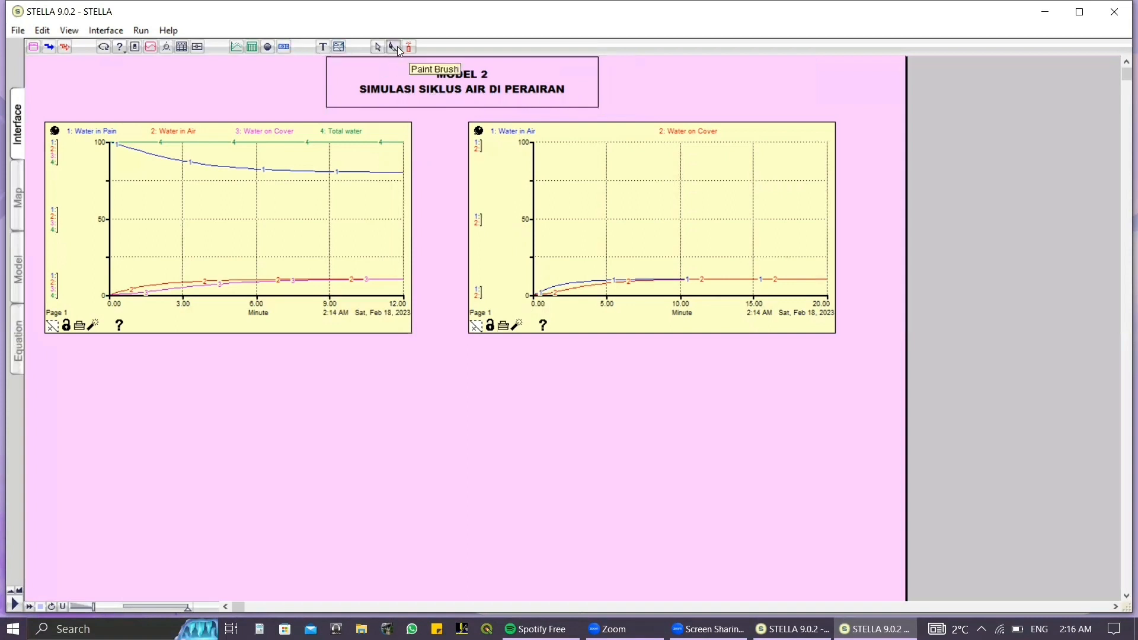
left_click(394, 48)
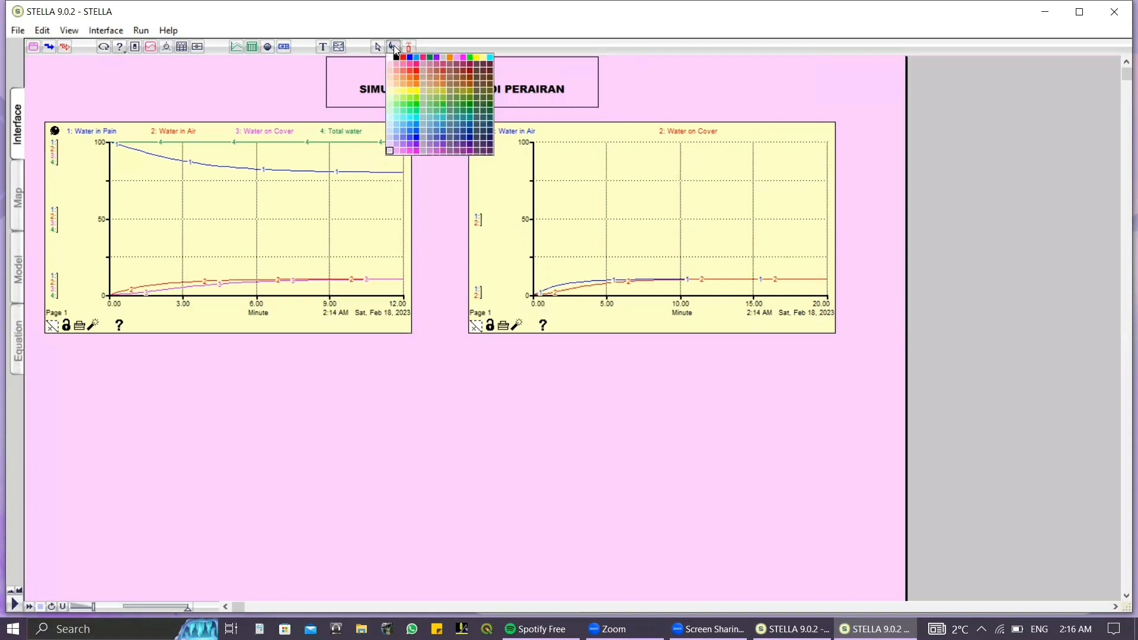
left_click(419, 123)
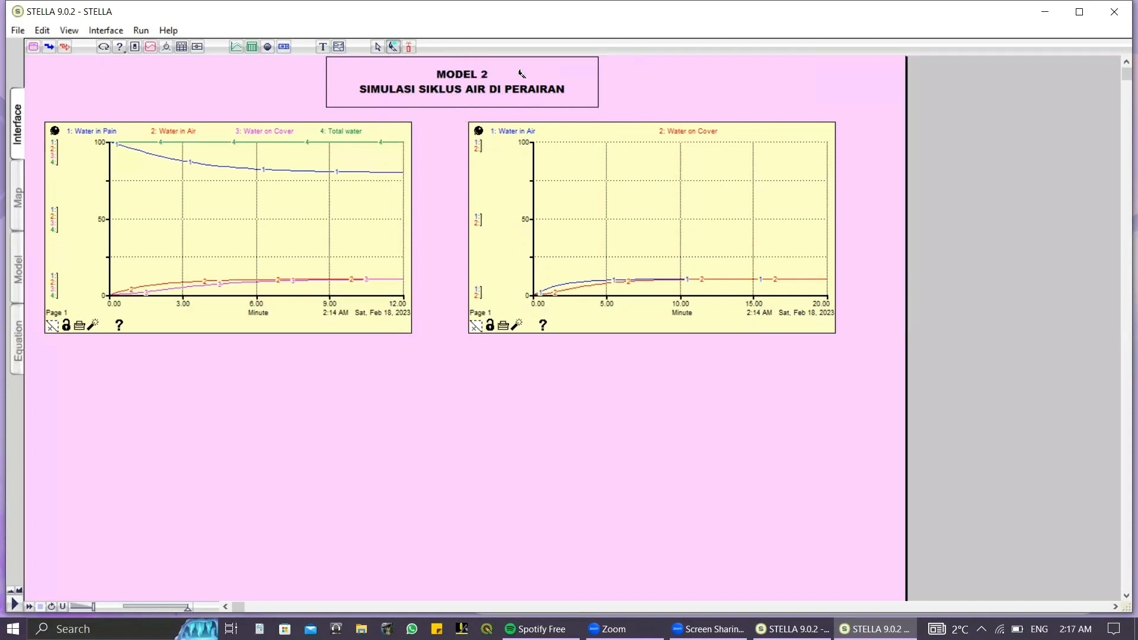
left_click(522, 74)
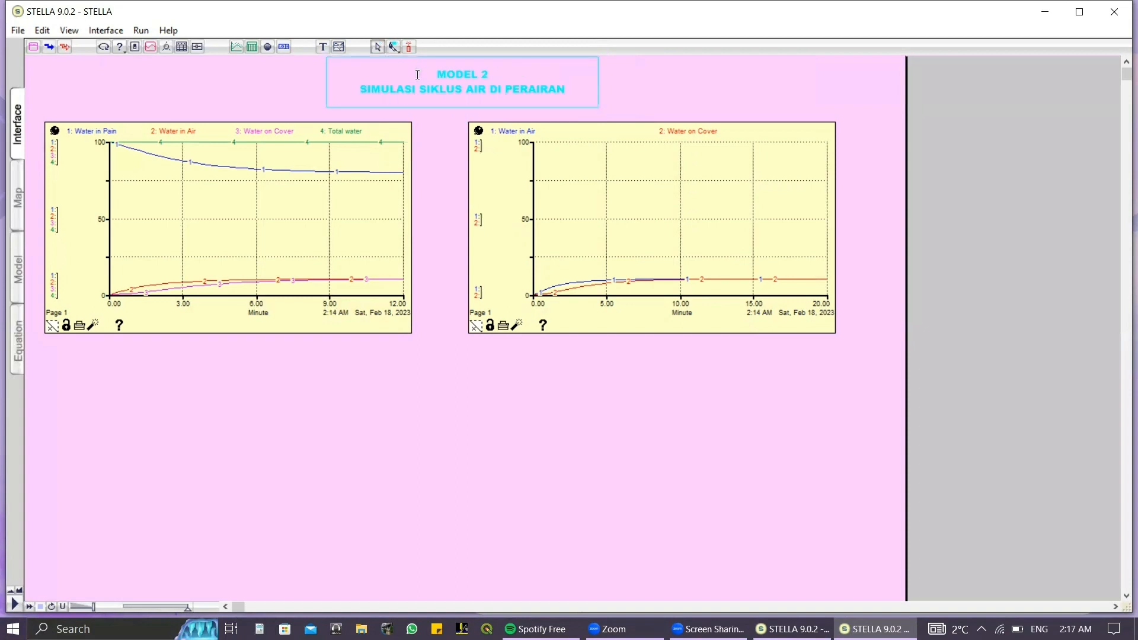
Repaint the title text box black with the Paint Brush.
left_click(394, 48)
left_click(394, 49)
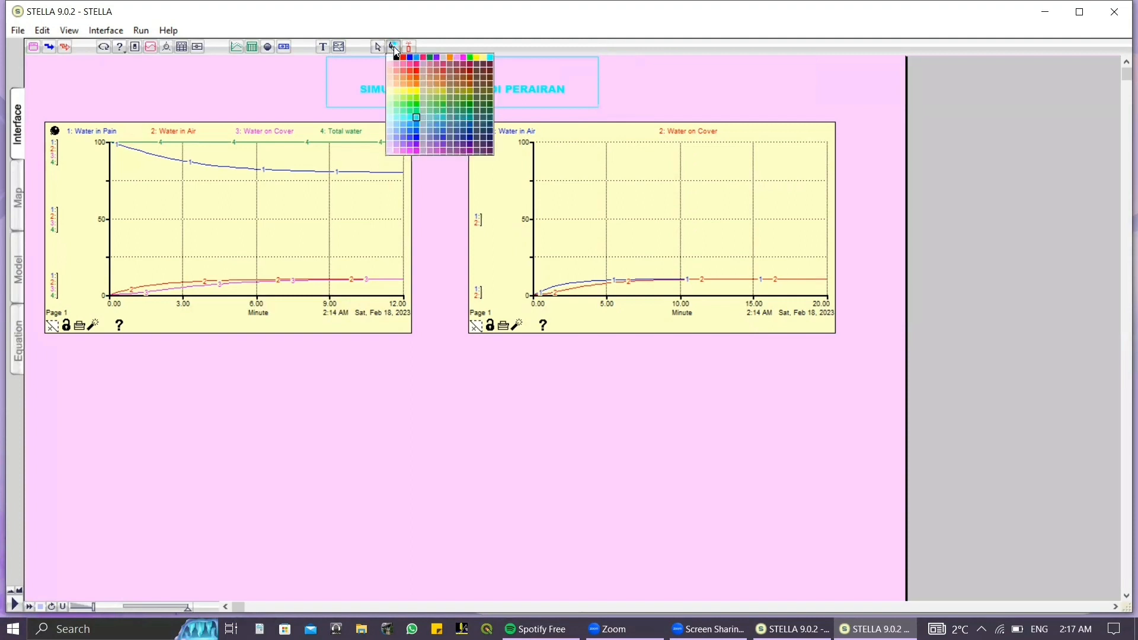
left_click(394, 49)
left_click(397, 59)
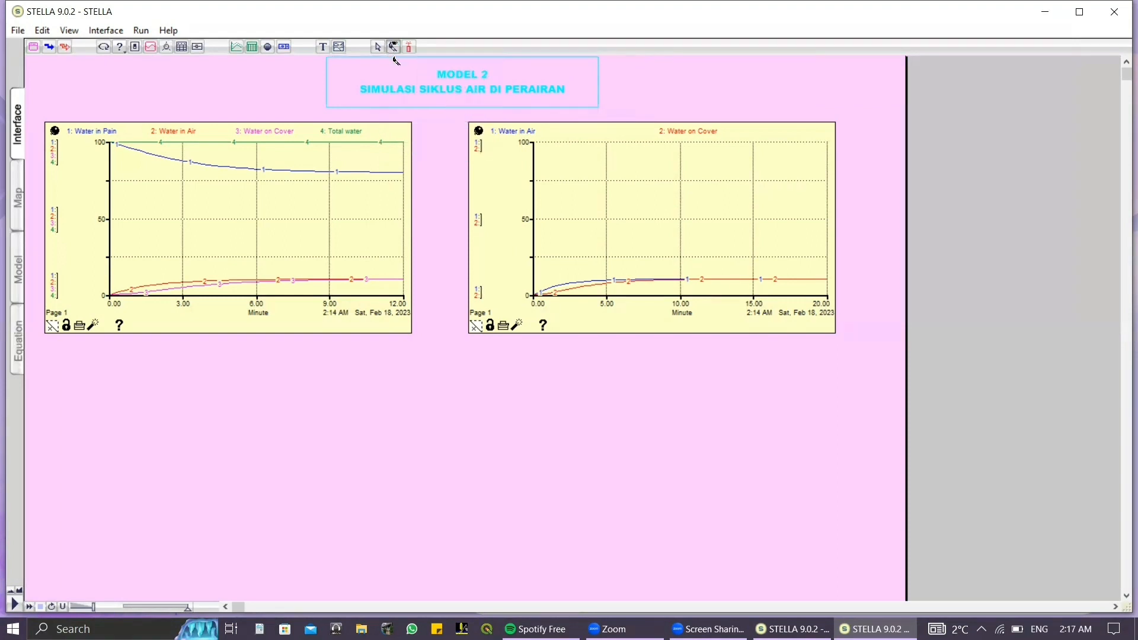
left_click(465, 73)
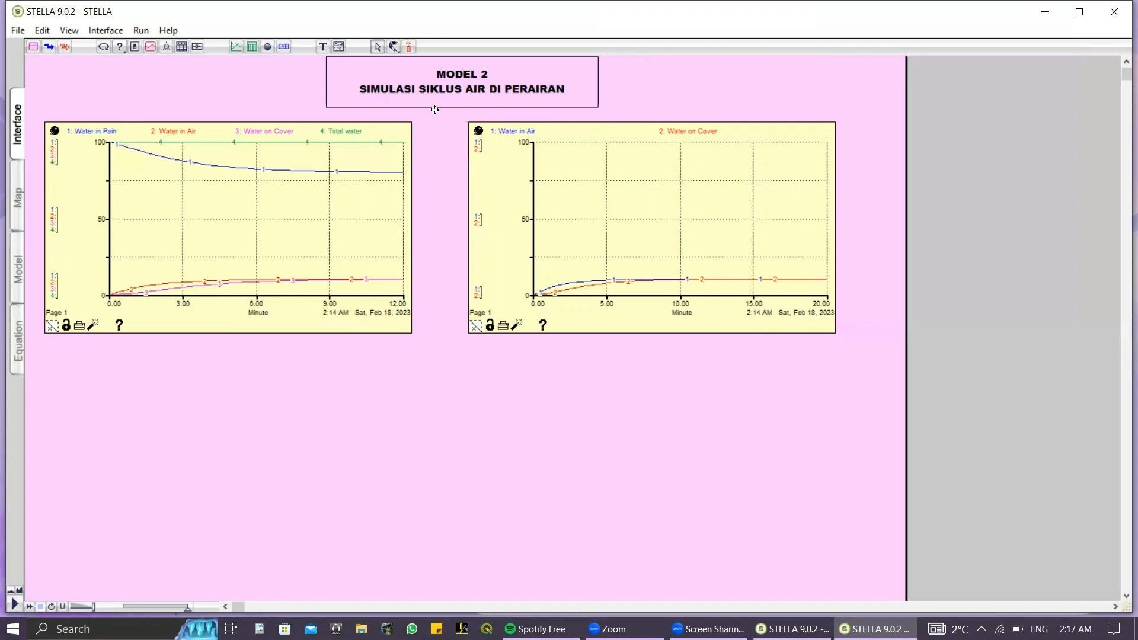
Paint the backgrounds of both graphs light cyan with the Paint Brush.
left_click(389, 46)
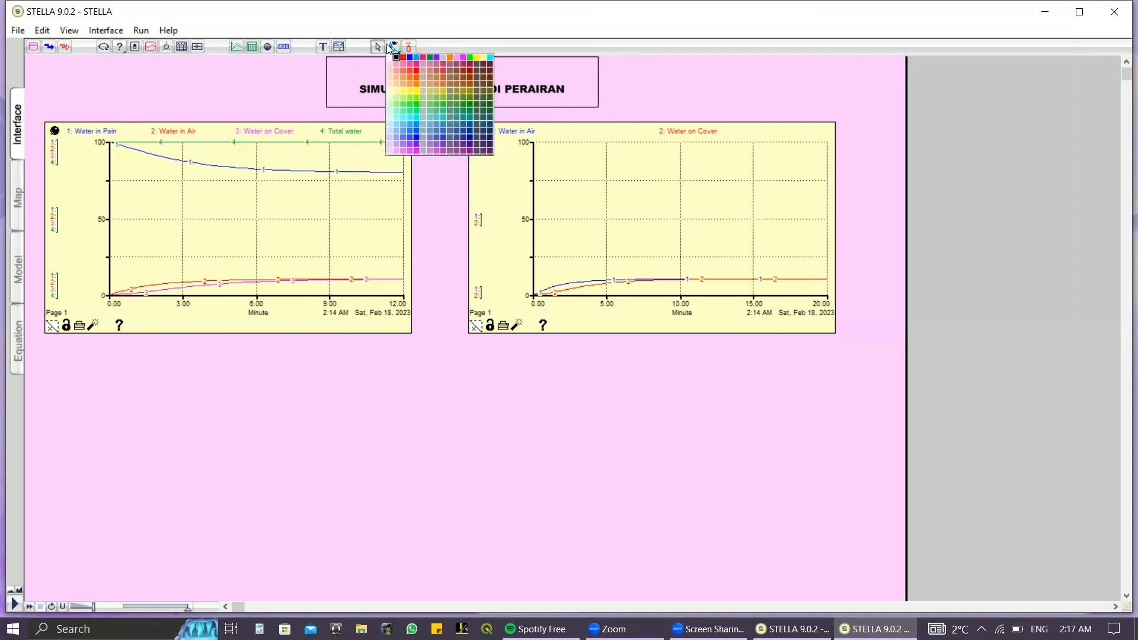
left_click(389, 119)
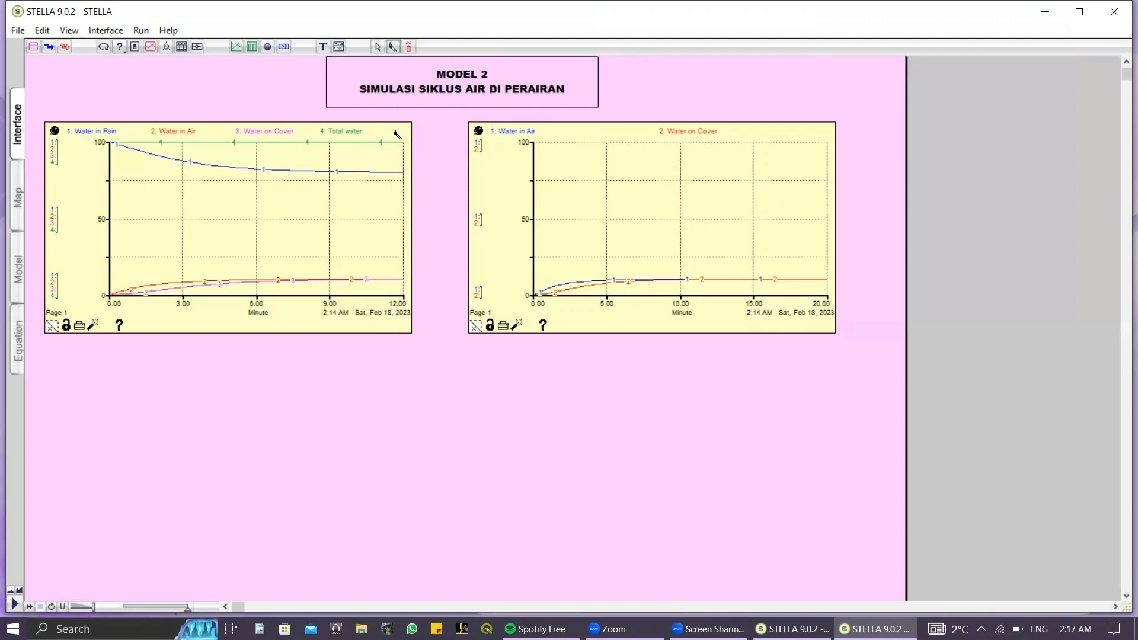
left_click(397, 134)
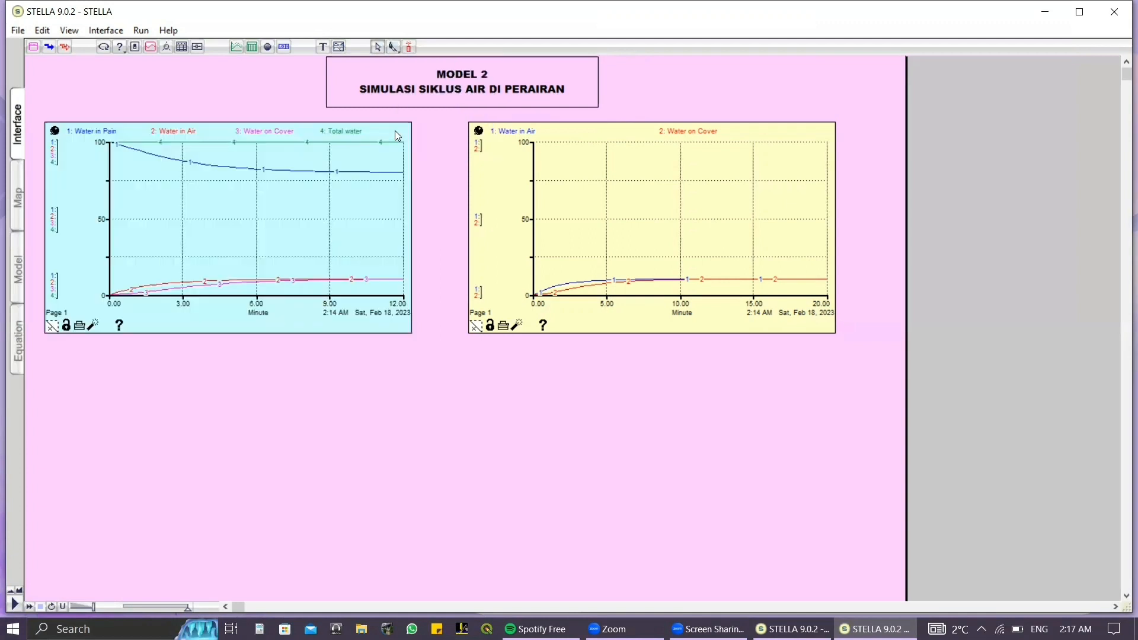
left_click(395, 49)
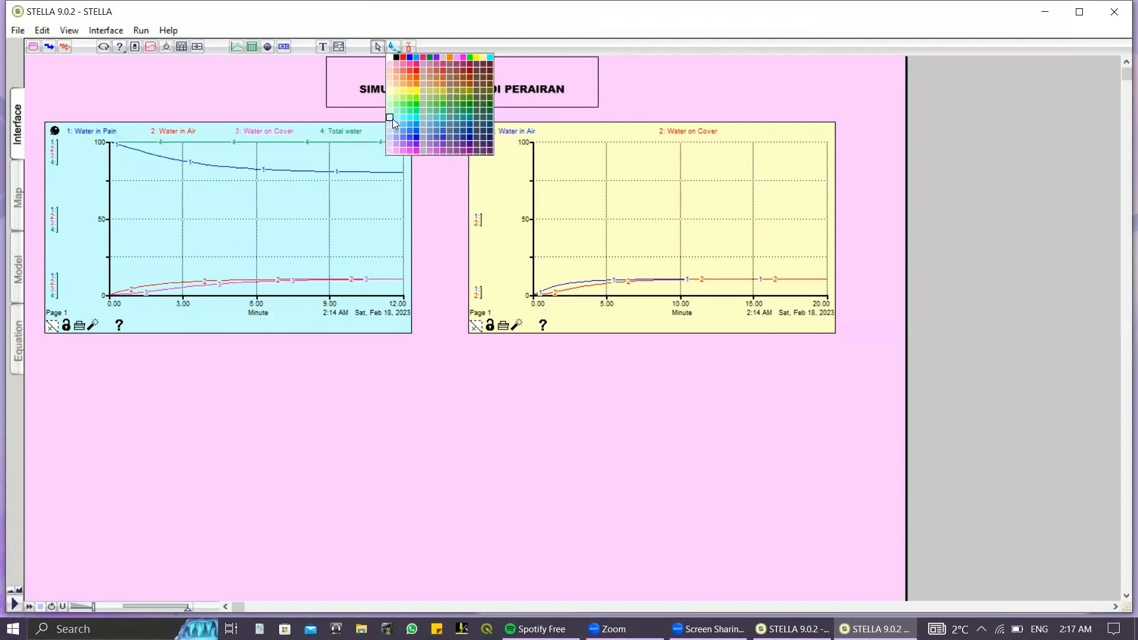
left_click(390, 118)
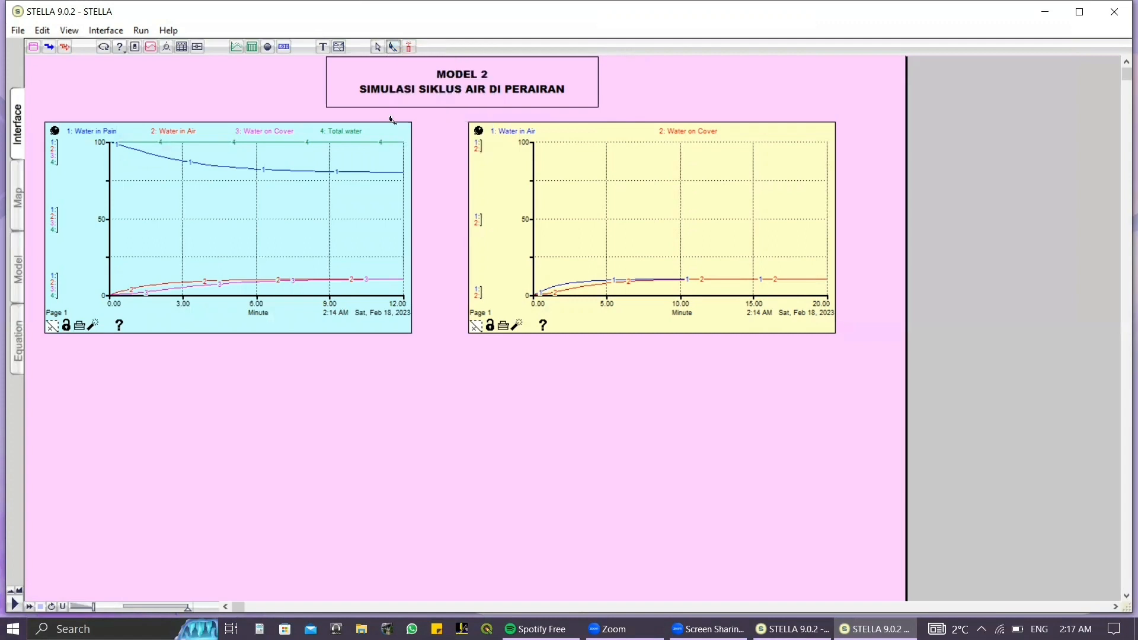
left_click(551, 159)
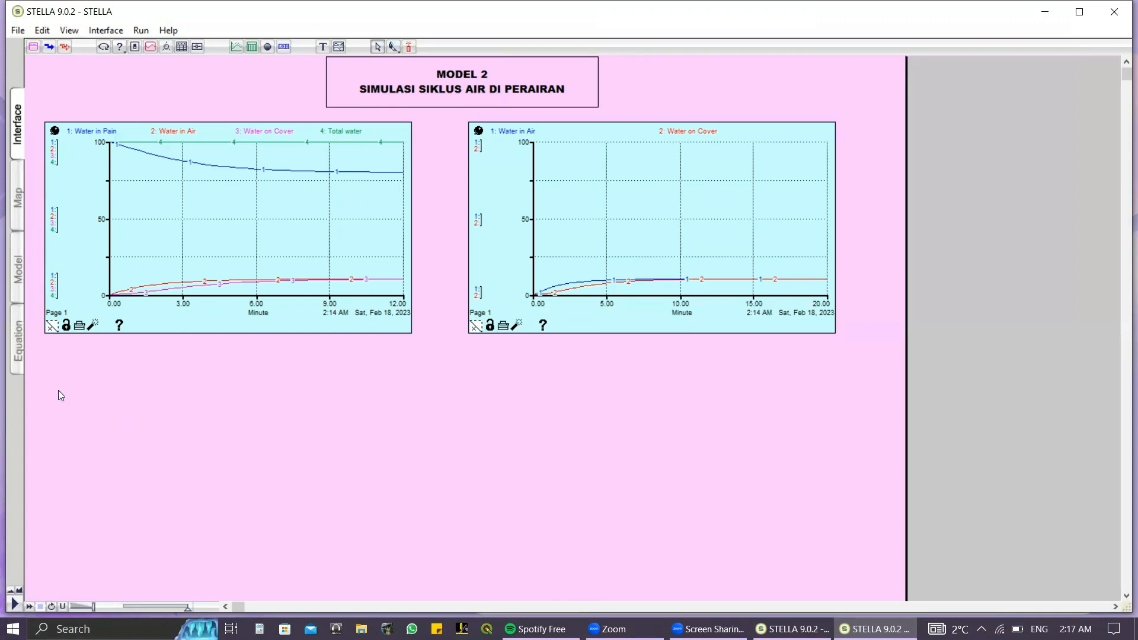
Open the Equation layer to view the water cycle model's equations.
left_click(14, 347)
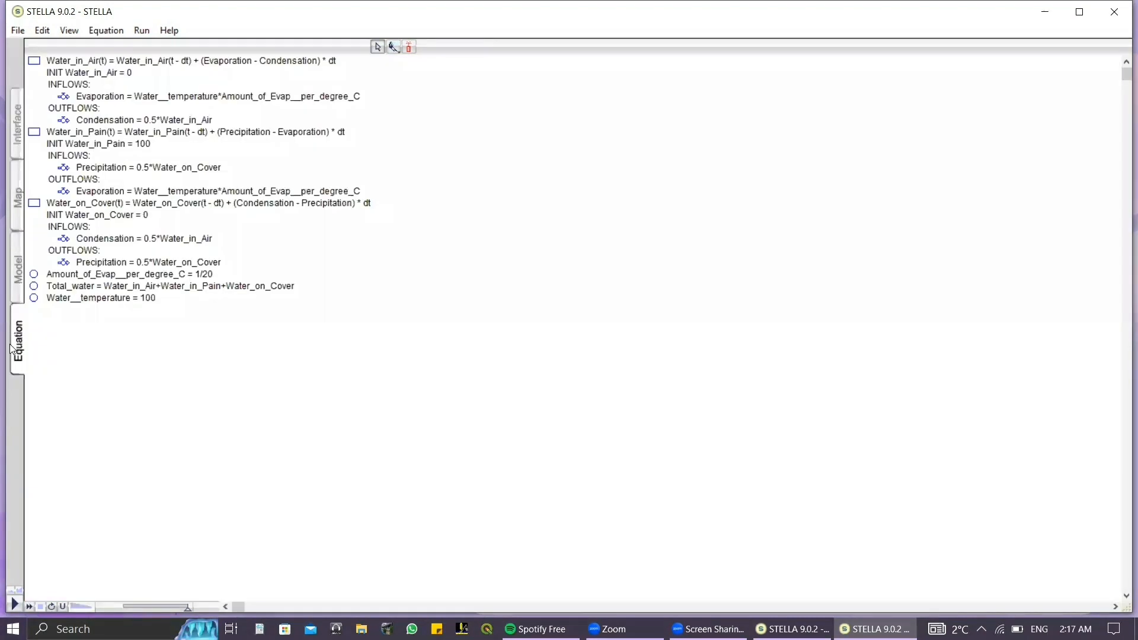